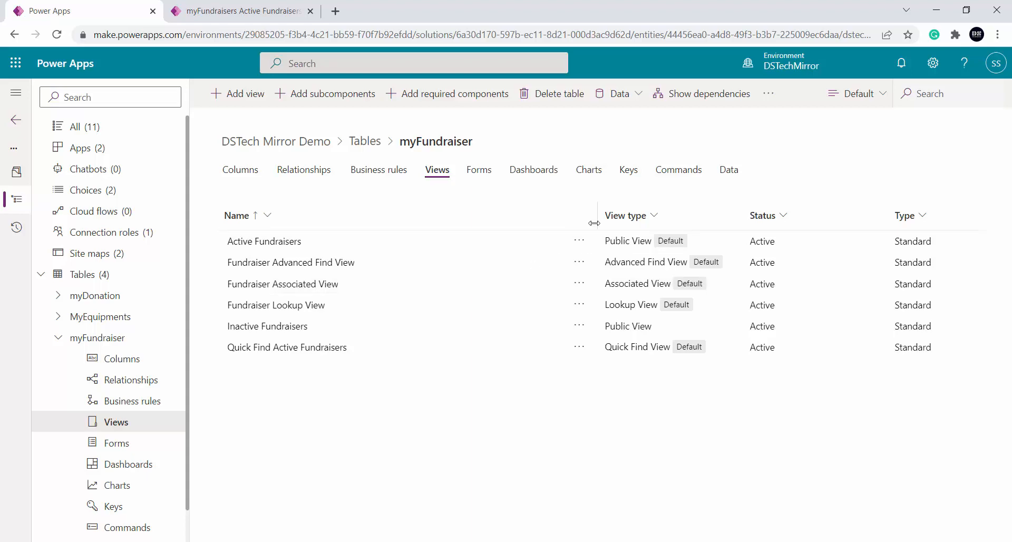
Sort the myFundraiser views by view type and check the delete option of the Advanced Find, Associated, Lookup and Quick Find views
click(651, 216)
click(426, 243)
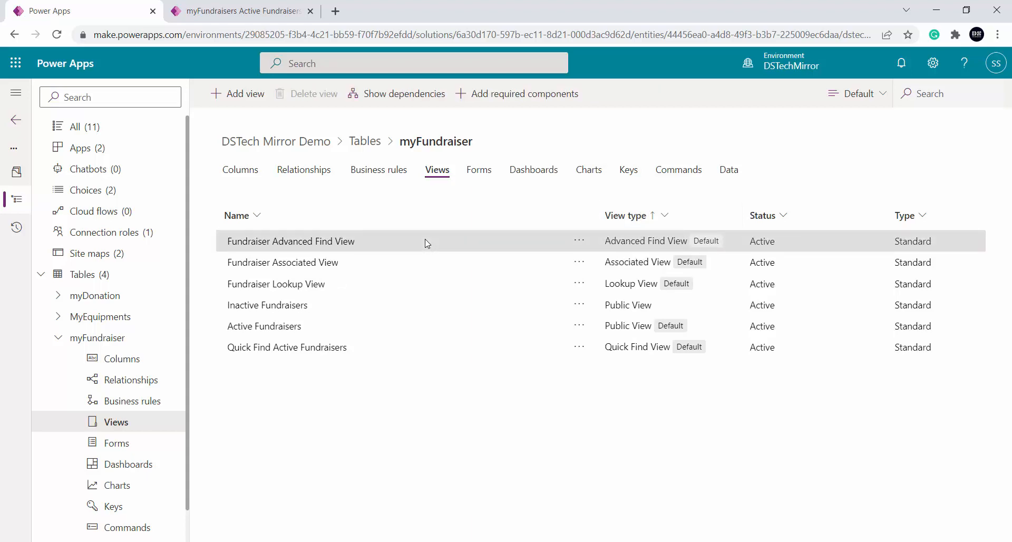
click(579, 241)
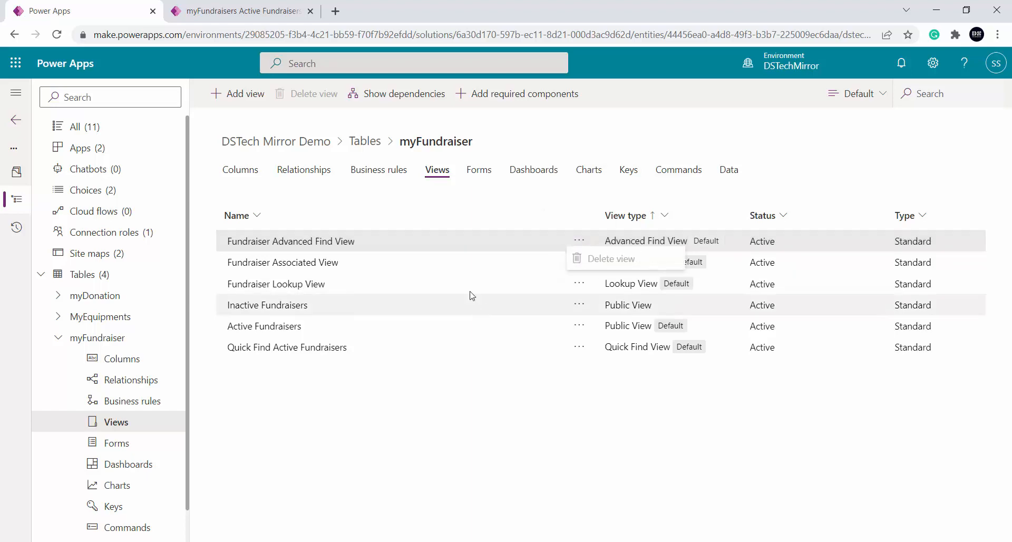
click(492, 268)
click(579, 262)
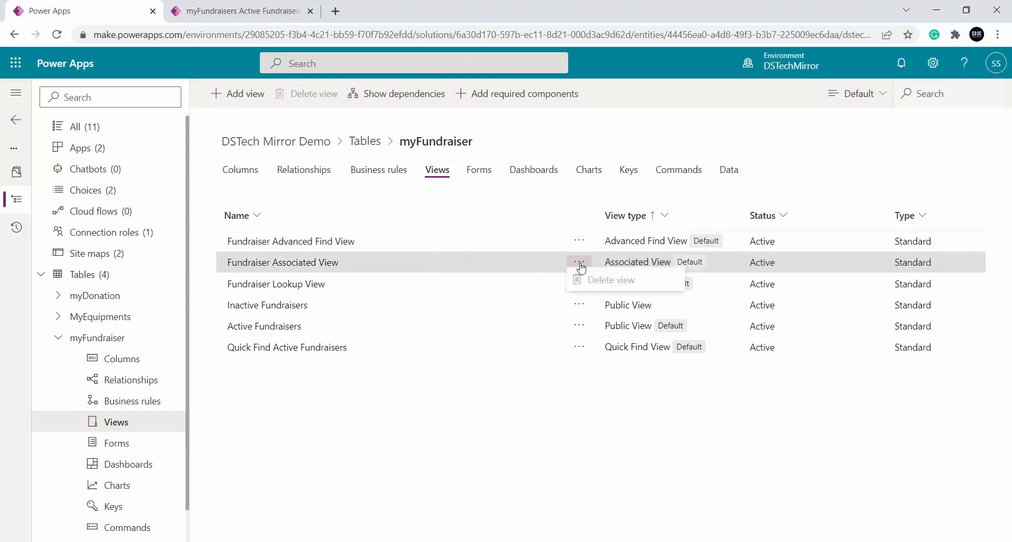
click(496, 254)
click(579, 286)
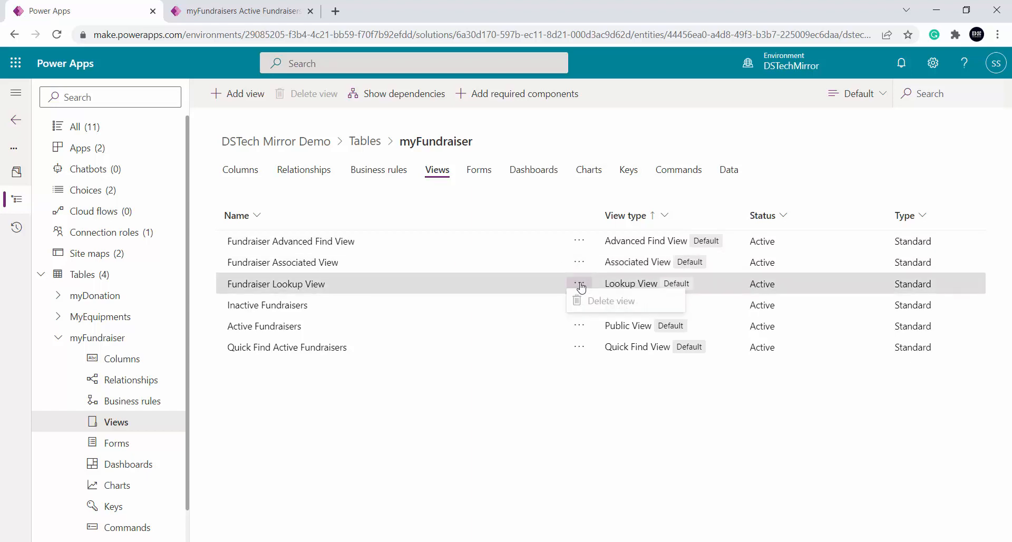
click(580, 286)
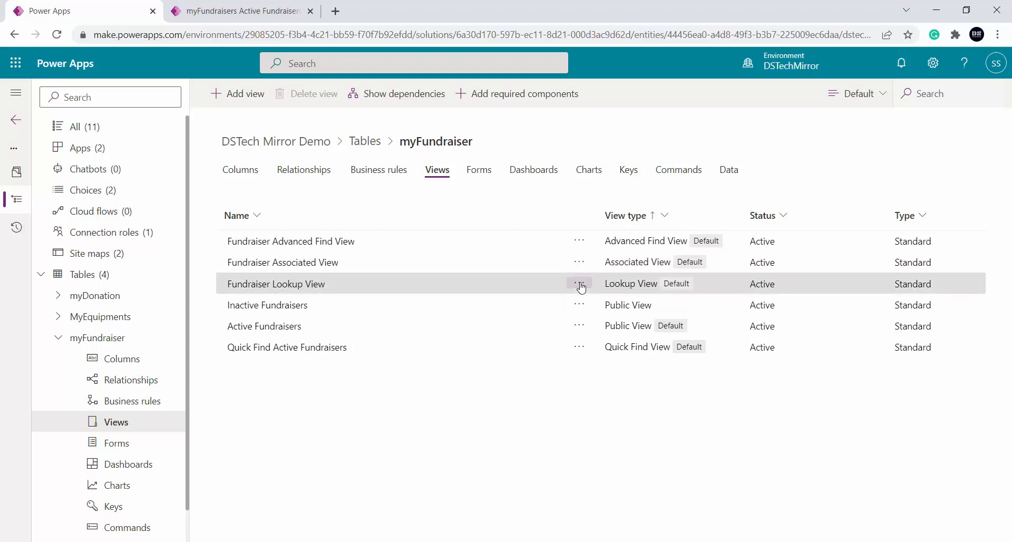
click(585, 347)
click(587, 348)
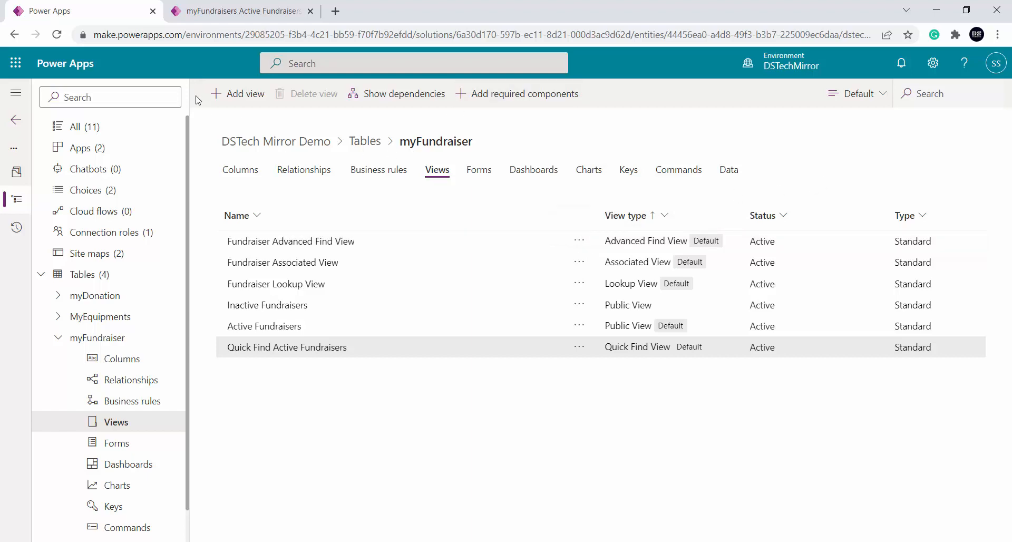
Create a new view for the myFundraiser table named Fundraiser-PublicView
click(232, 100)
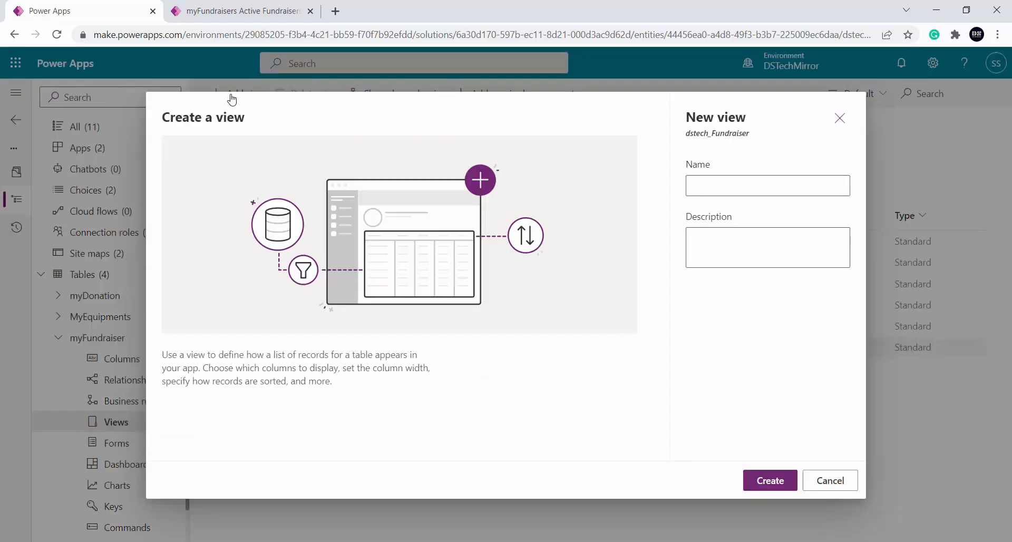
click(724, 183)
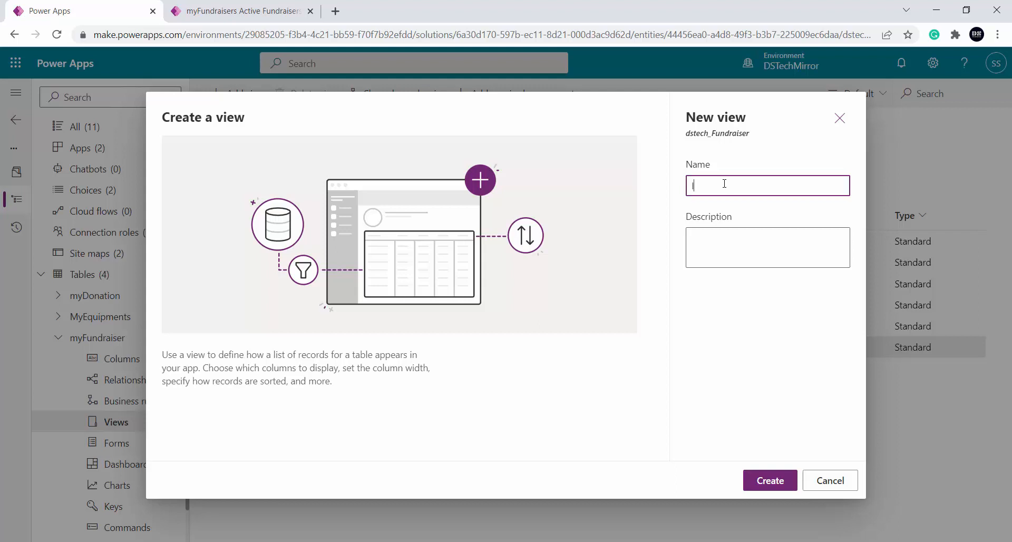
text(Ist)
text(Fundraiser)
text(-PublicView)
click(776, 481)
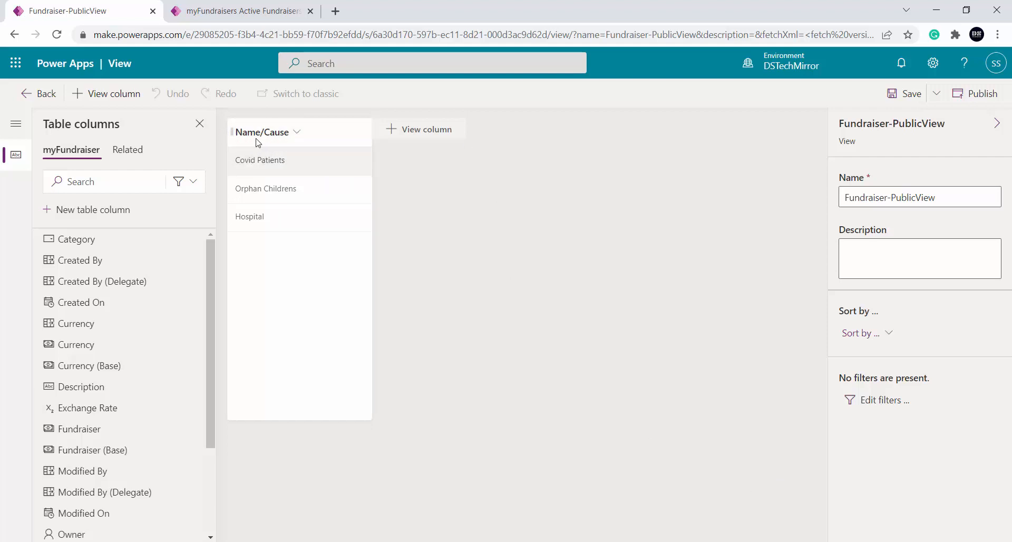
Add the Category, Total Donation and Fundraiser columns to the view, placing Fundraiser before Total Donation
click(442, 131)
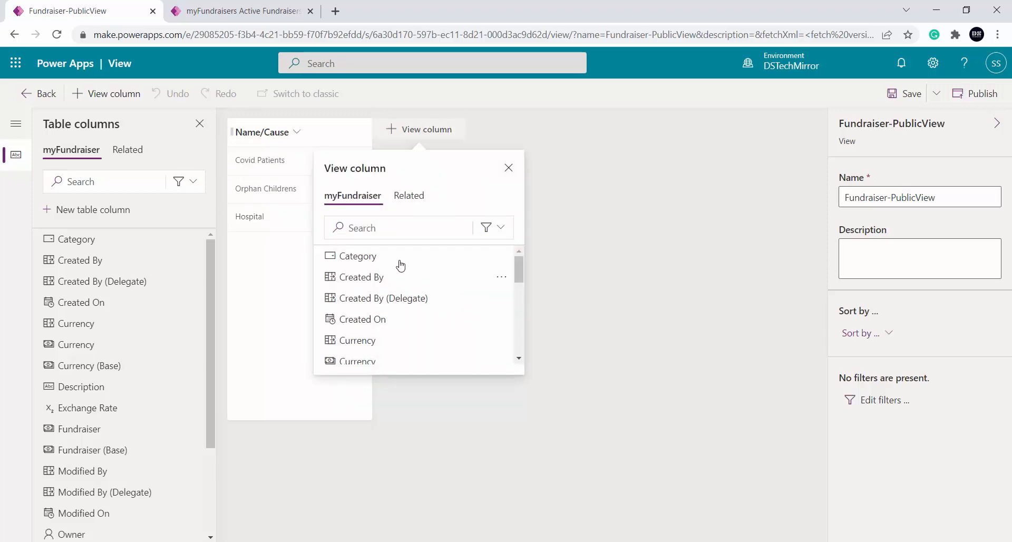
click(360, 258)
click(578, 129)
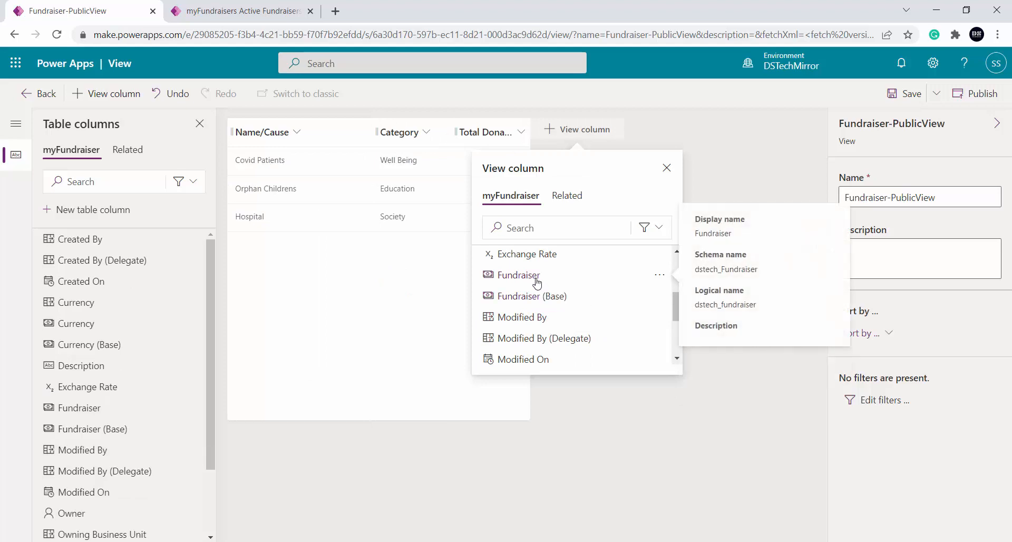
click(537, 283)
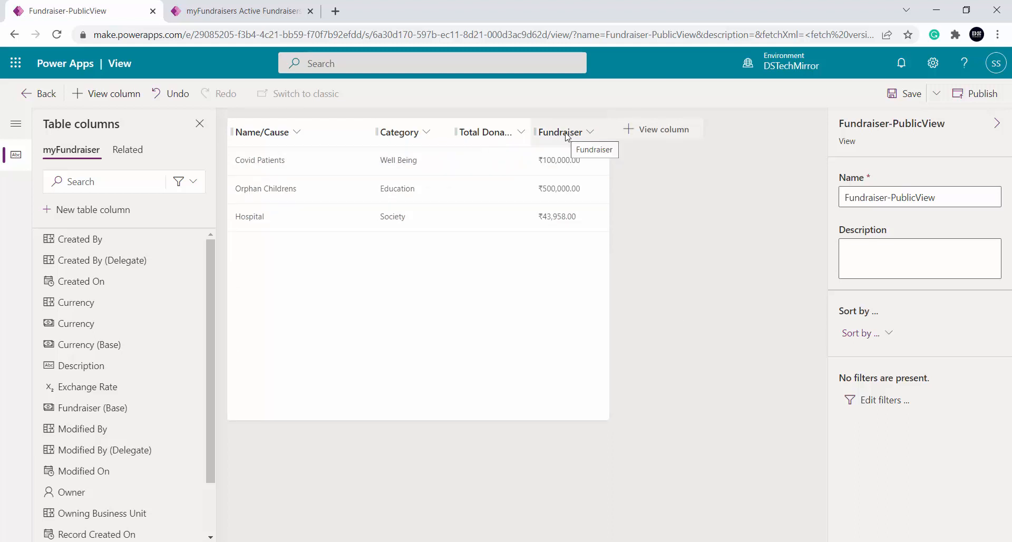
drag(567, 136, 483, 131)
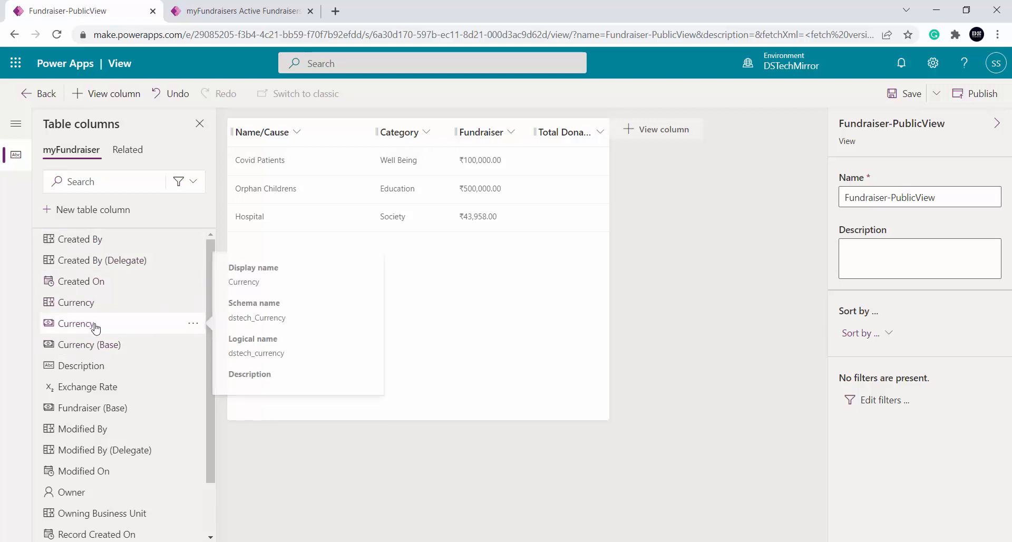
Add both Currency columns of the myFundraiser table to the view
scroll(95, 324, down, 1)
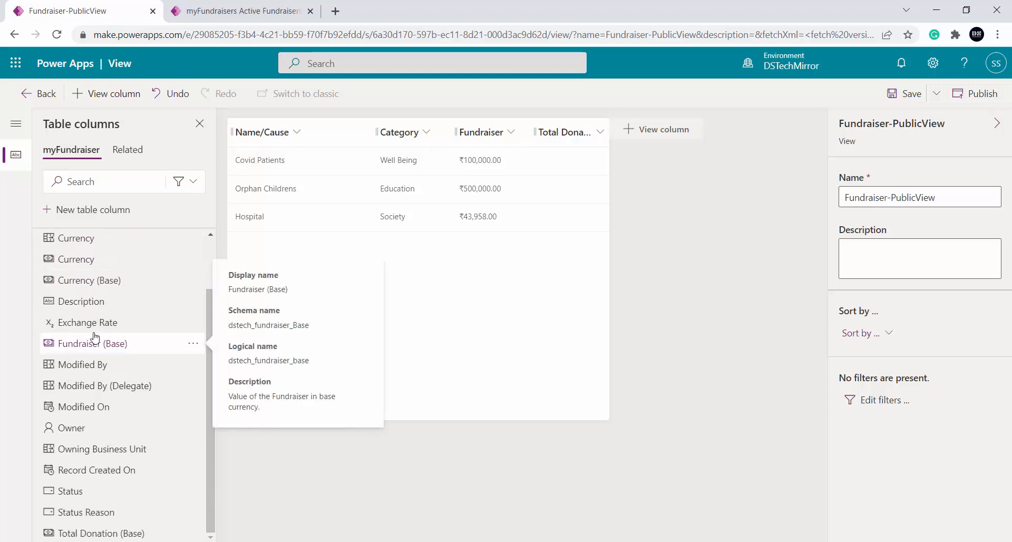
scroll(94, 337, up, 1)
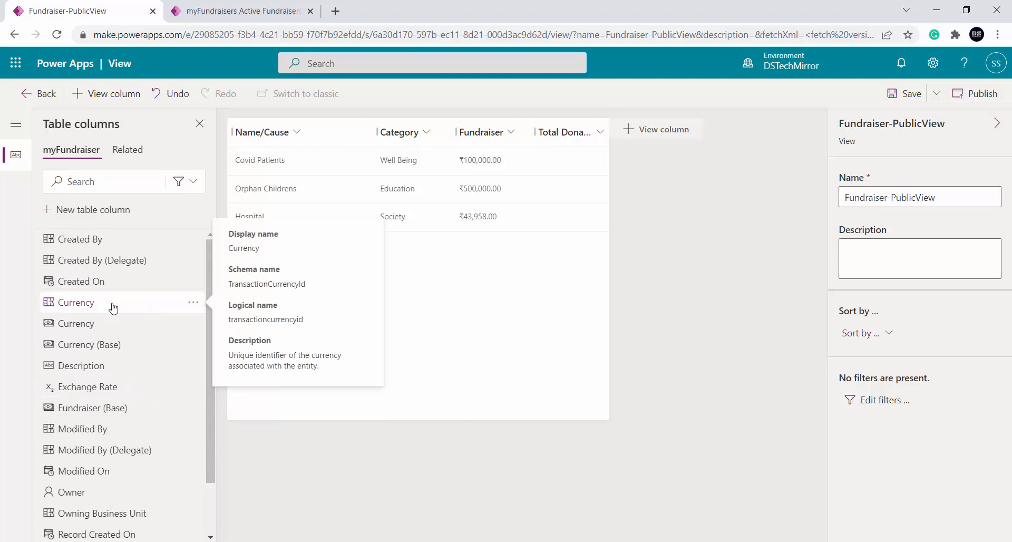
click(113, 307)
click(113, 305)
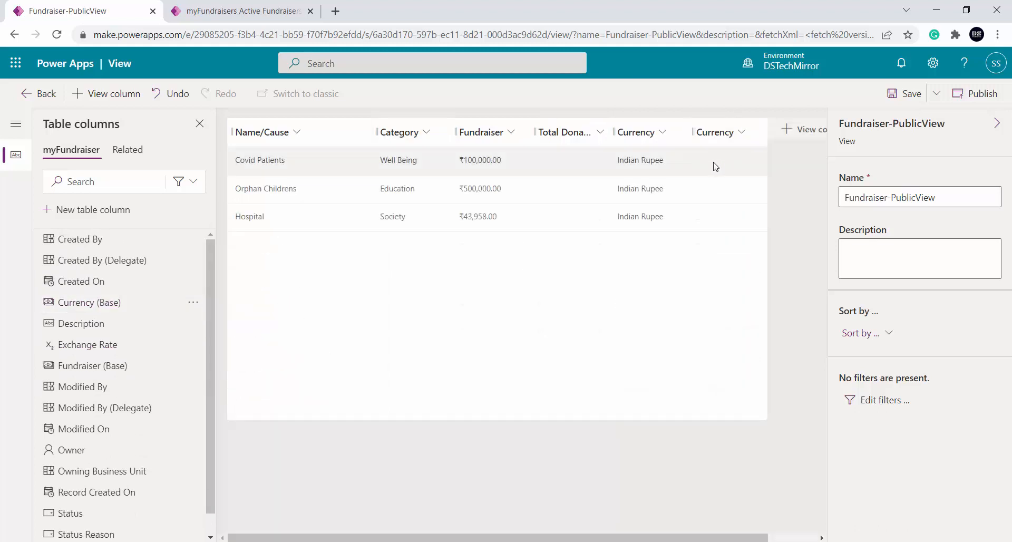
Remove both Currency columns from the view
click(662, 134)
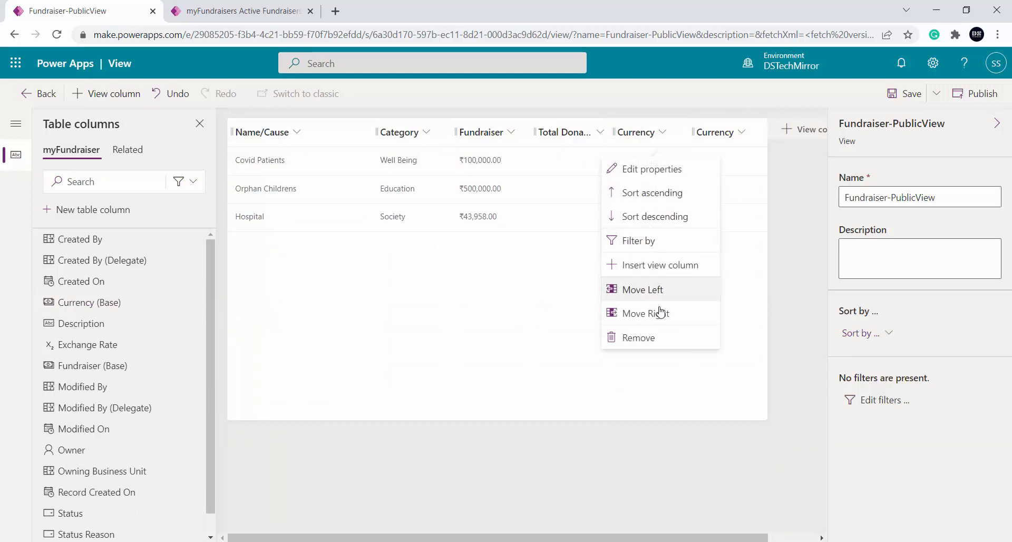
click(658, 343)
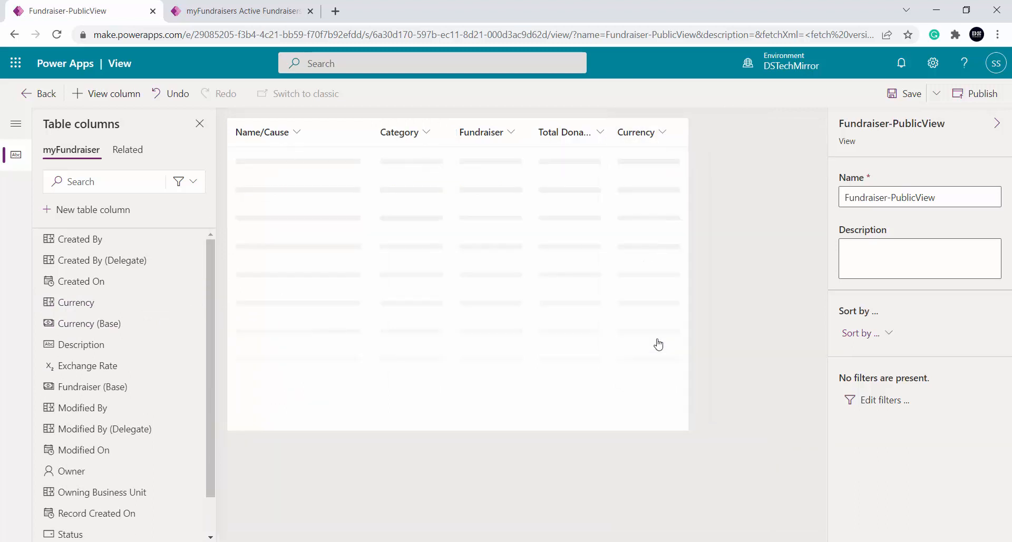
click(663, 133)
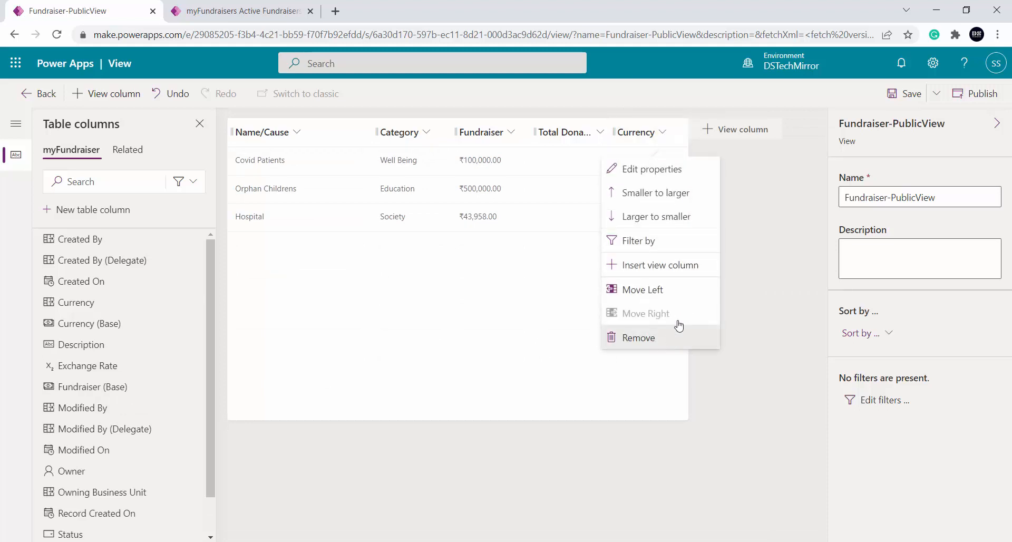
click(650, 338)
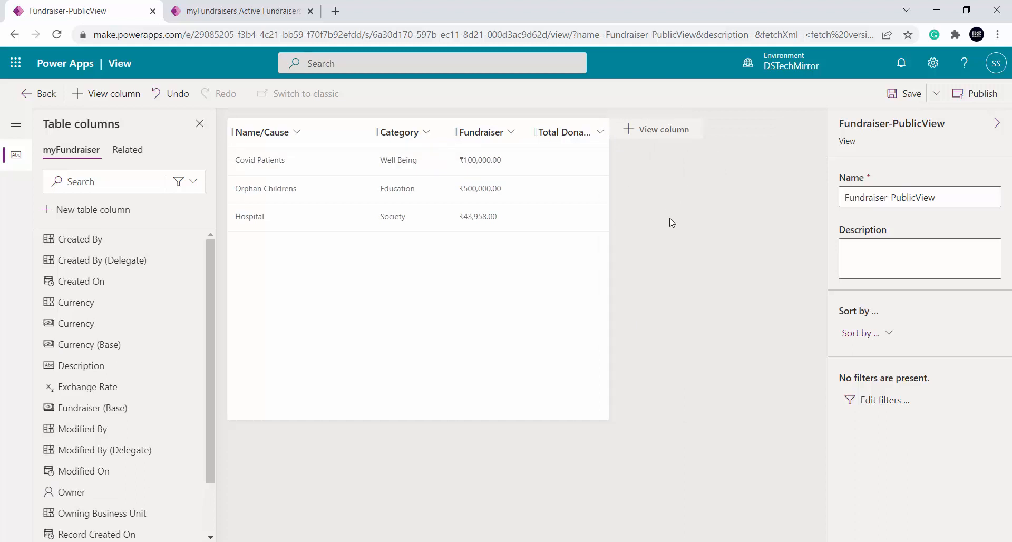
Set the width of the Total Donation column to 50 px
click(599, 133)
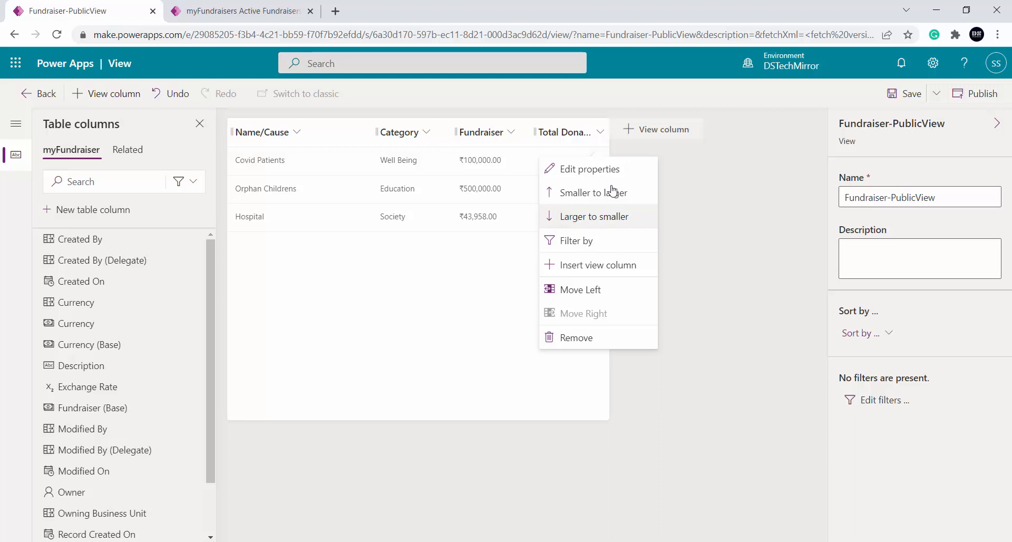
click(605, 171)
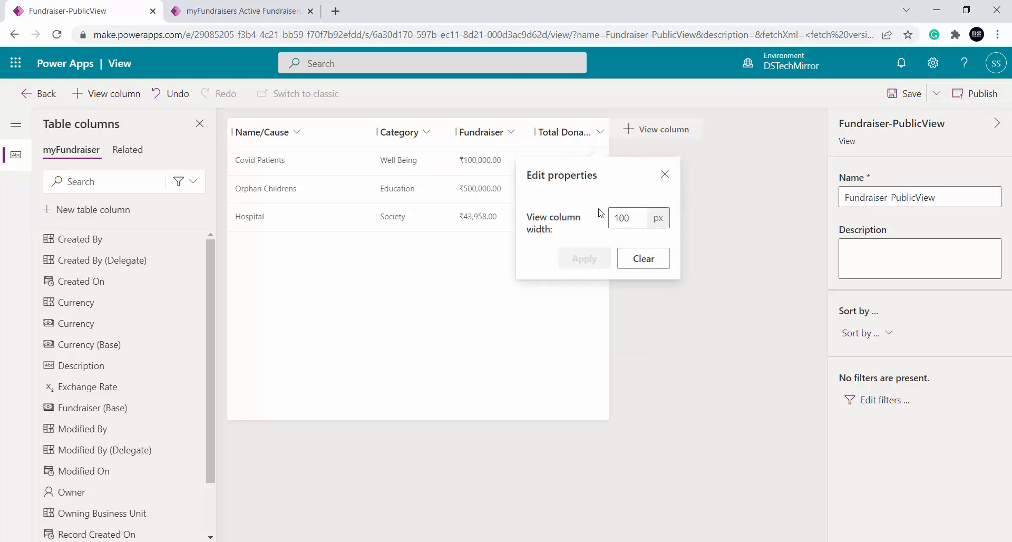
double_click(636, 217)
text(50)
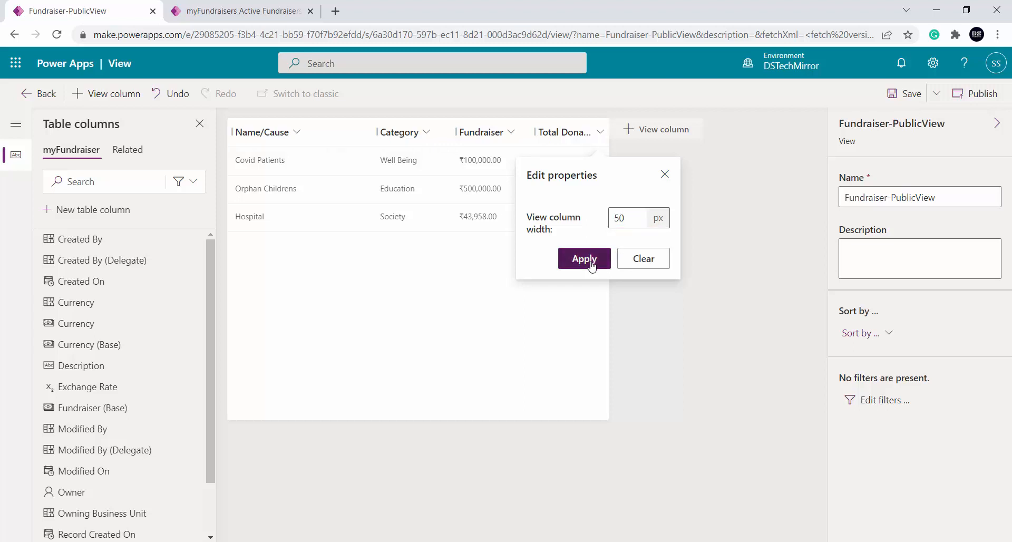
click(591, 262)
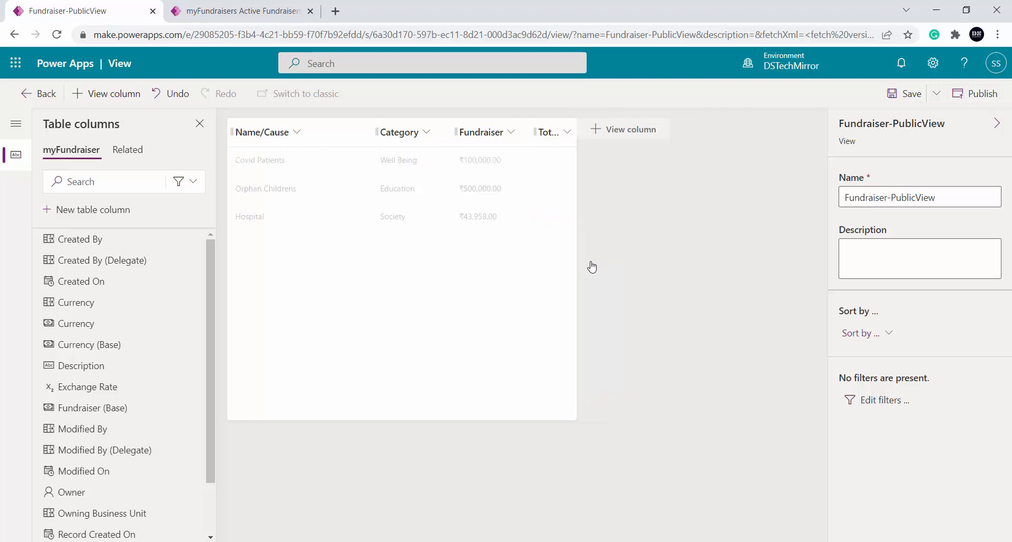
Set the width of the Total Donation column to 150 px
click(566, 132)
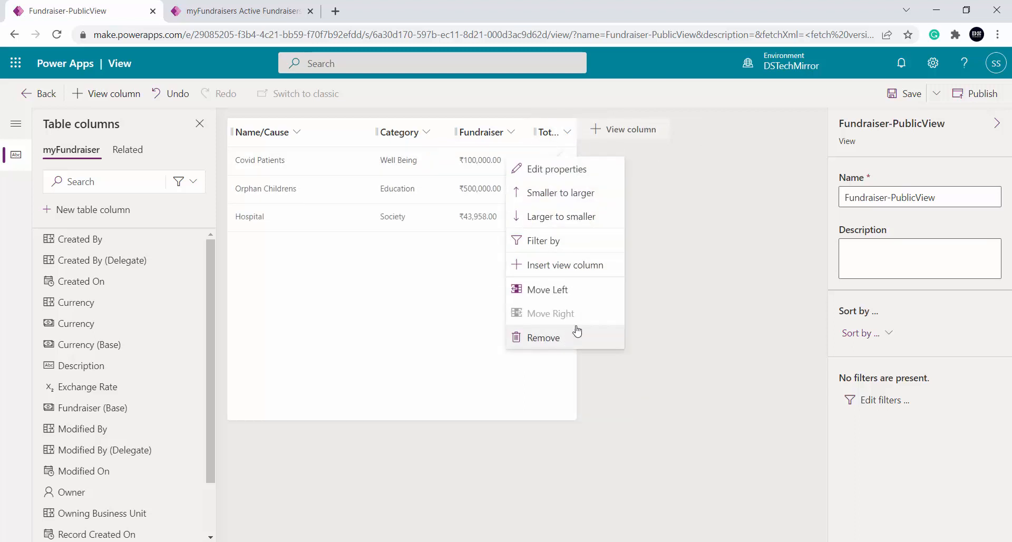
click(582, 170)
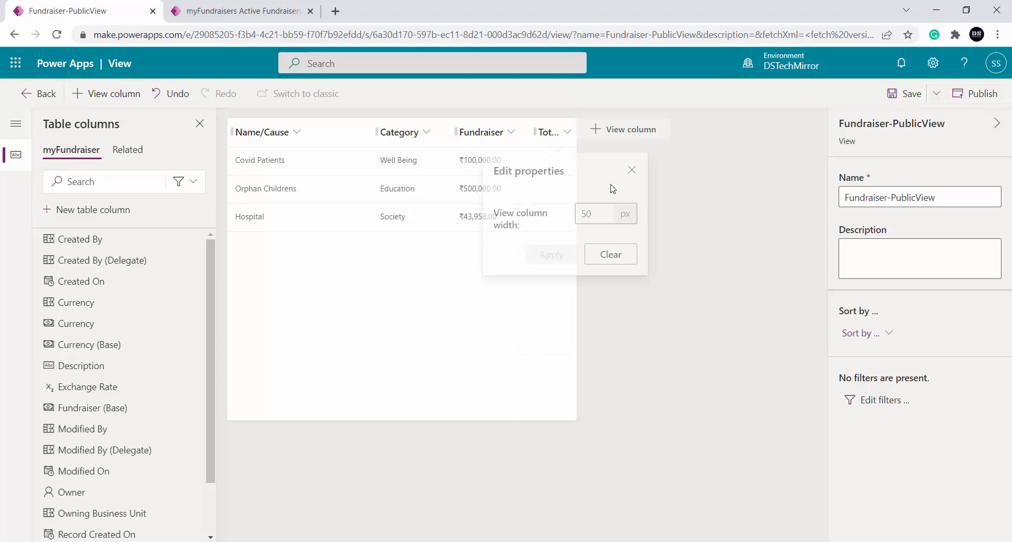
double_click(602, 218)
text(150)
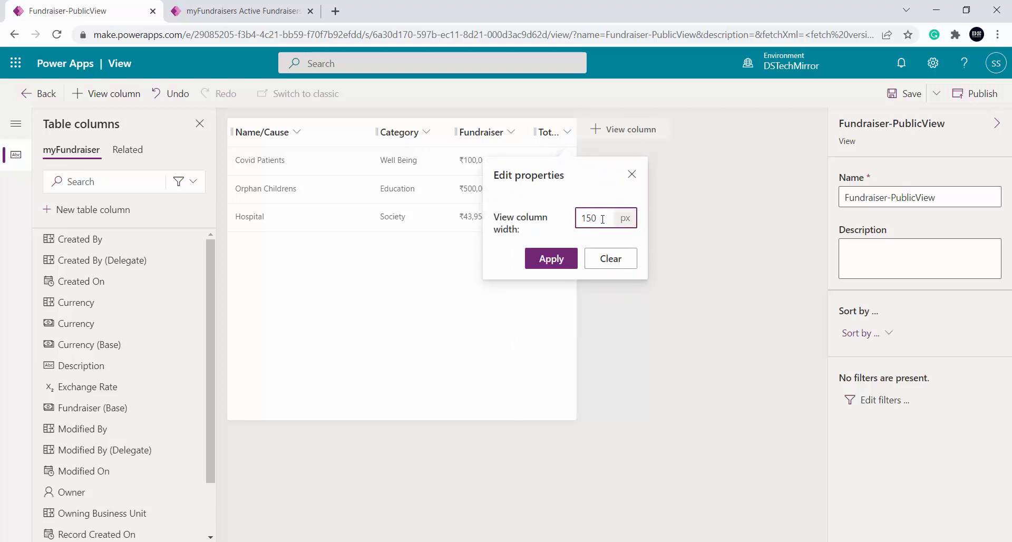
click(568, 260)
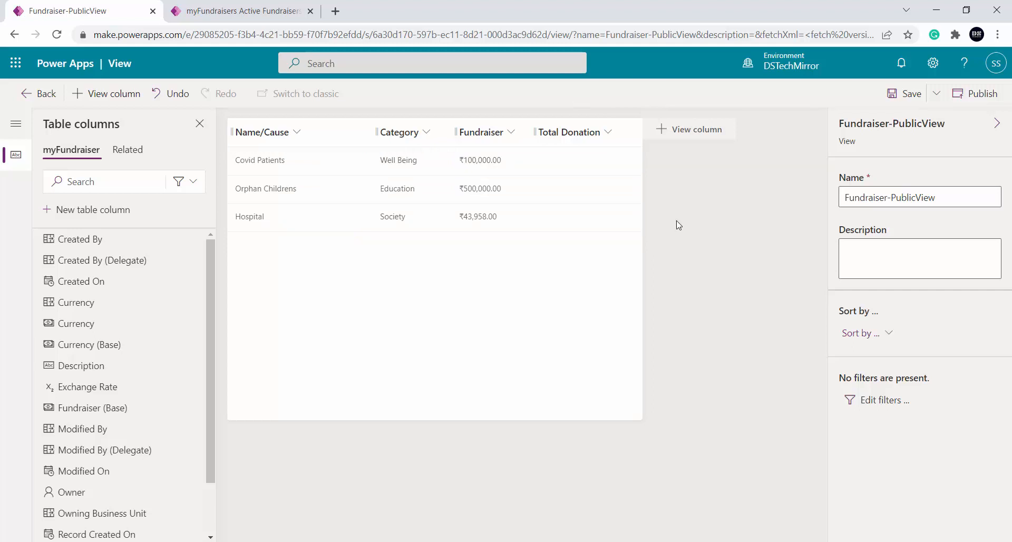
Remove the Name/Cause column from the view and add it back after Total Donation
click(291, 132)
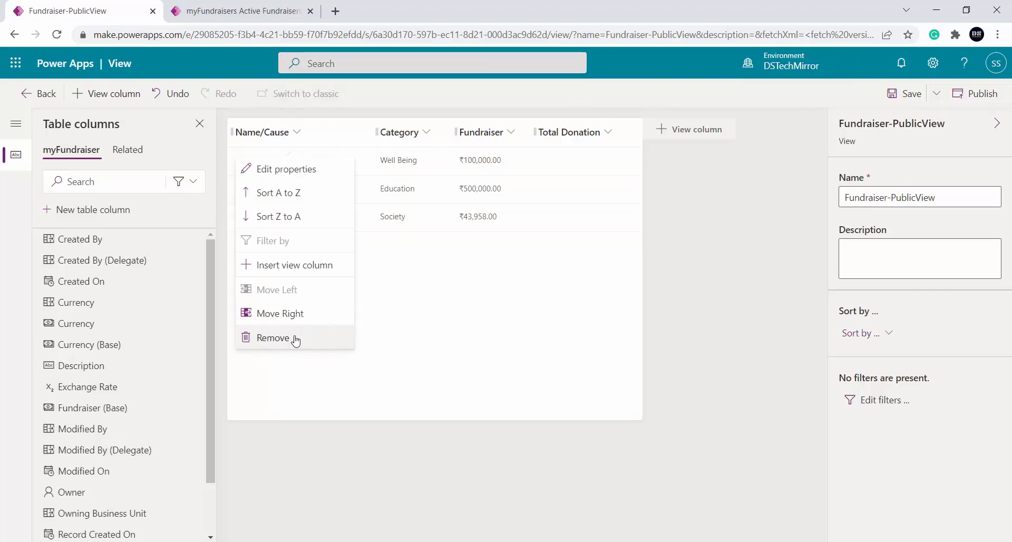
click(295, 339)
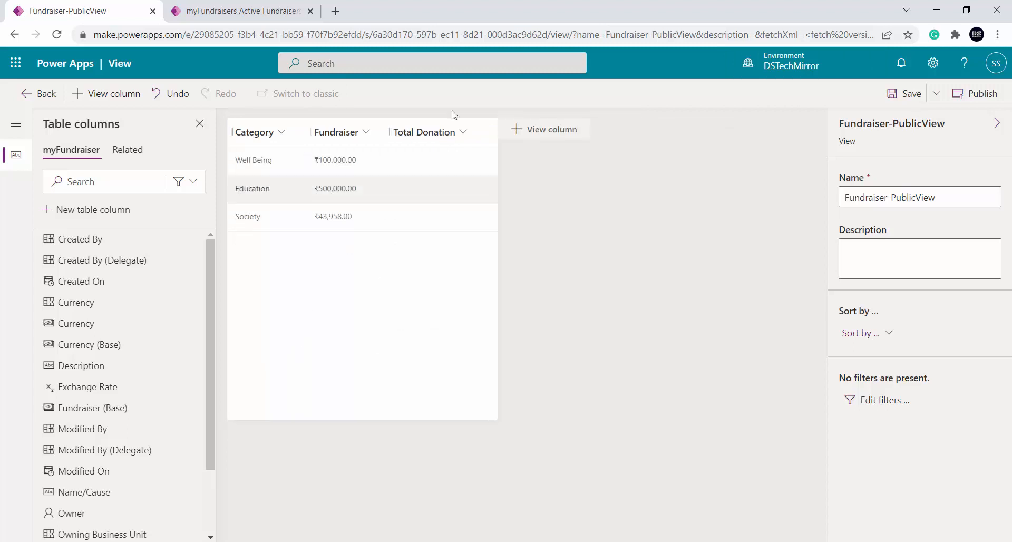
click(532, 130)
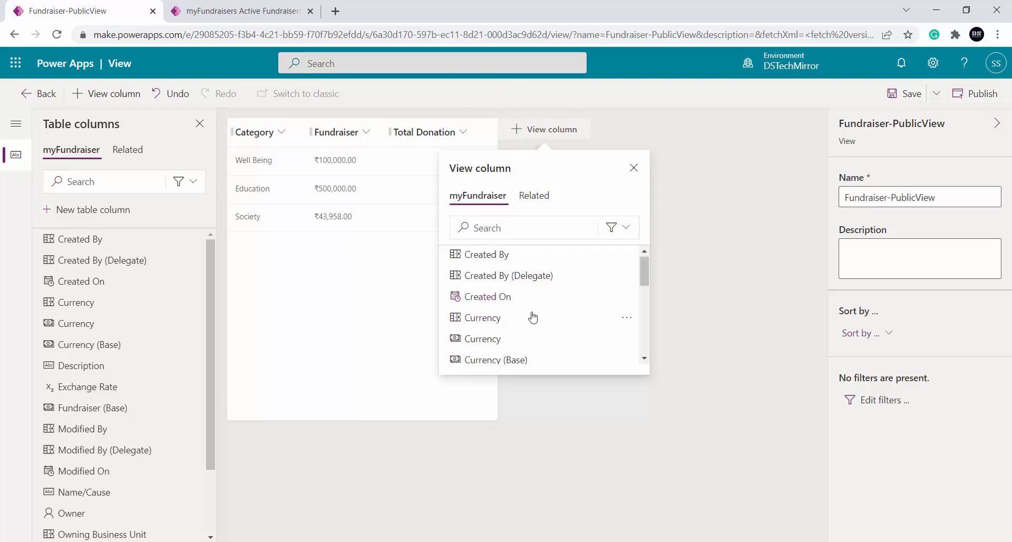
scroll(532, 316, down, 3)
scroll(532, 316, down, 3)
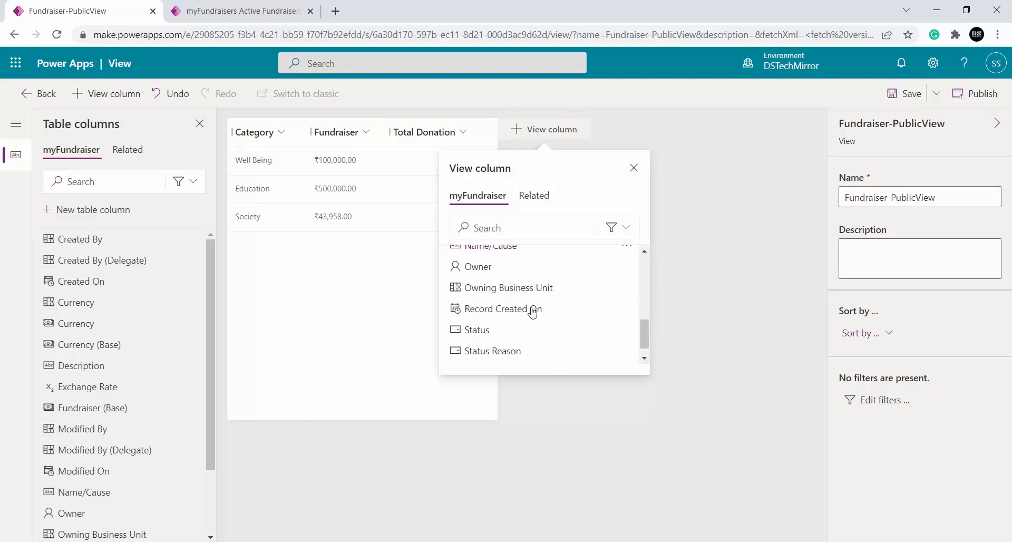
scroll(530, 314, up, 3)
click(498, 312)
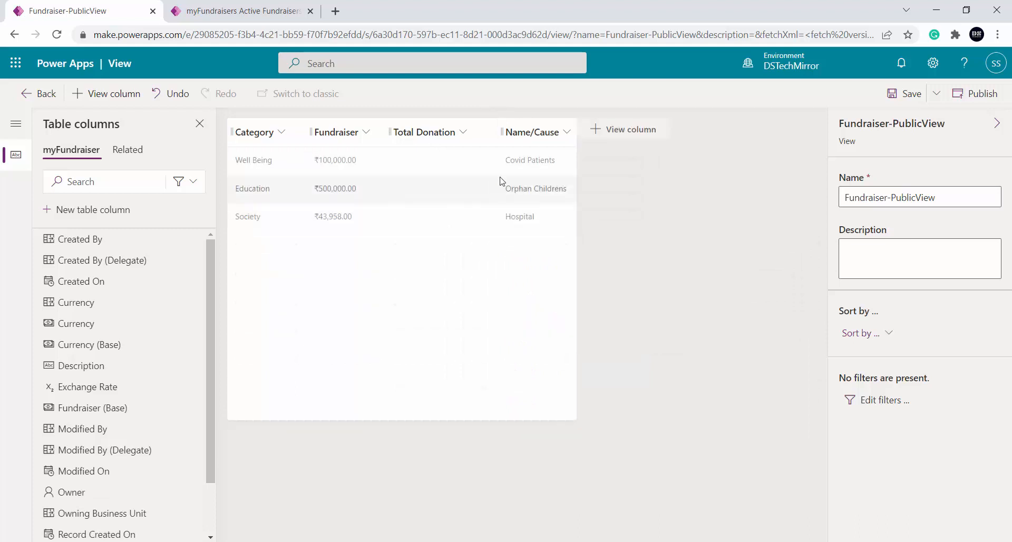
Widen the Name/Cause column and move it before the Total Donation column
double_click(570, 133)
click(567, 135)
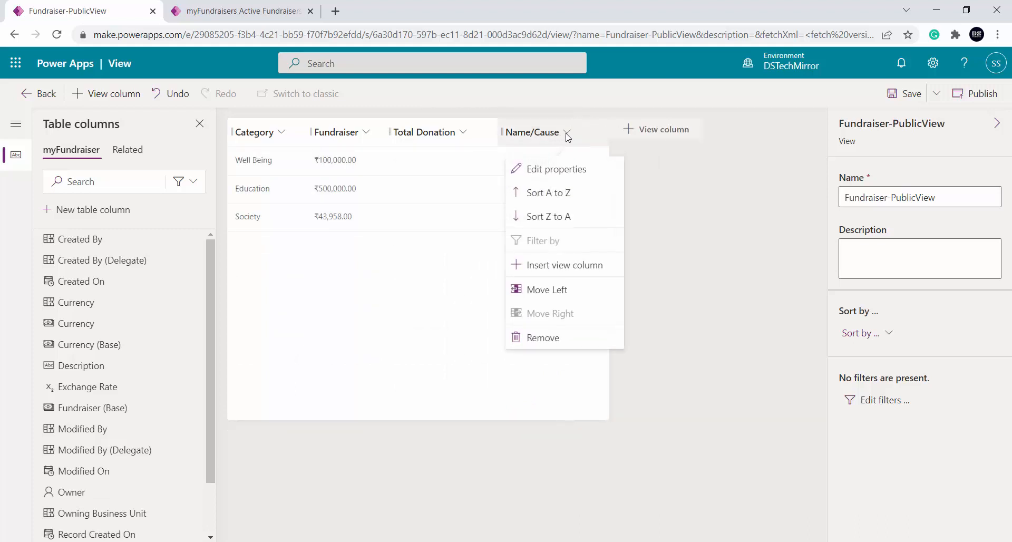
click(564, 289)
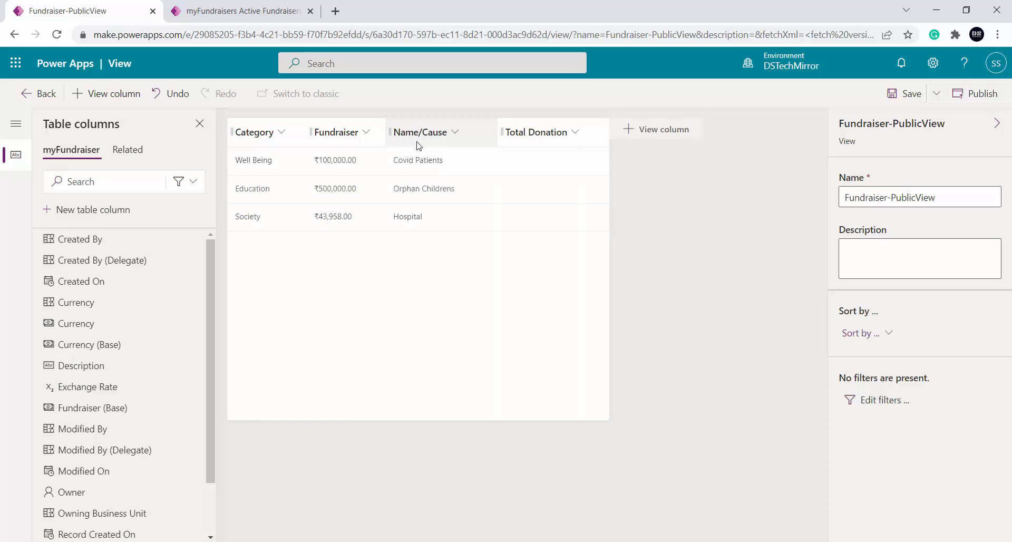
Move the Name/Cause column to the first position in the view
drag(423, 138, 254, 139)
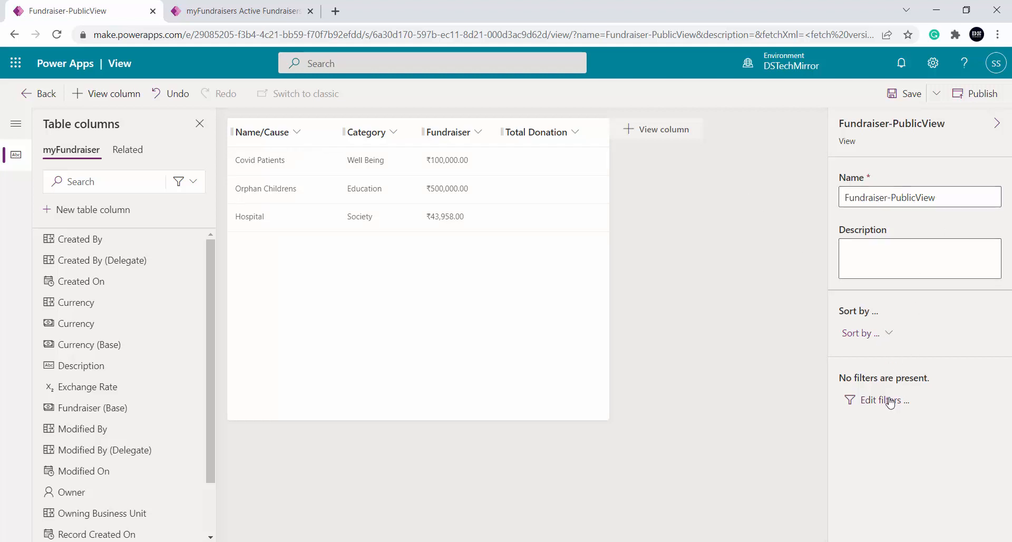
Try sorting the view by Name/Cause in both A to Z and Z to A order, and remove that sort
click(889, 338)
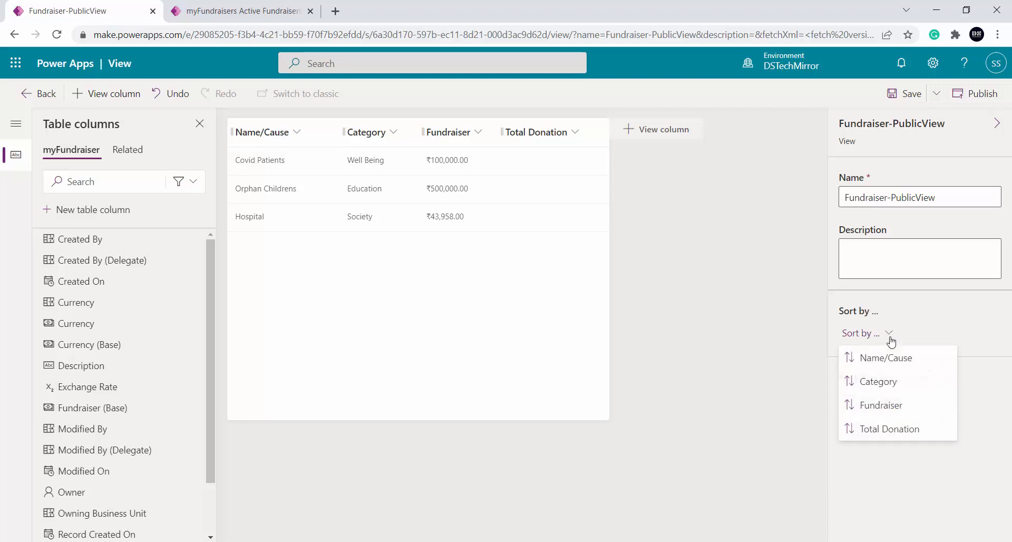
click(918, 368)
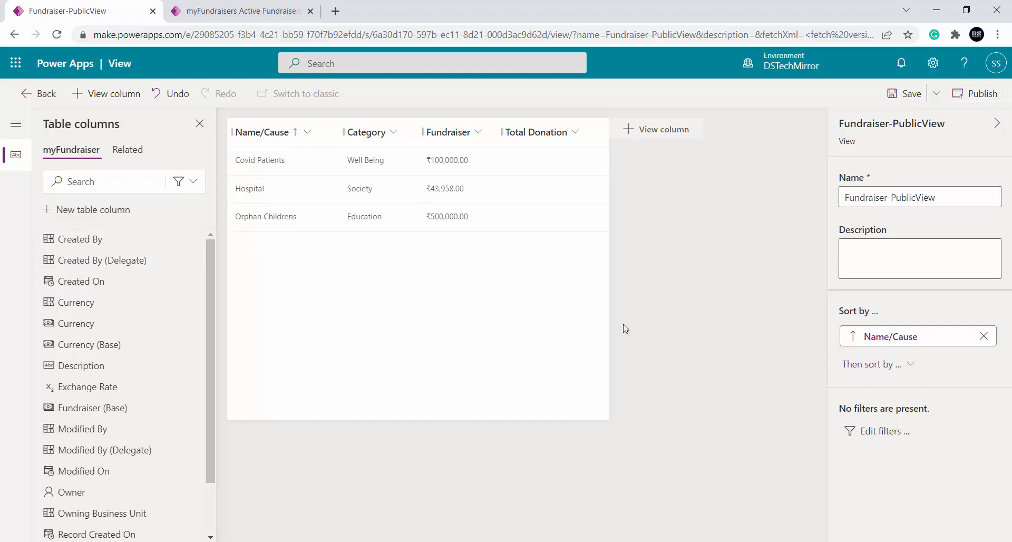
click(853, 337)
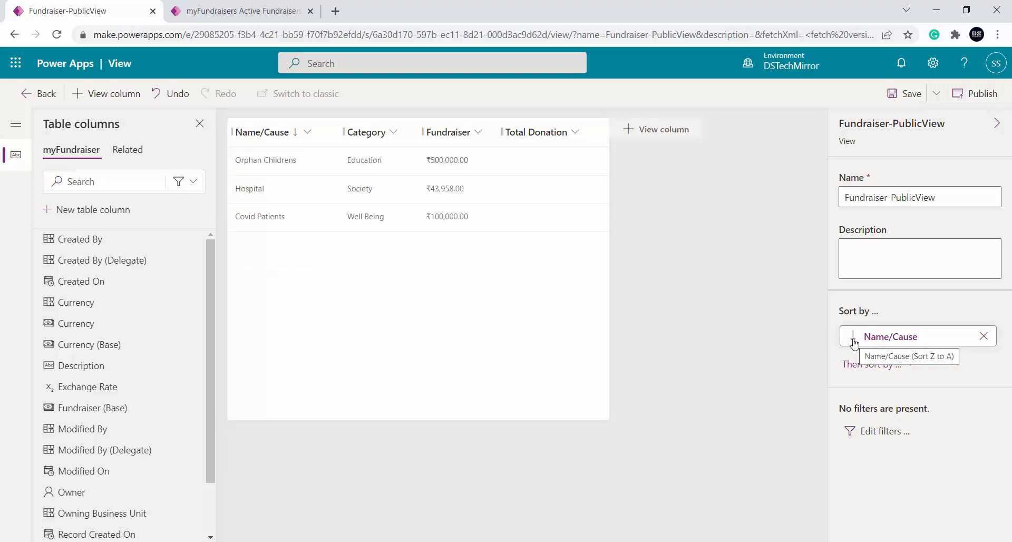
click(853, 340)
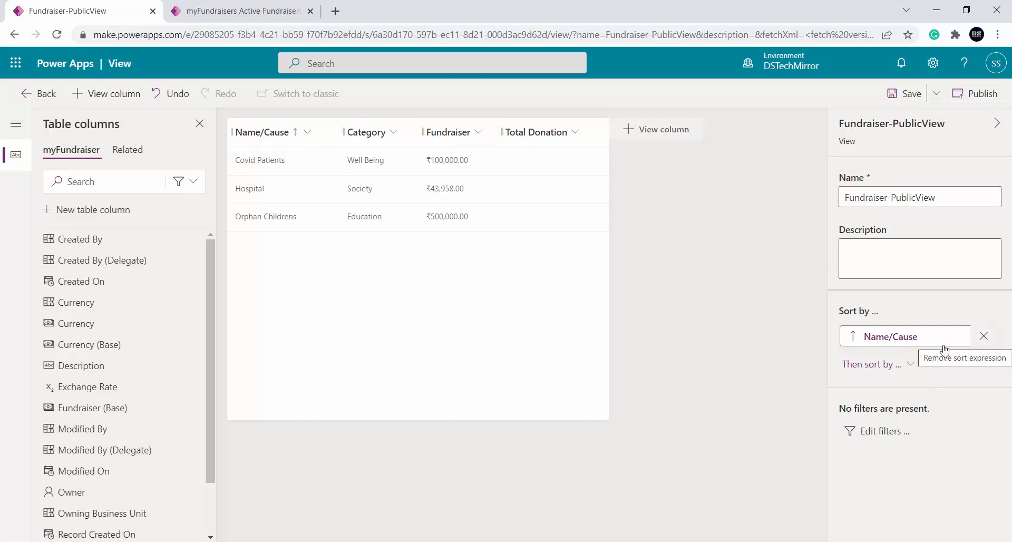
click(983, 335)
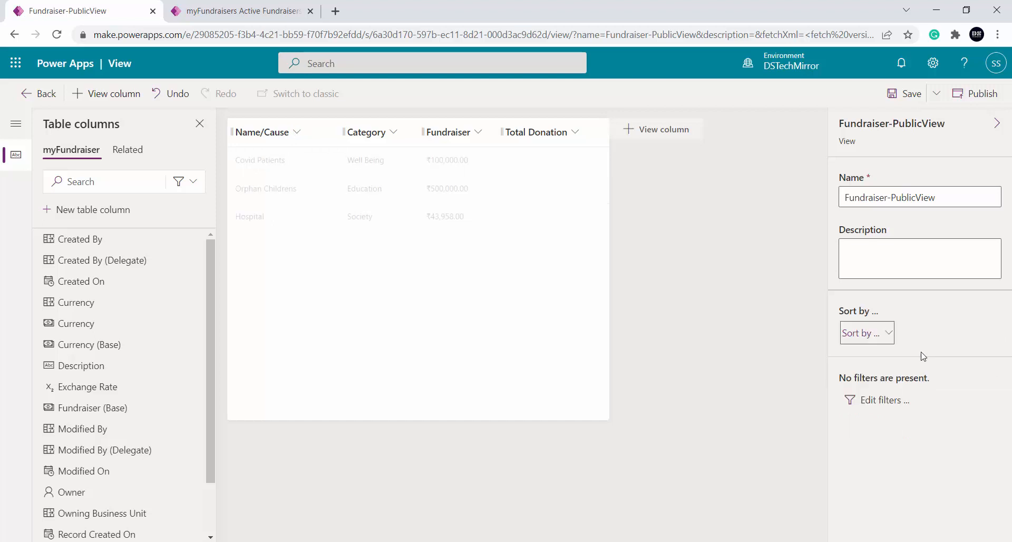
Try sorting the view by Fundraiser in ascending and descending order, and remove that sort
click(888, 338)
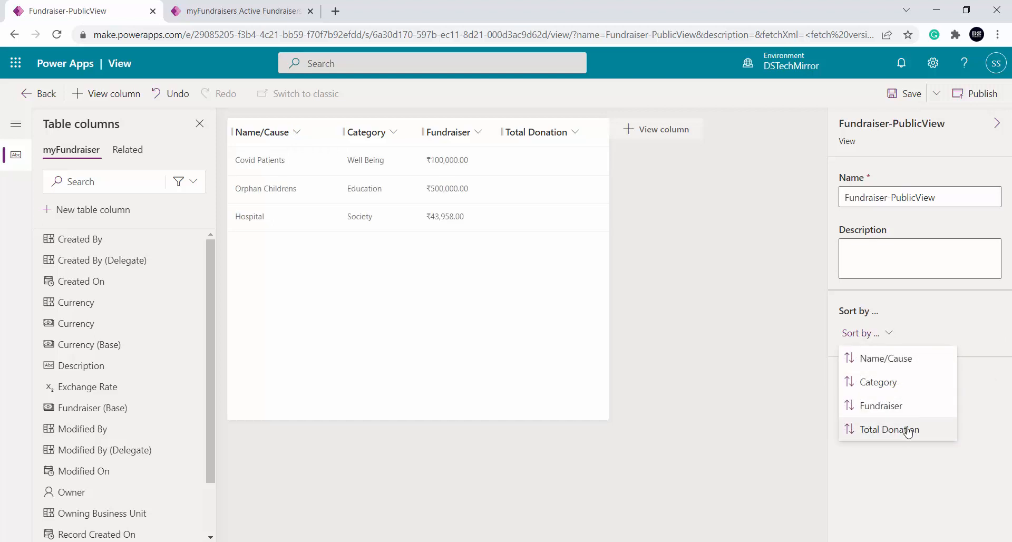
click(910, 407)
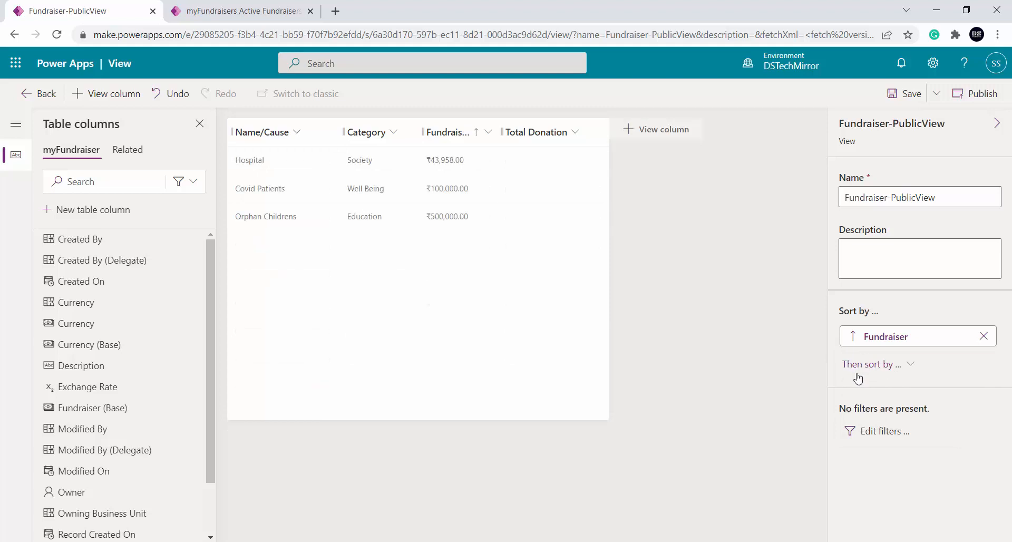
click(853, 340)
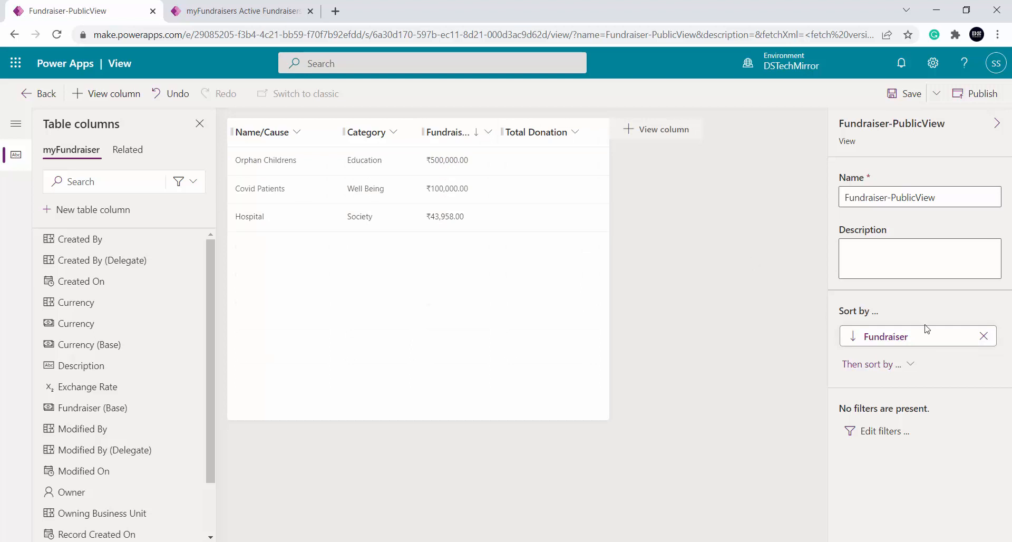
click(983, 338)
Sort the view by Name/Cause ascending with Fundraiser ascending as the second sort level
click(890, 335)
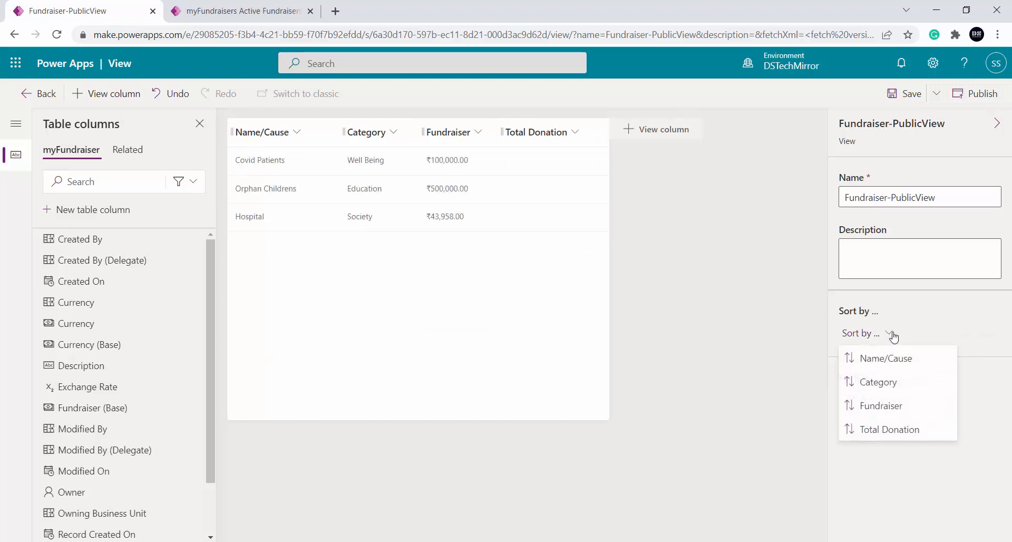
click(896, 359)
click(909, 366)
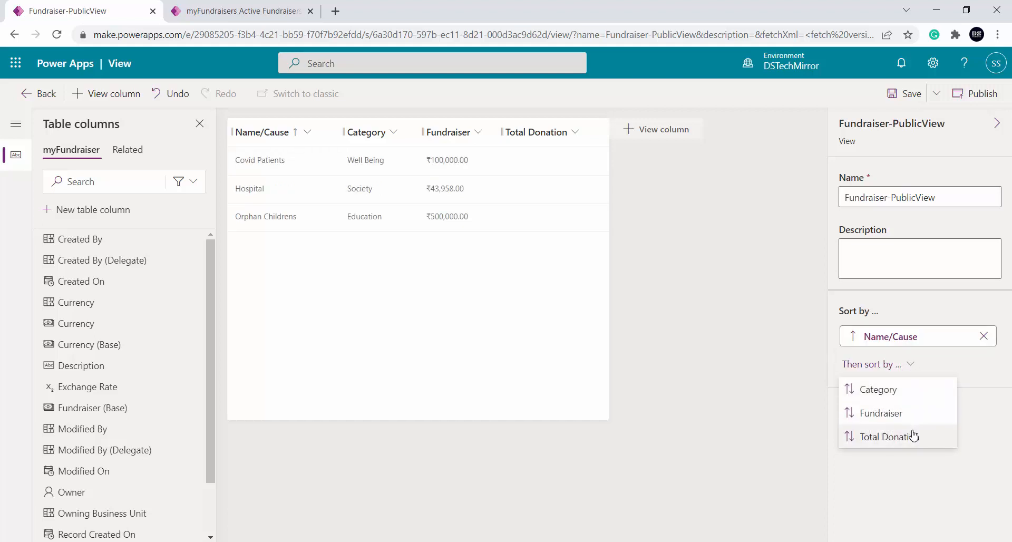
click(911, 414)
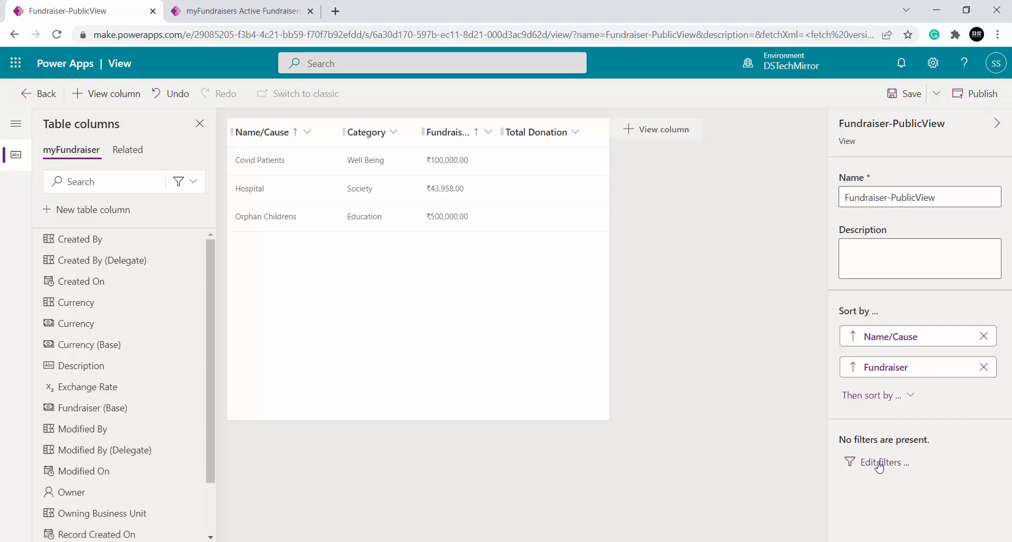
Add a filter row to the view with the condition Category Equals Animals
click(879, 463)
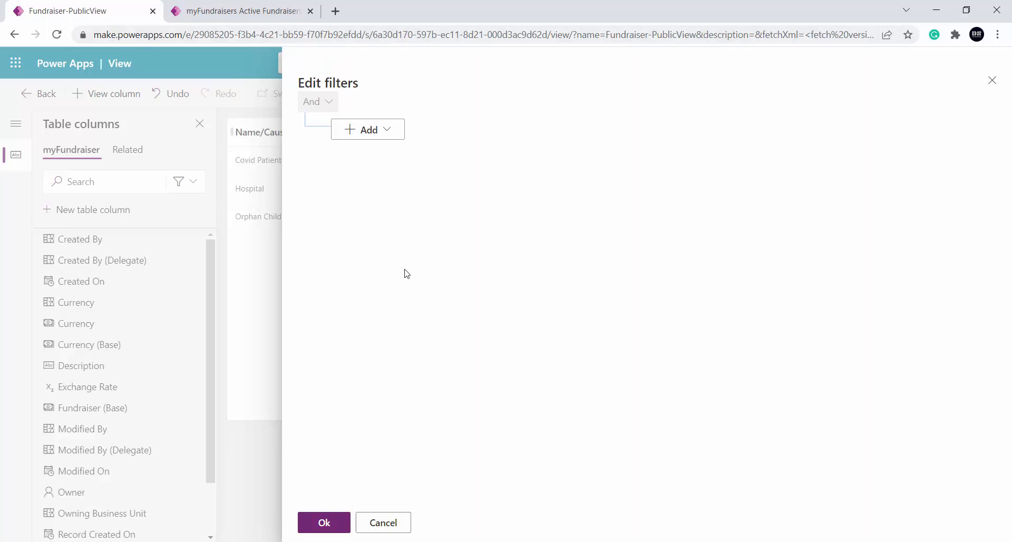
click(378, 137)
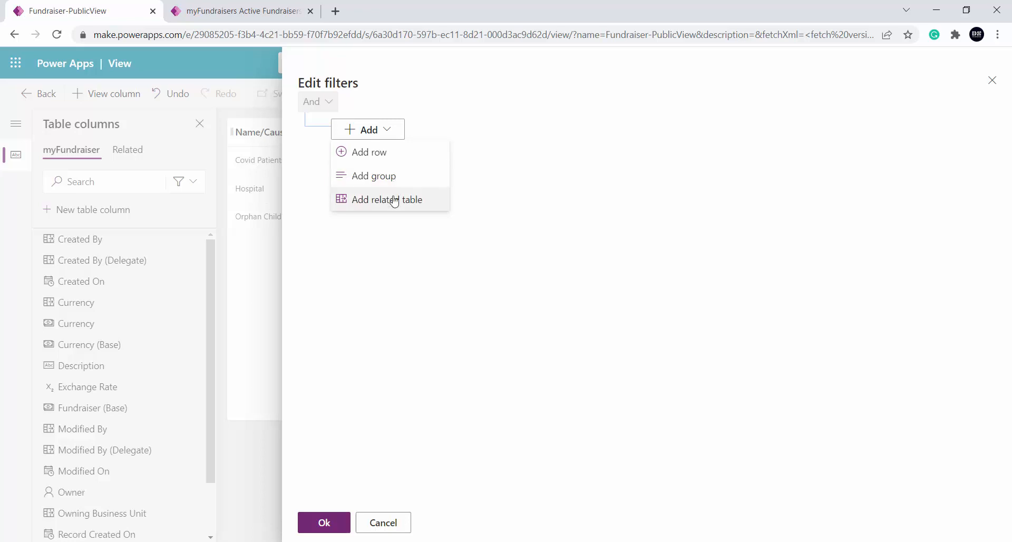
click(377, 154)
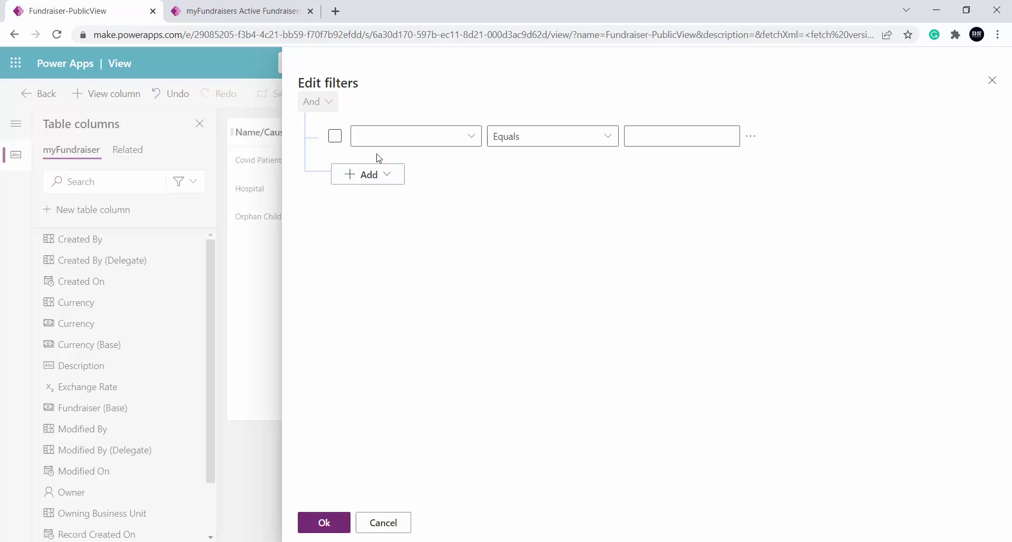
click(468, 138)
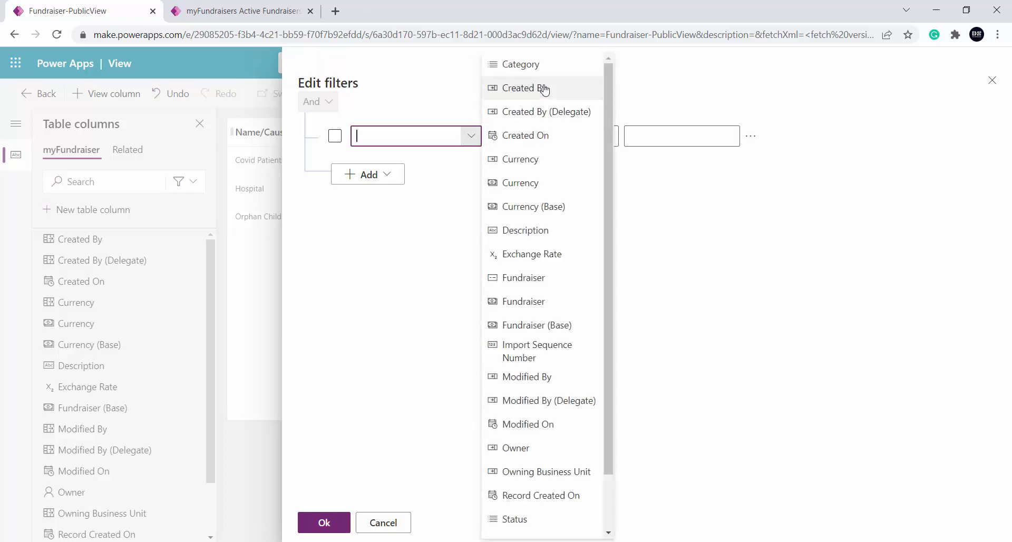
click(543, 64)
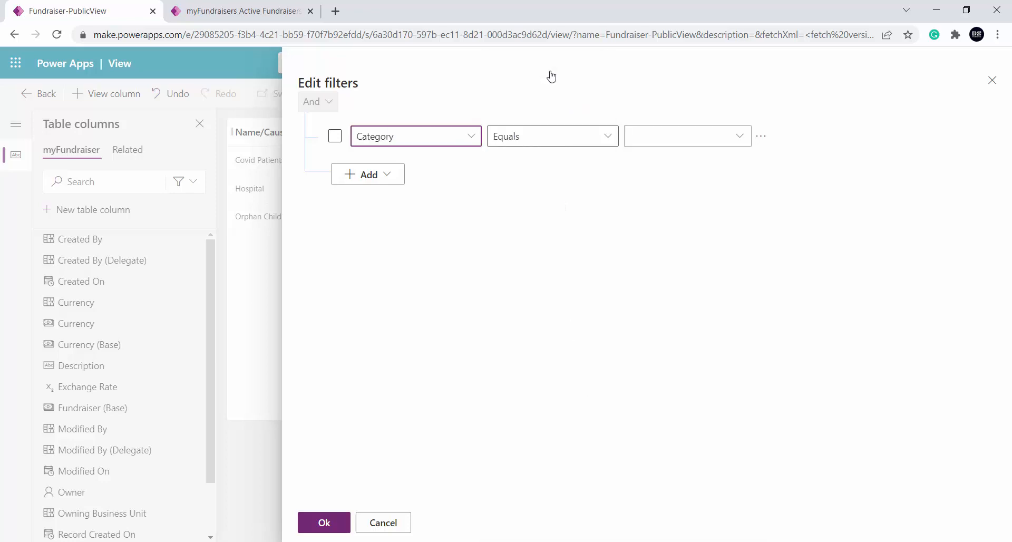
click(609, 137)
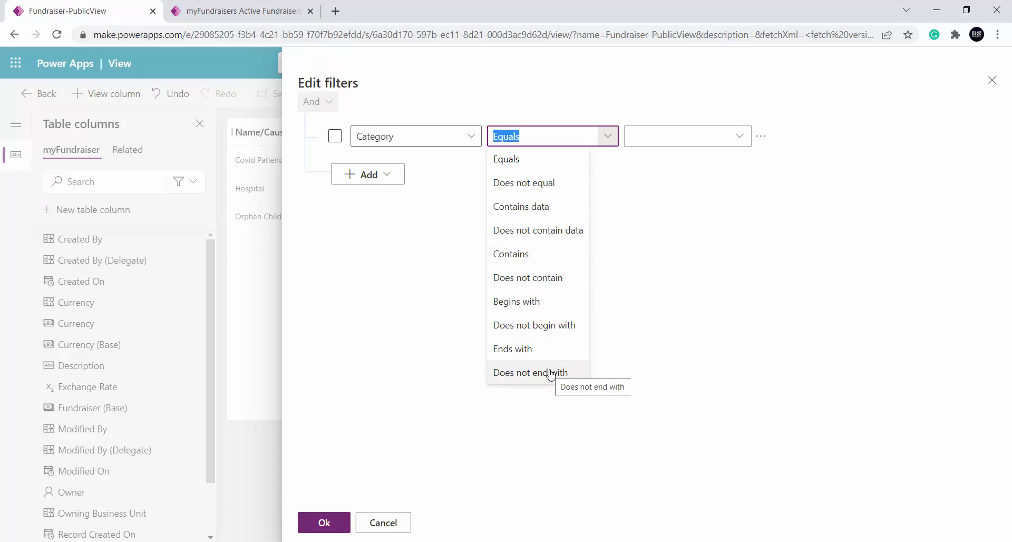
click(676, 250)
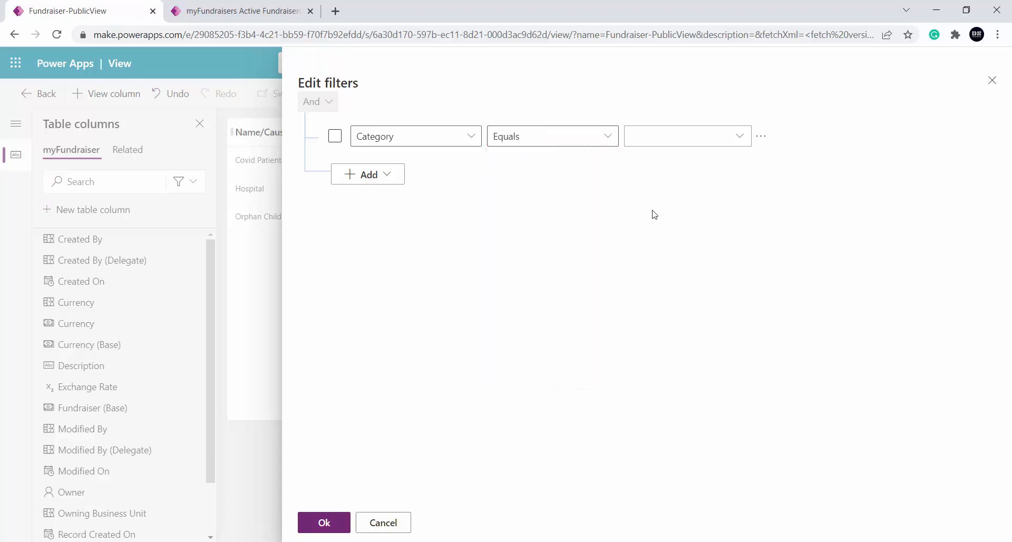
click(742, 139)
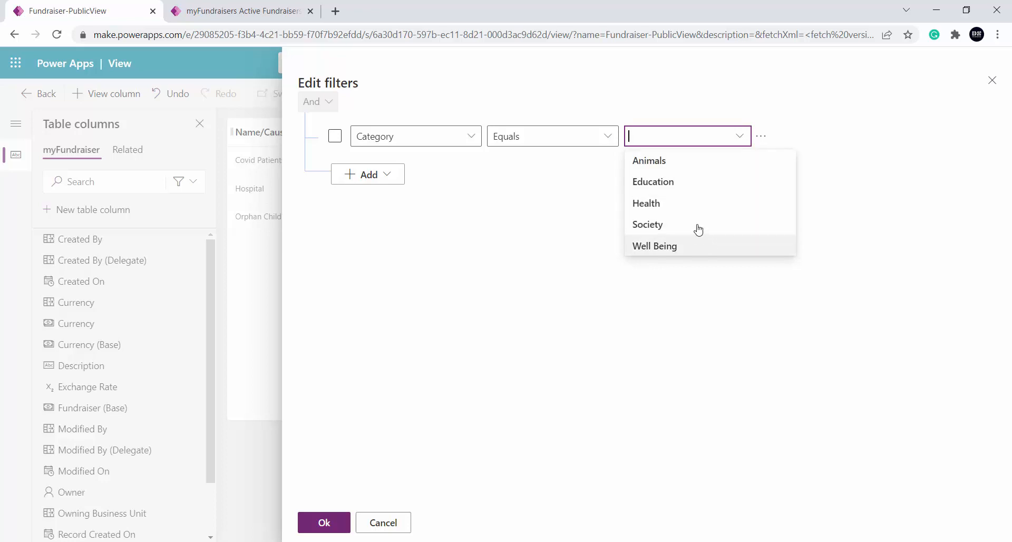
click(688, 166)
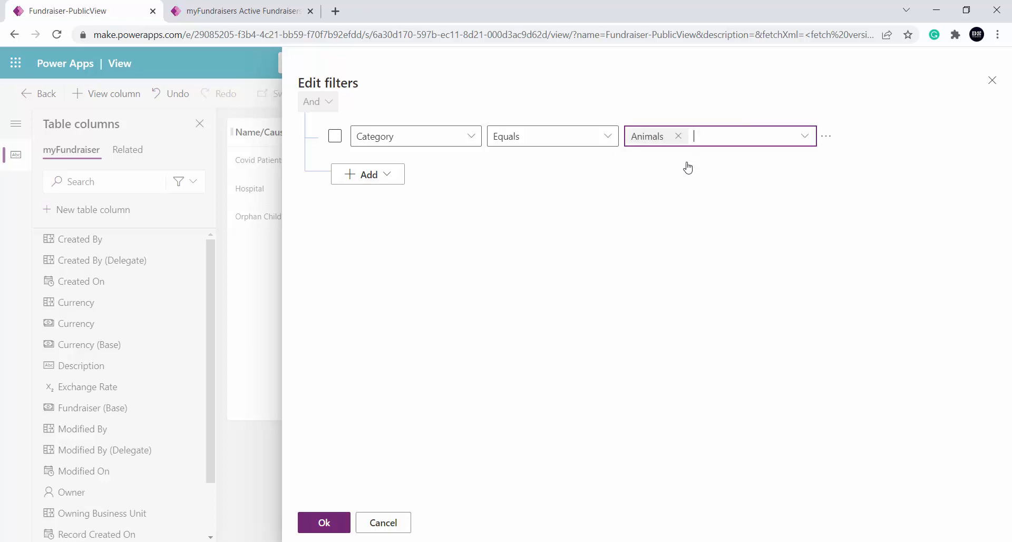
Add a second filter row with the condition Category Equals Education and apply the filters
click(389, 176)
click(391, 200)
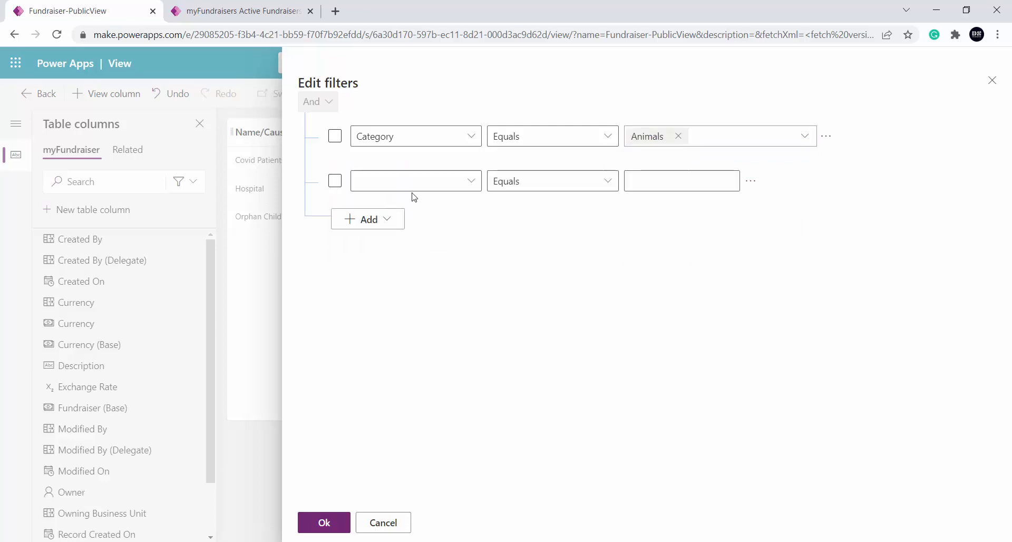
click(471, 180)
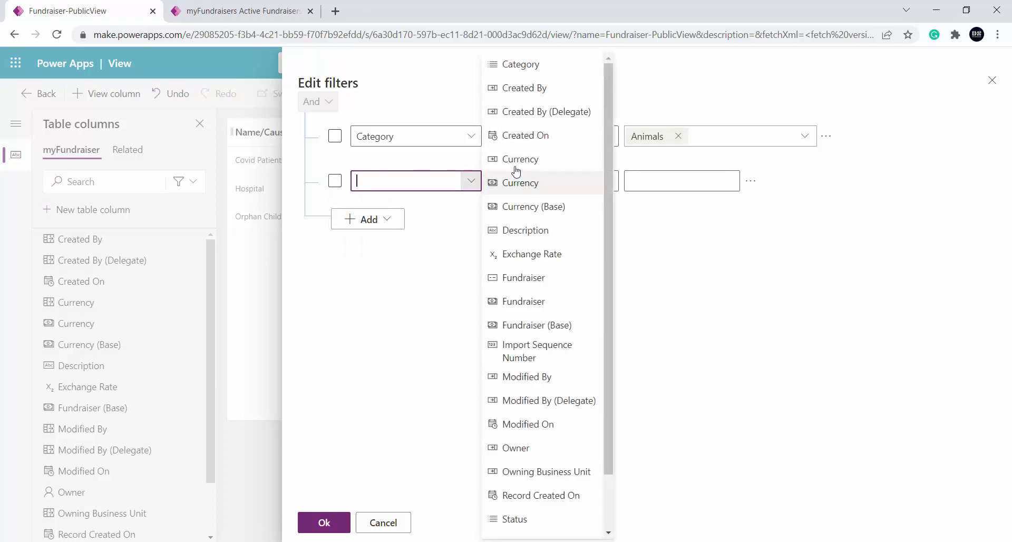
click(540, 64)
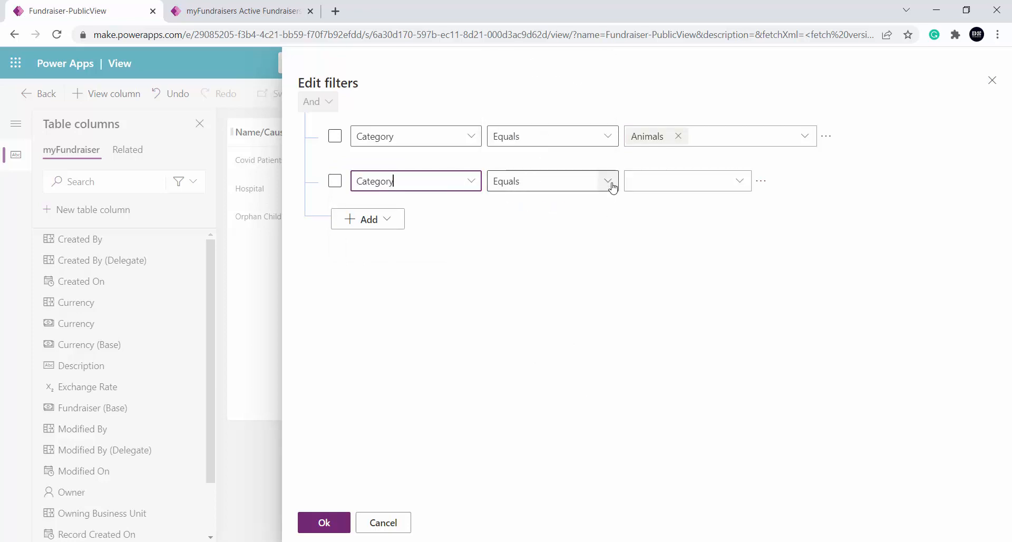
click(739, 182)
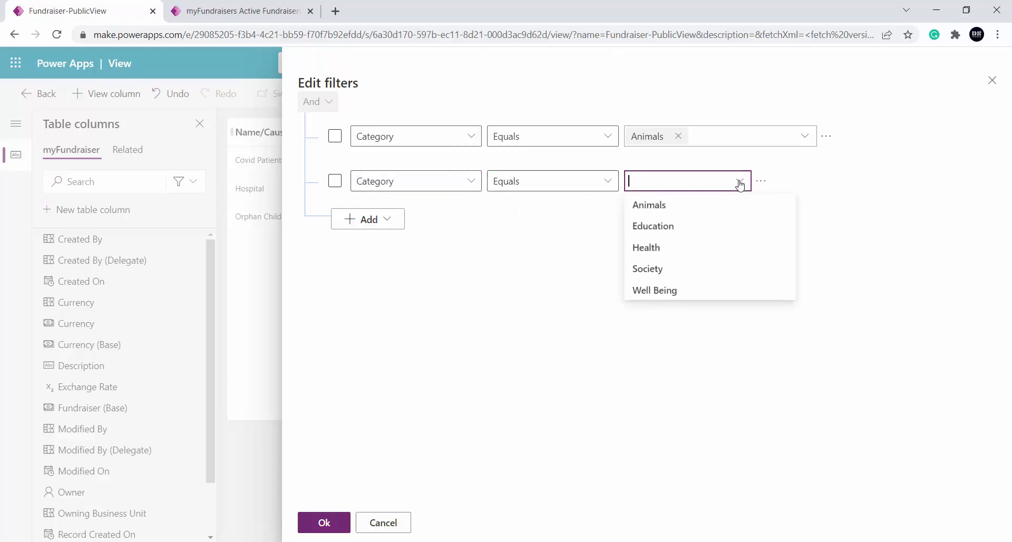
click(684, 232)
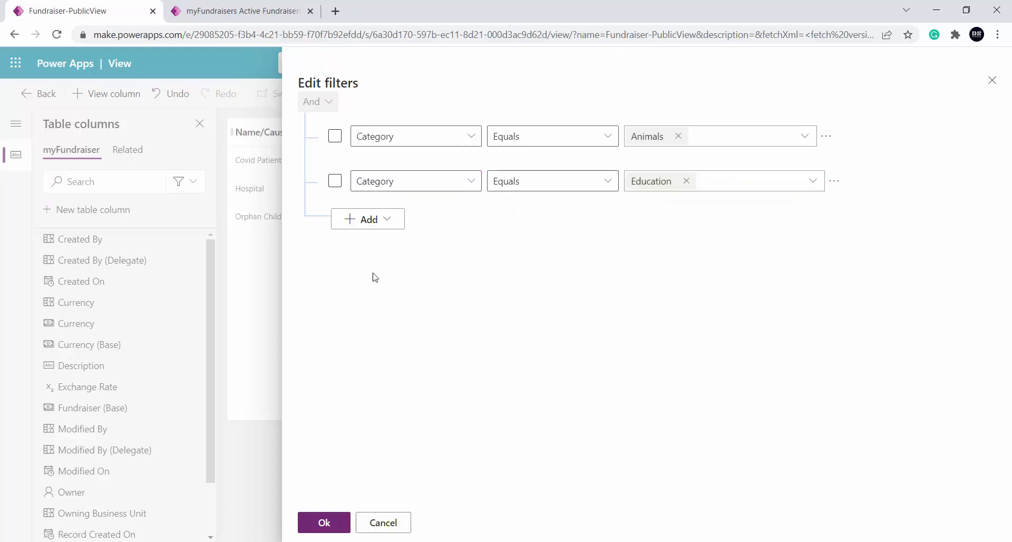
click(335, 136)
click(334, 182)
click(334, 181)
click(335, 136)
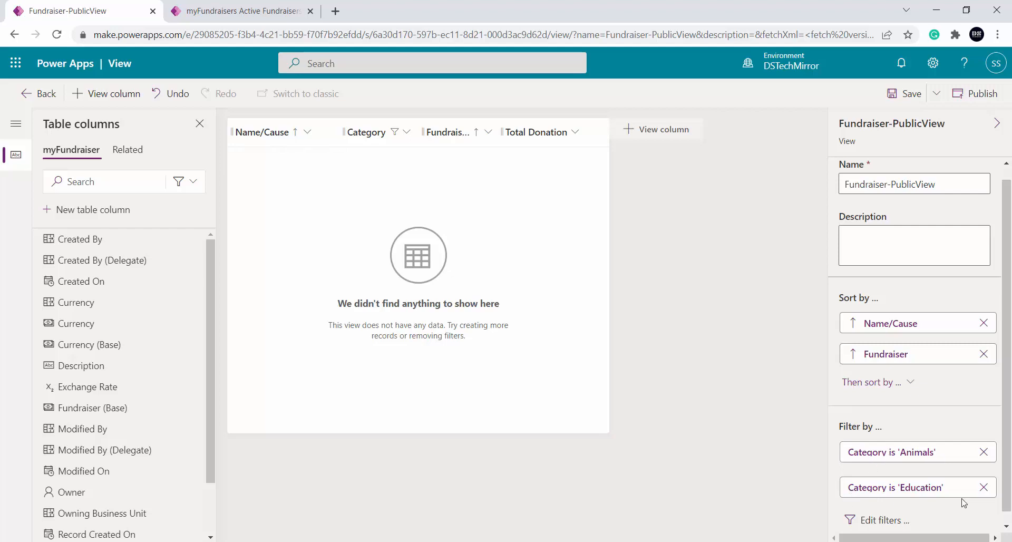
Remove the Education and Animals category filters from the view
scroll(963, 503, down, 1)
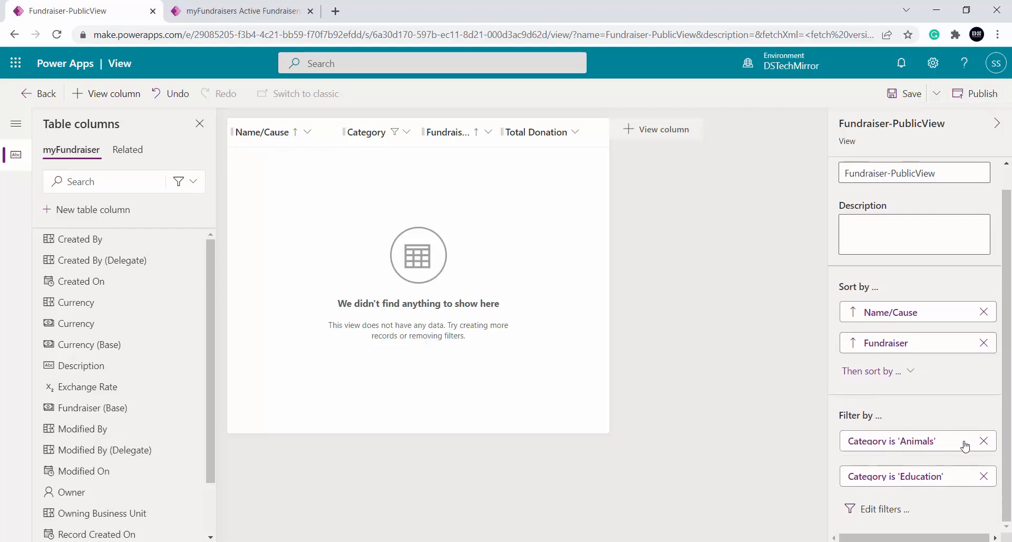
click(984, 476)
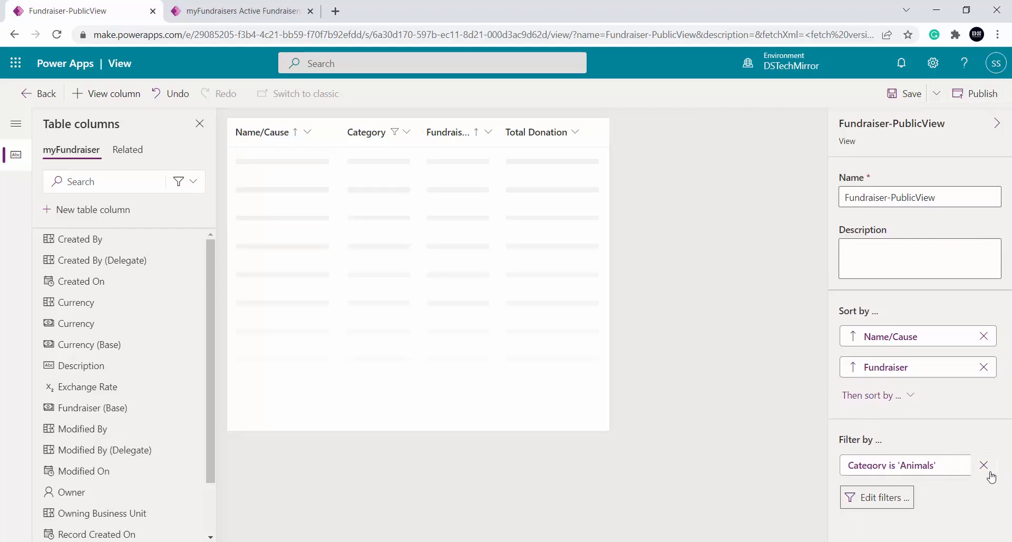
click(984, 466)
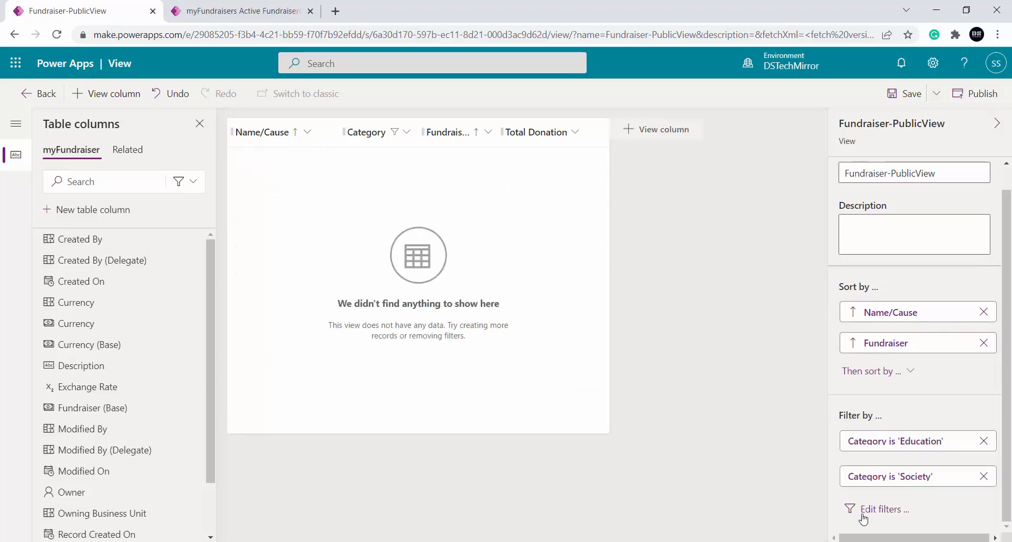
Add an Or group to the view's filters with the condition Category Equals Education
click(875, 511)
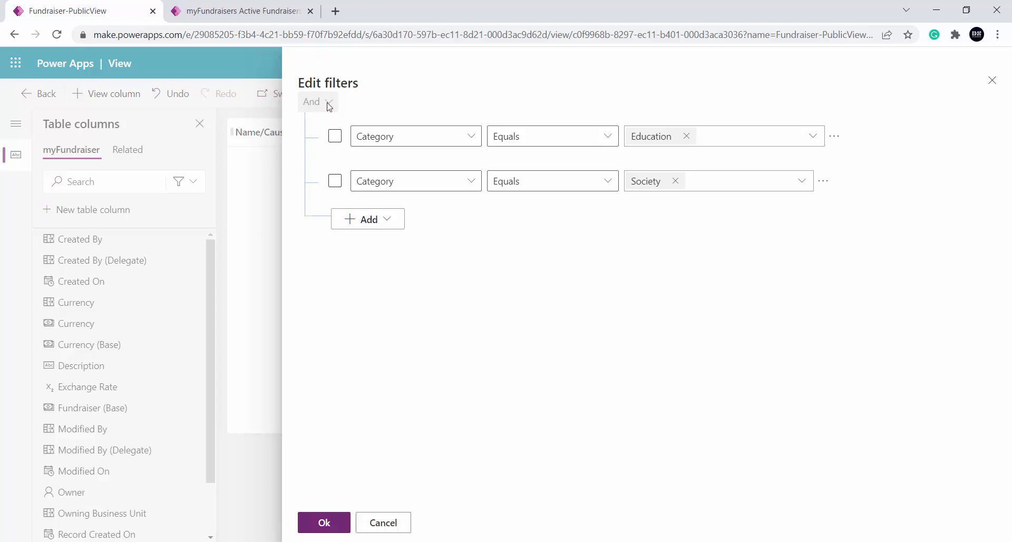
click(390, 219)
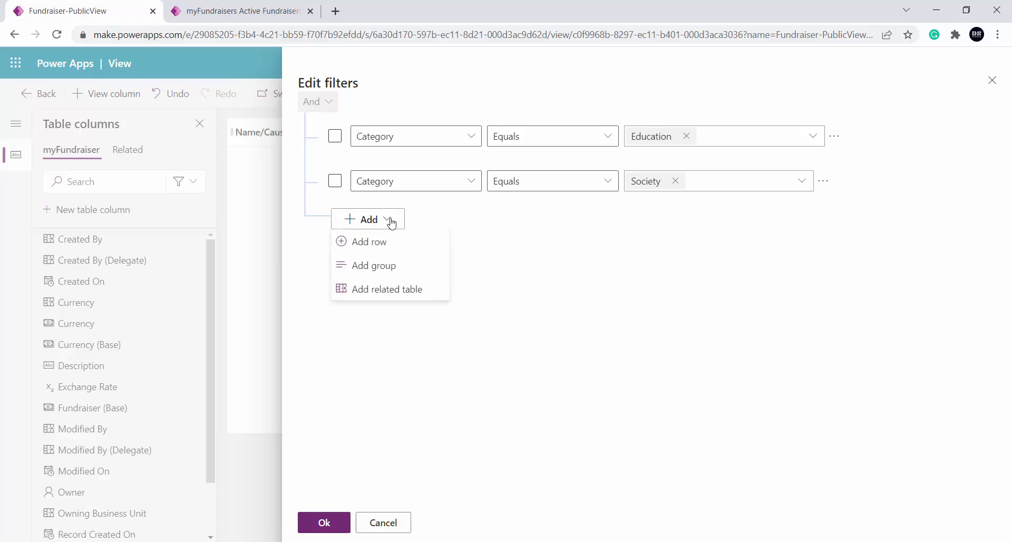
click(404, 271)
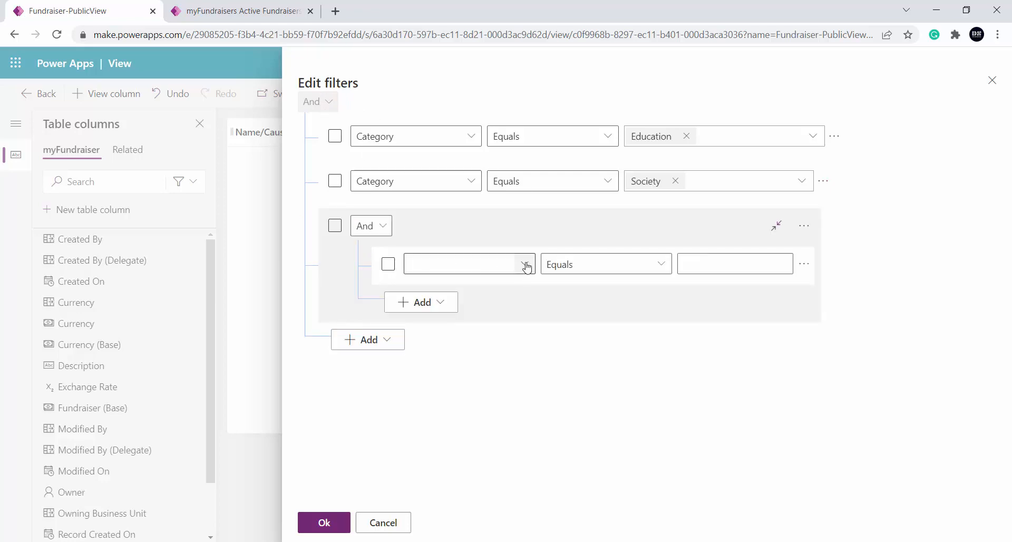
click(362, 228)
click(362, 272)
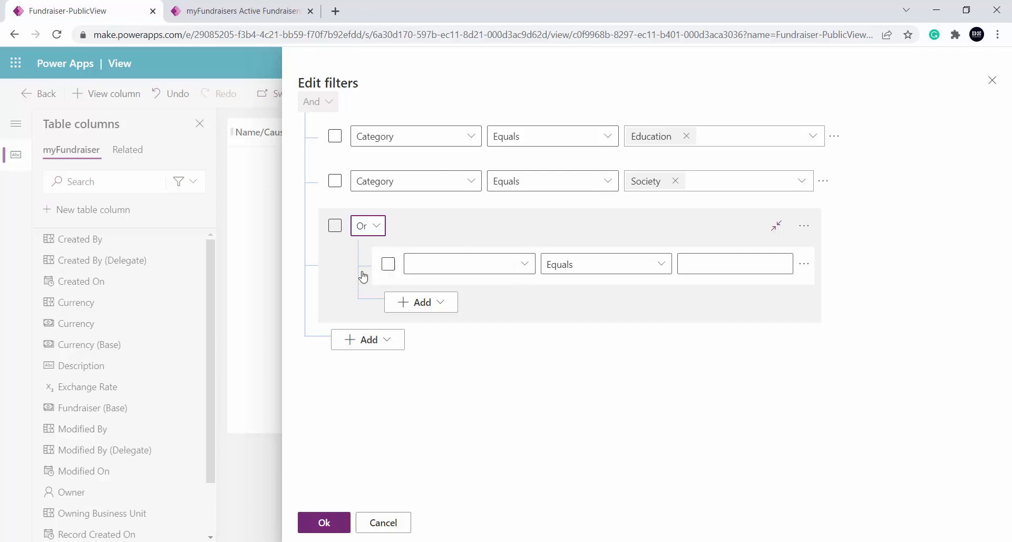
click(525, 266)
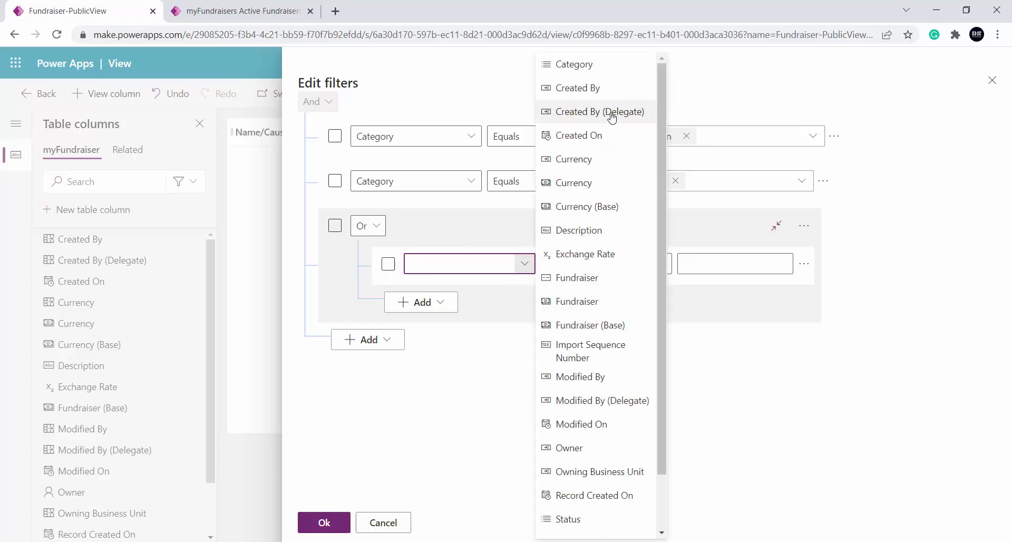
click(621, 75)
click(761, 263)
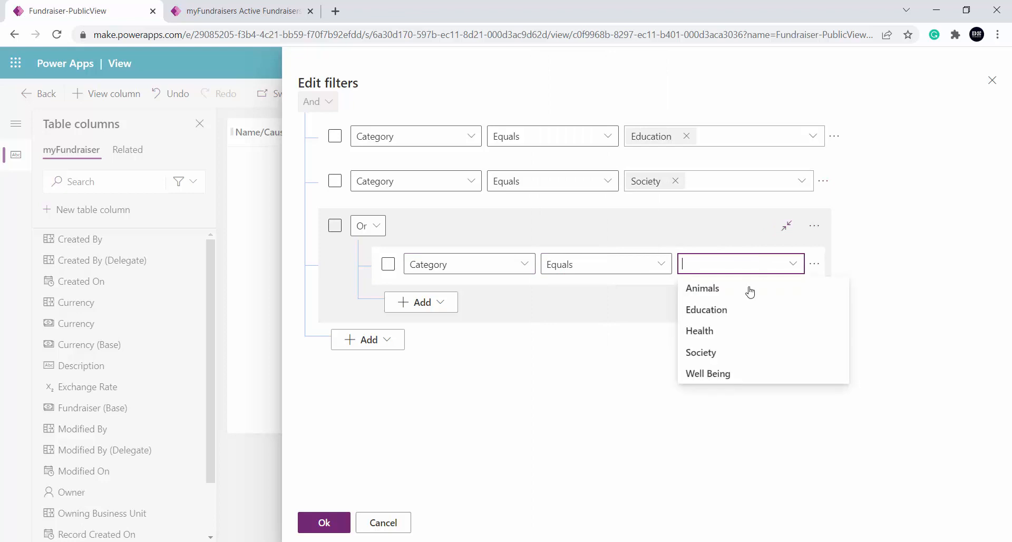
click(742, 310)
Add a second row to the Or group with the condition Category Equals Society
click(429, 309)
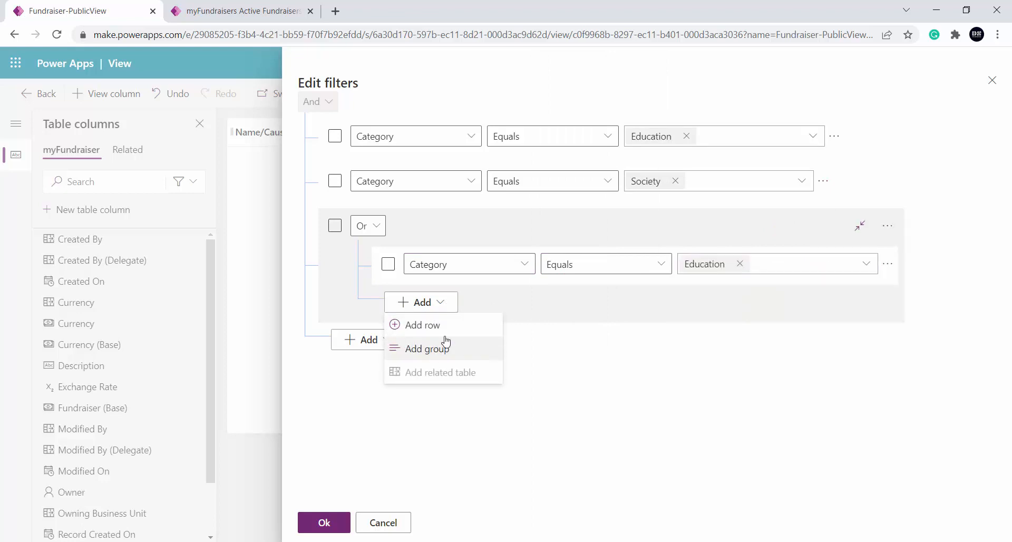
click(449, 332)
click(523, 308)
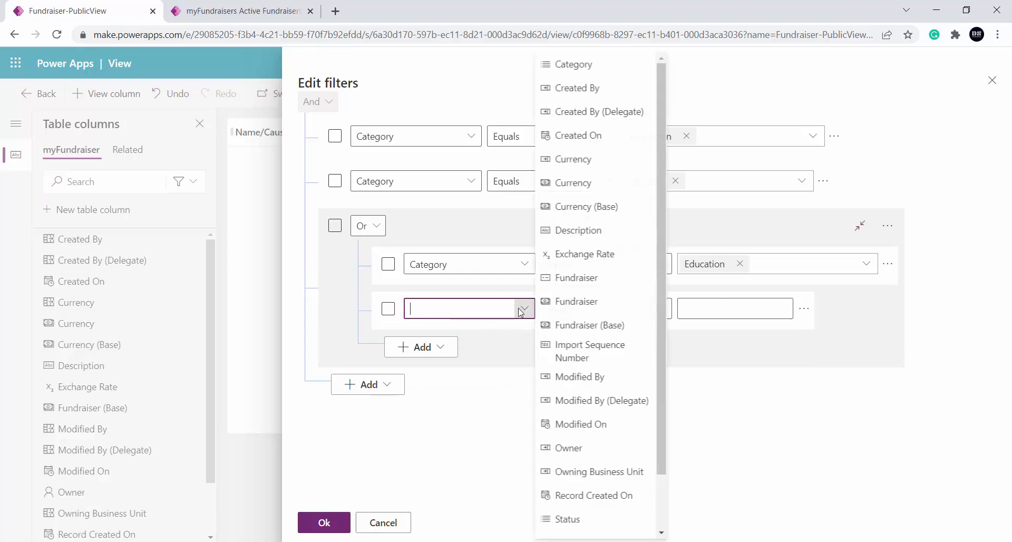
click(590, 68)
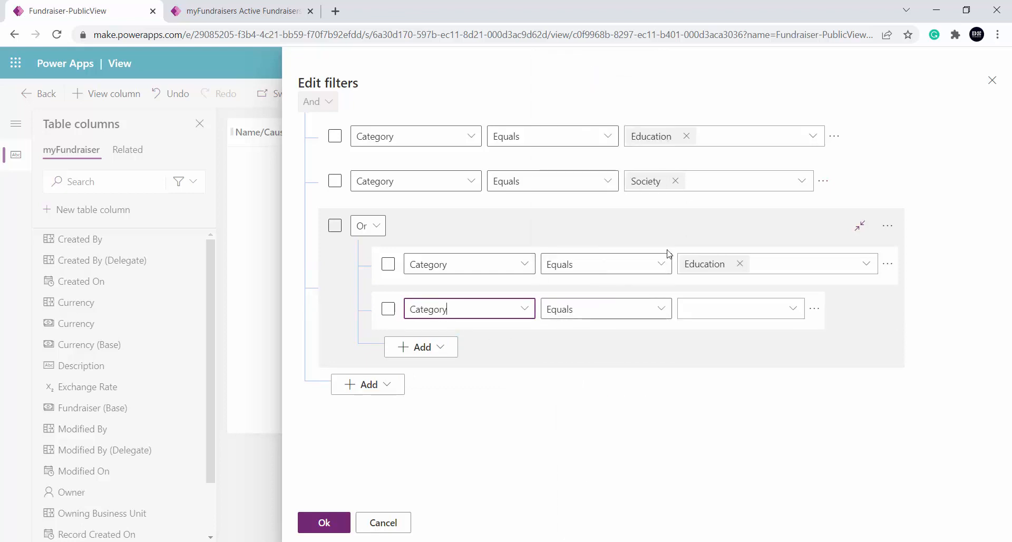
click(799, 310)
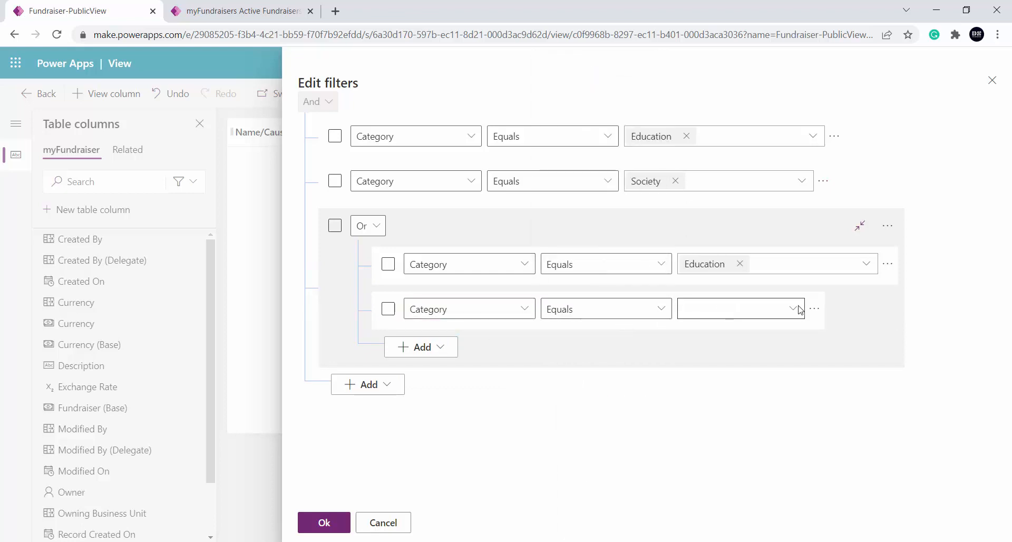
click(729, 397)
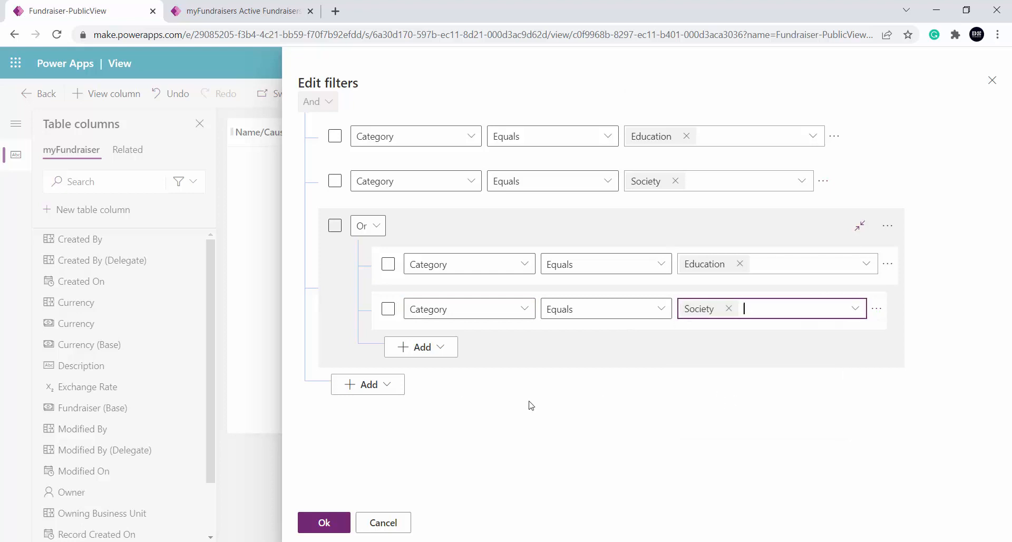
Delete the standalone Education and Society category rows outside the Or group and apply the filters
click(834, 137)
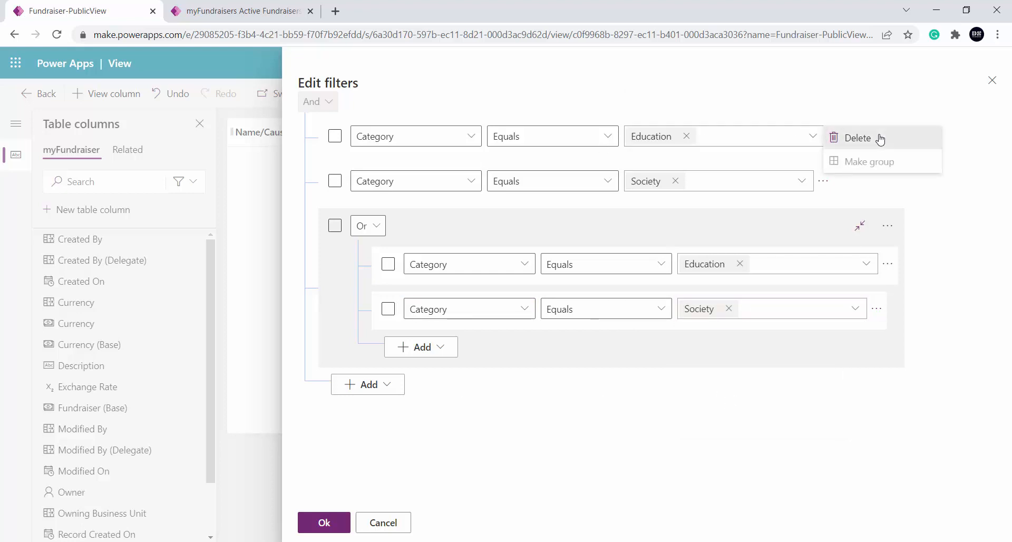
click(880, 139)
click(823, 136)
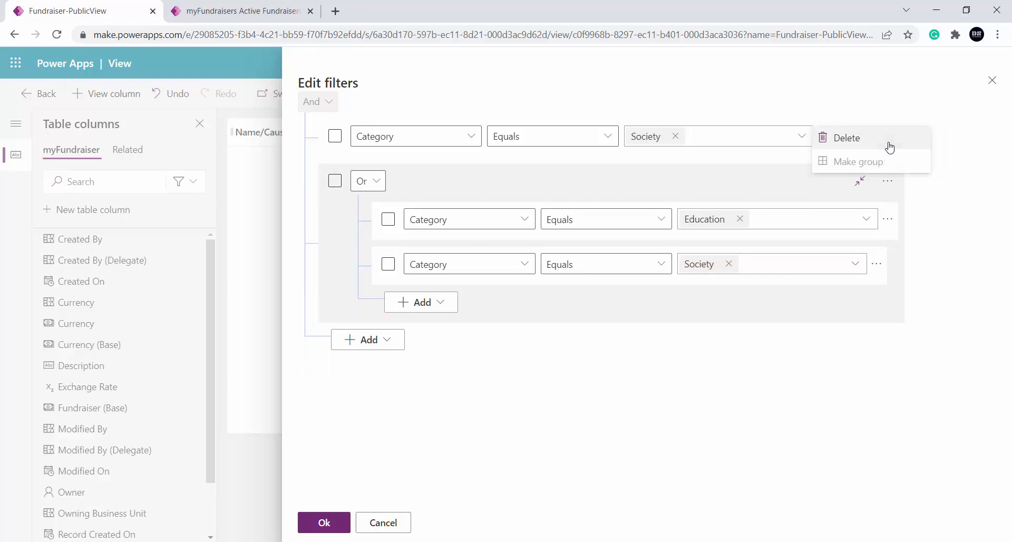
click(889, 147)
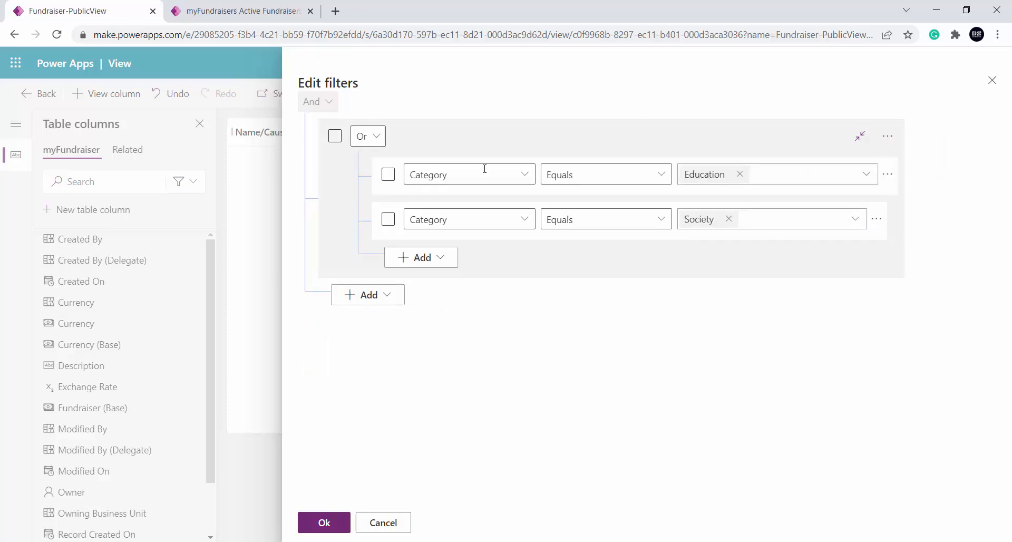
click(326, 525)
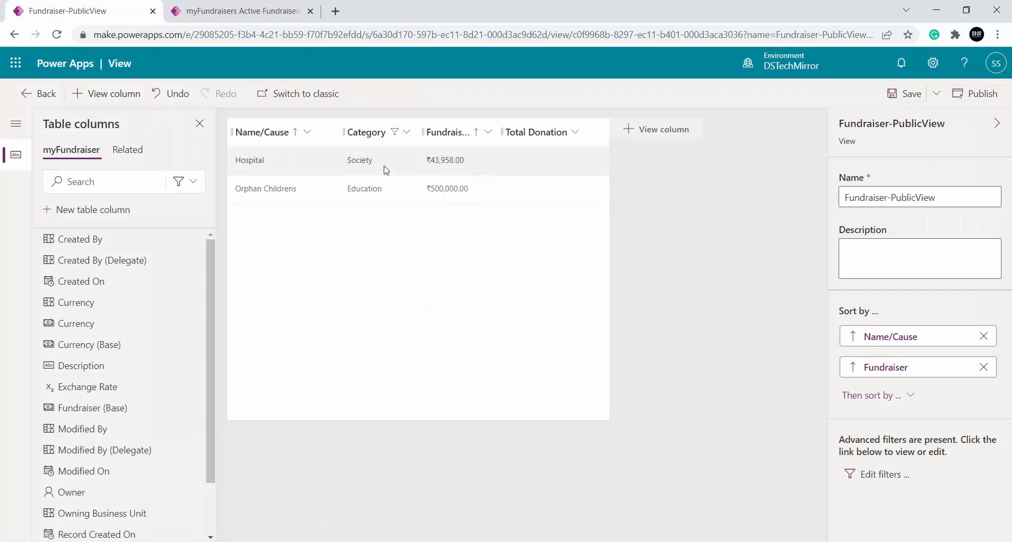
Add an empty And group and an empty related-table block below the Or group in the view's filters
click(885, 475)
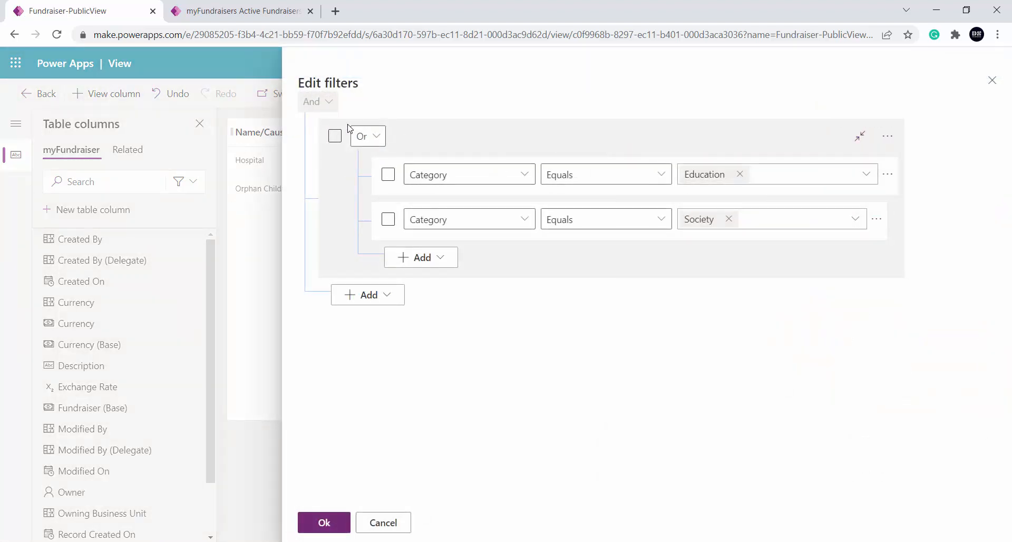
click(387, 296)
click(391, 347)
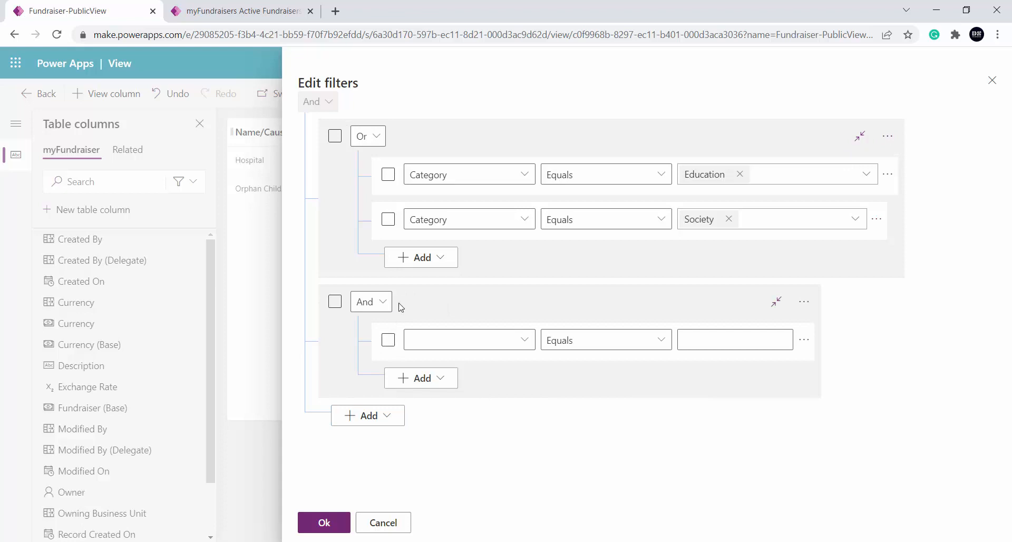
click(383, 301)
click(383, 301)
click(390, 416)
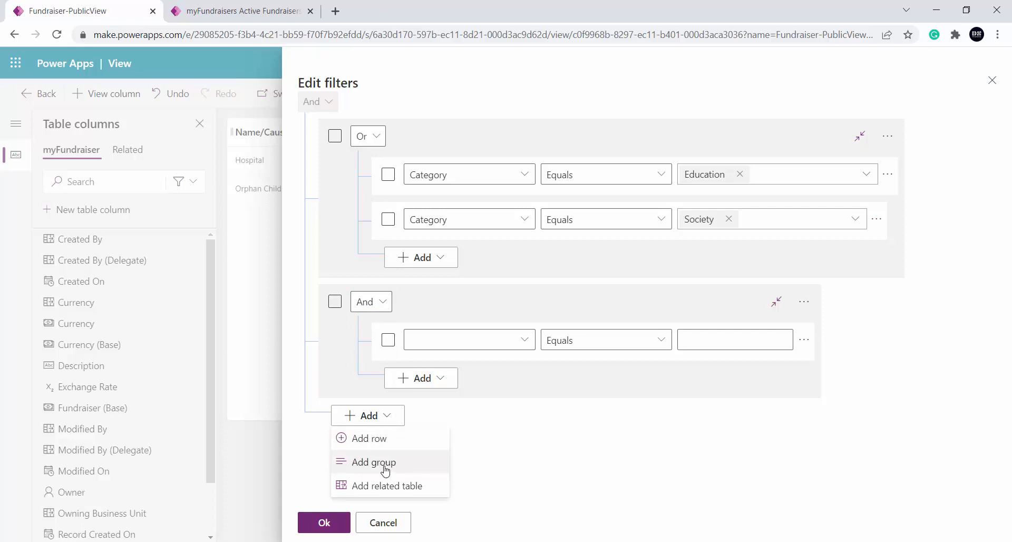
click(396, 490)
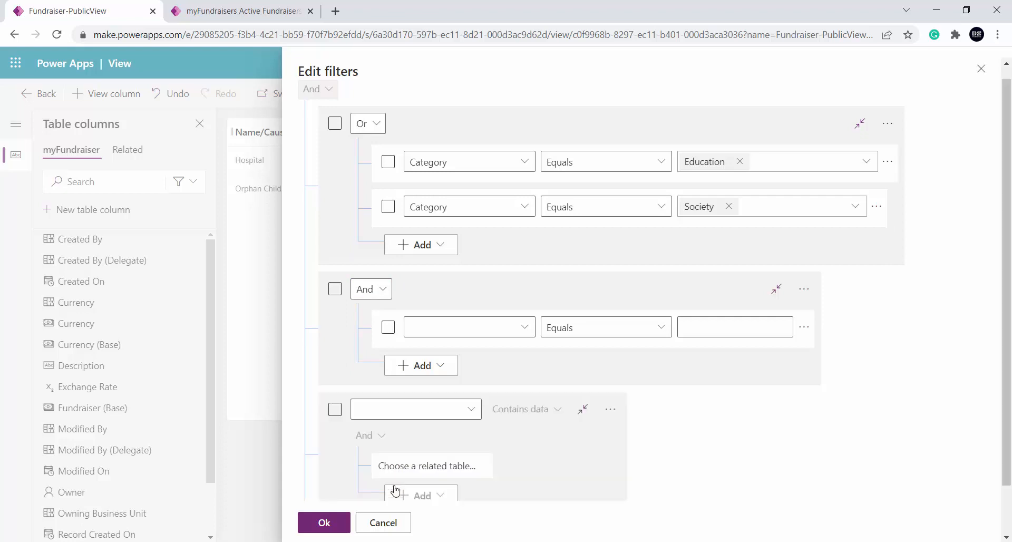
Delete the empty And group and the empty related-table block from the filters
scroll(504, 453, down, 1)
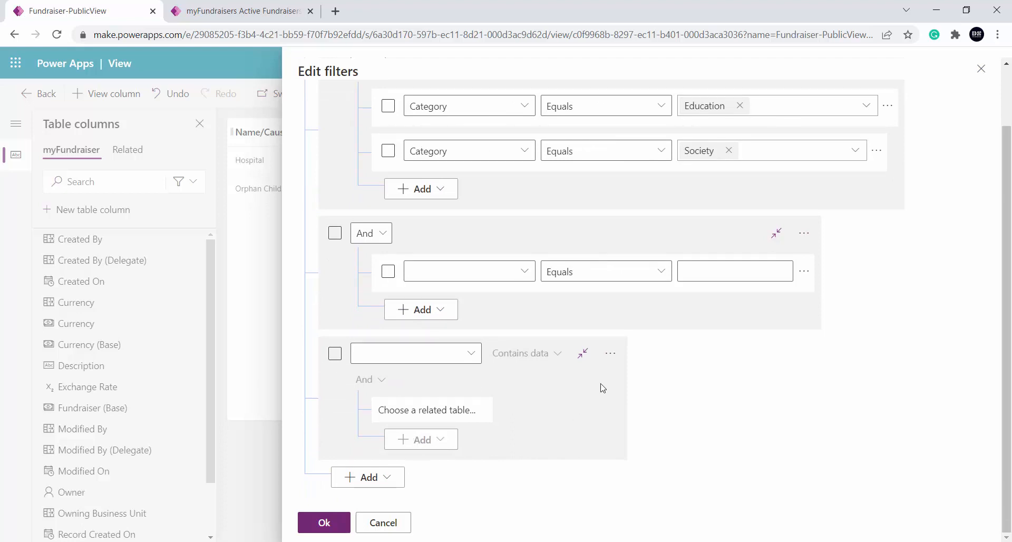
scroll(658, 420, up, 1)
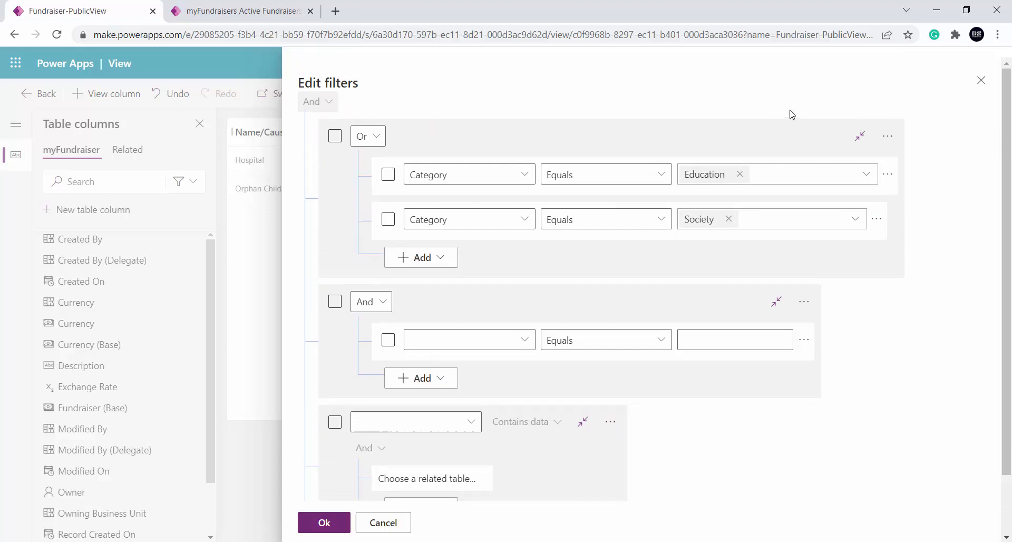
click(810, 302)
click(842, 304)
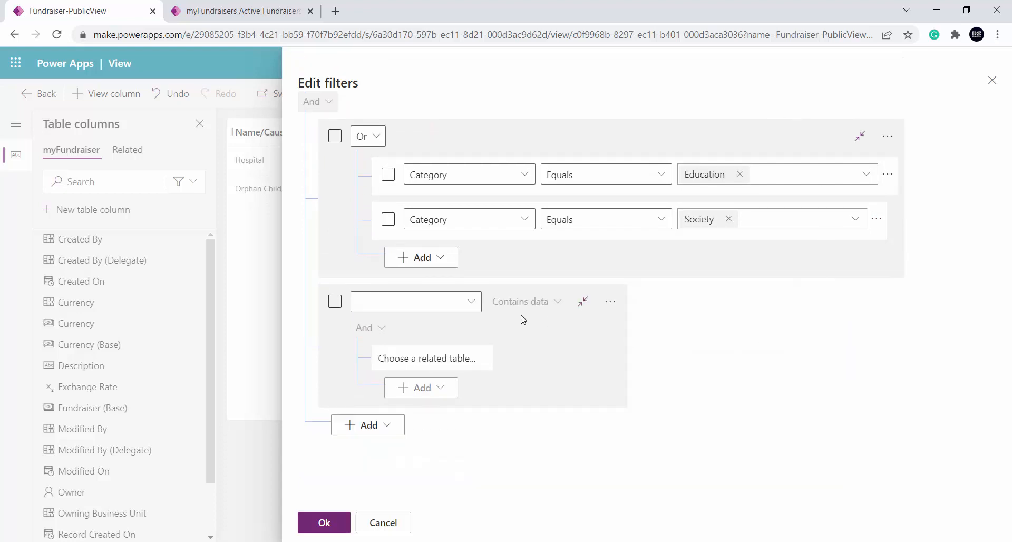
click(614, 308)
click(682, 314)
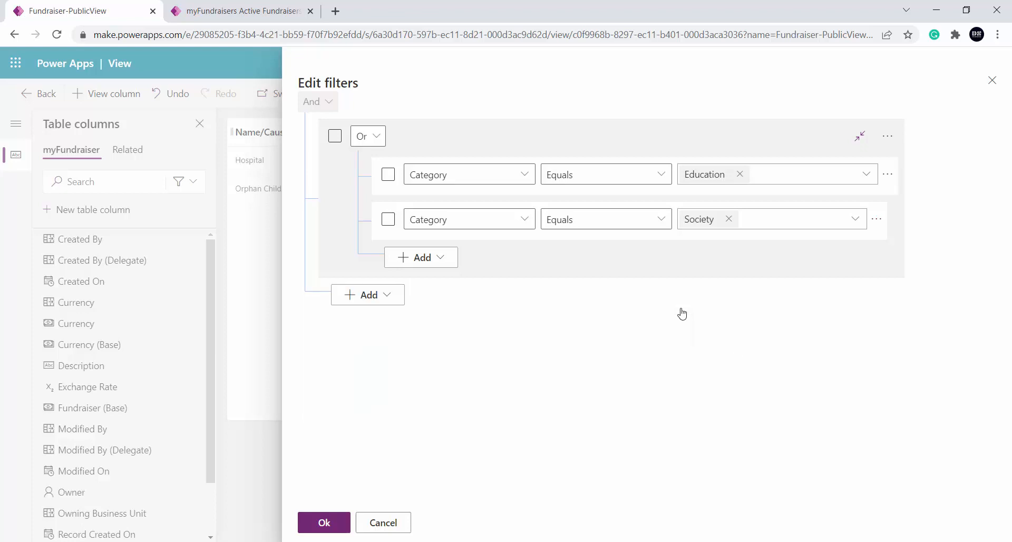
Add a related-table filter block for myDonation (Fundraiser(Lookup created from fundraiser table)) and look through the columns available for its condition
click(386, 295)
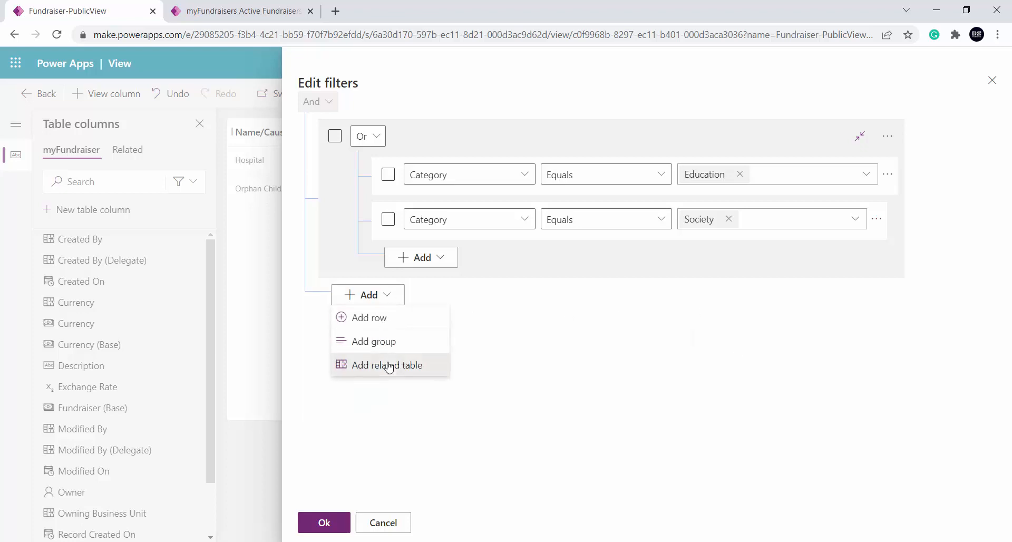
click(388, 363)
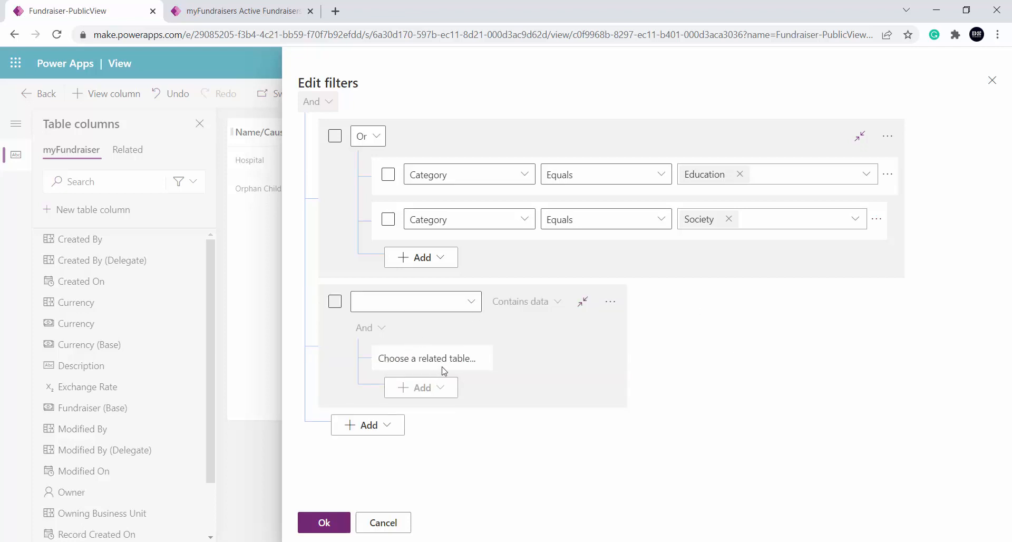
click(469, 301)
click(850, 440)
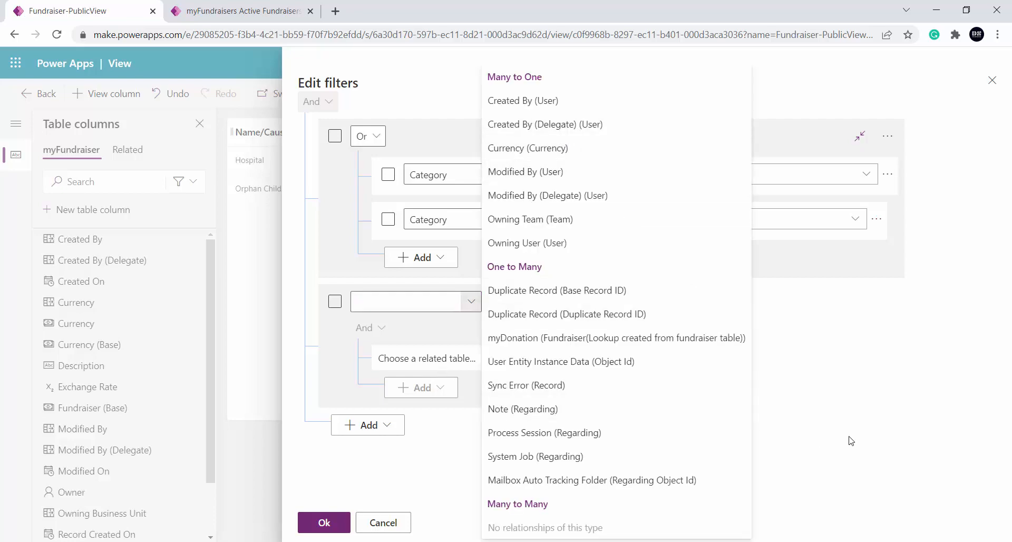
click(466, 301)
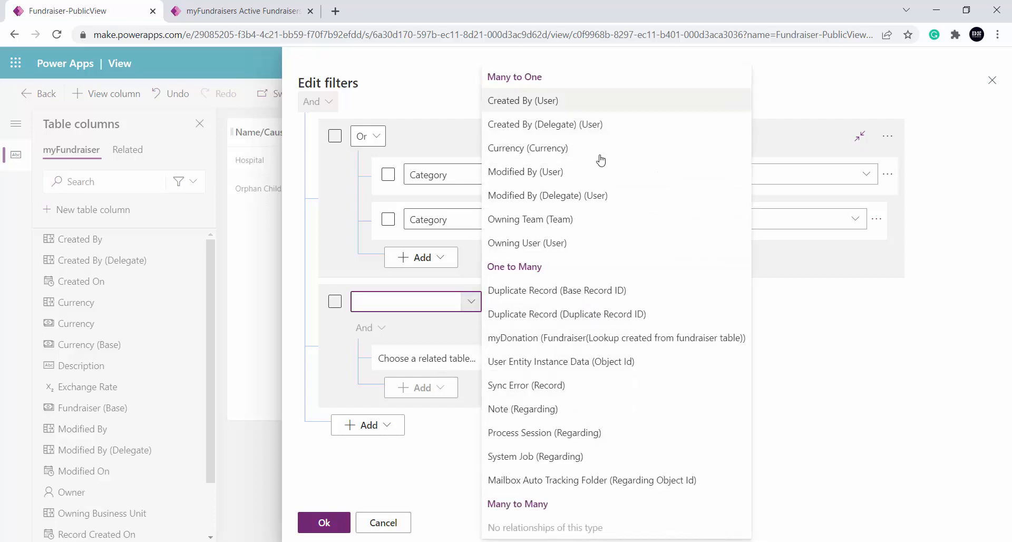
click(563, 340)
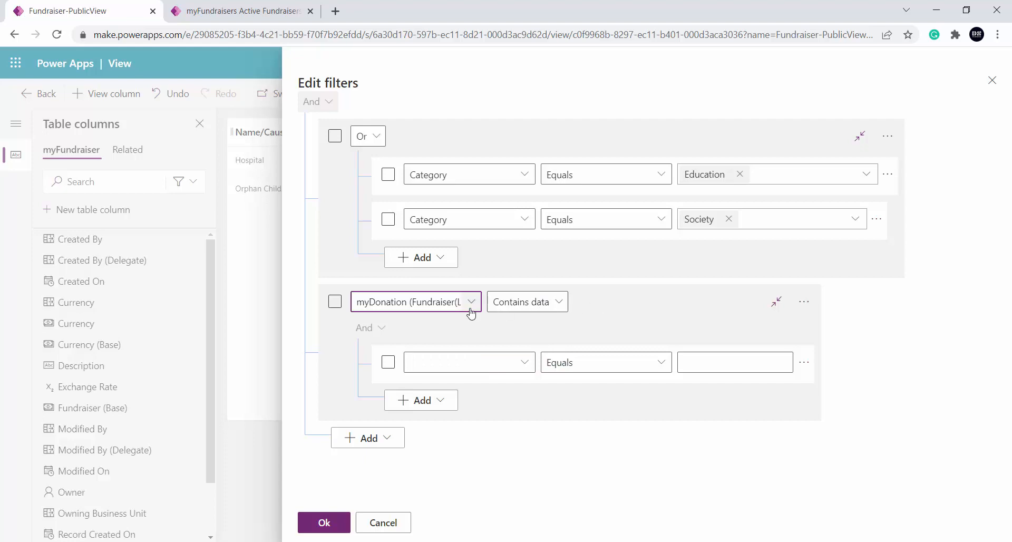
click(526, 363)
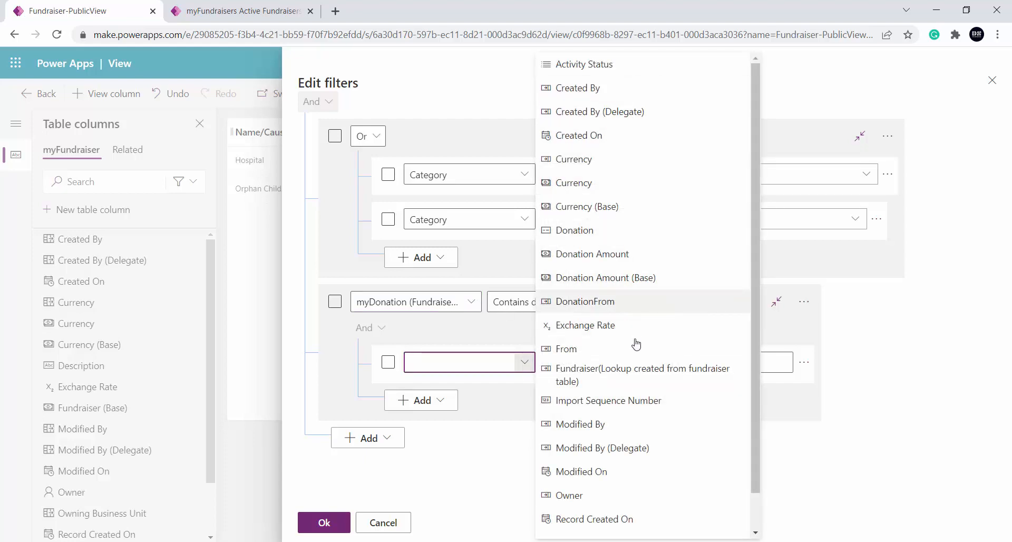
click(637, 387)
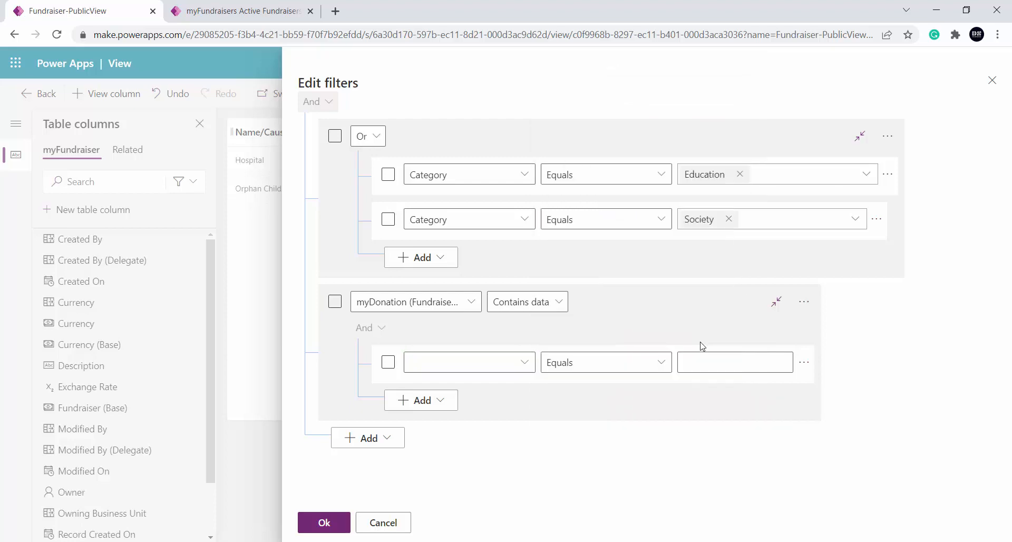
Remove the myDonation block and the Or group from the view's filters, apply the change and save the view
click(805, 304)
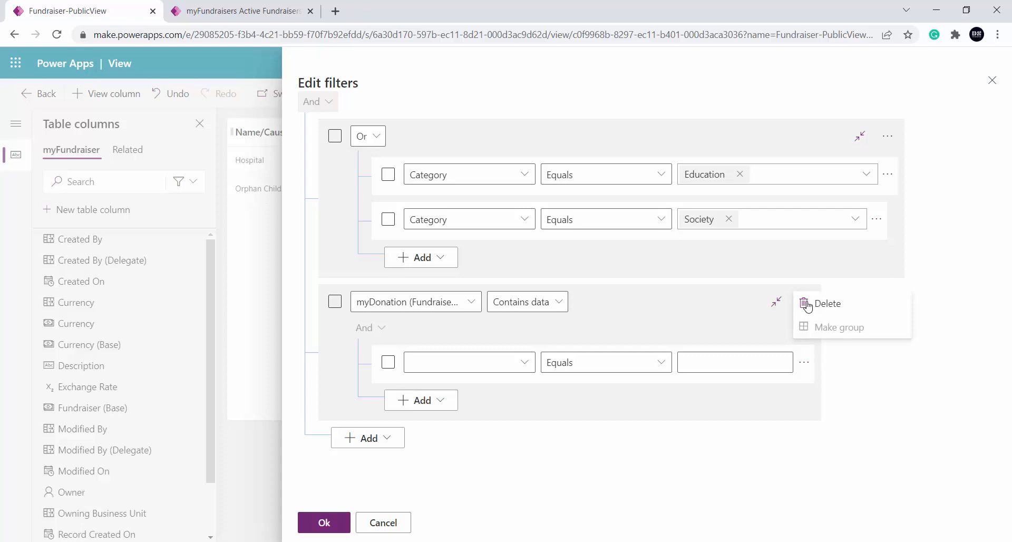
click(837, 304)
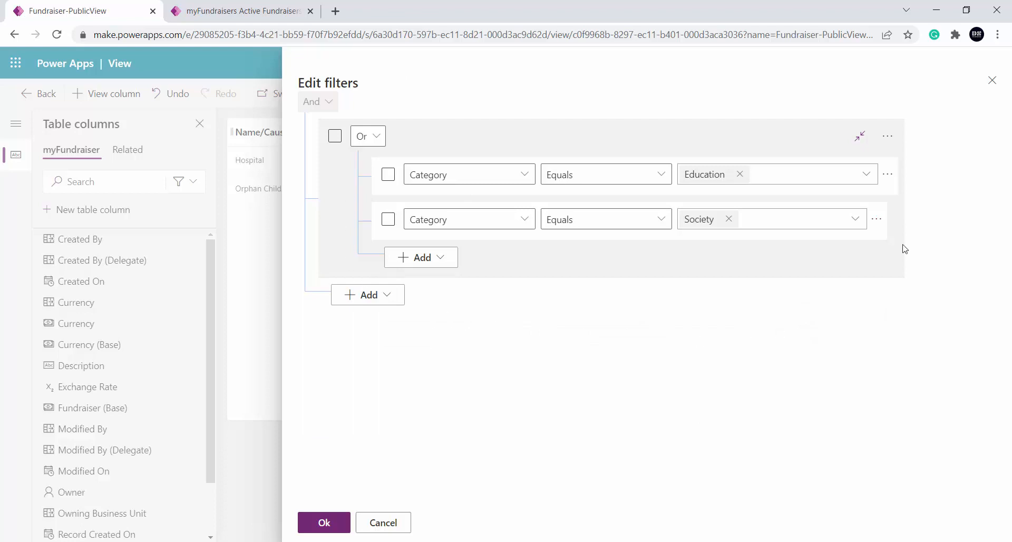
click(890, 137)
click(943, 138)
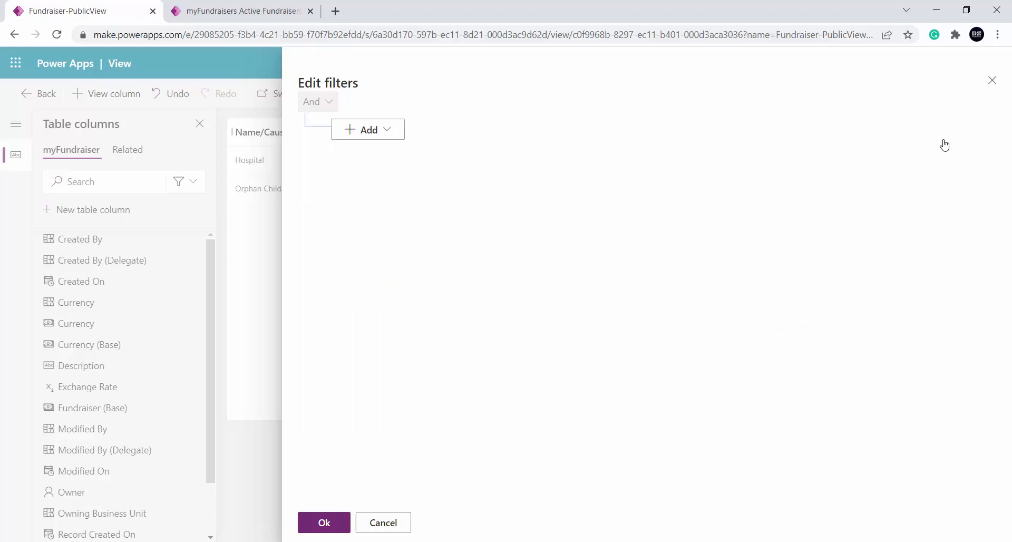
click(349, 530)
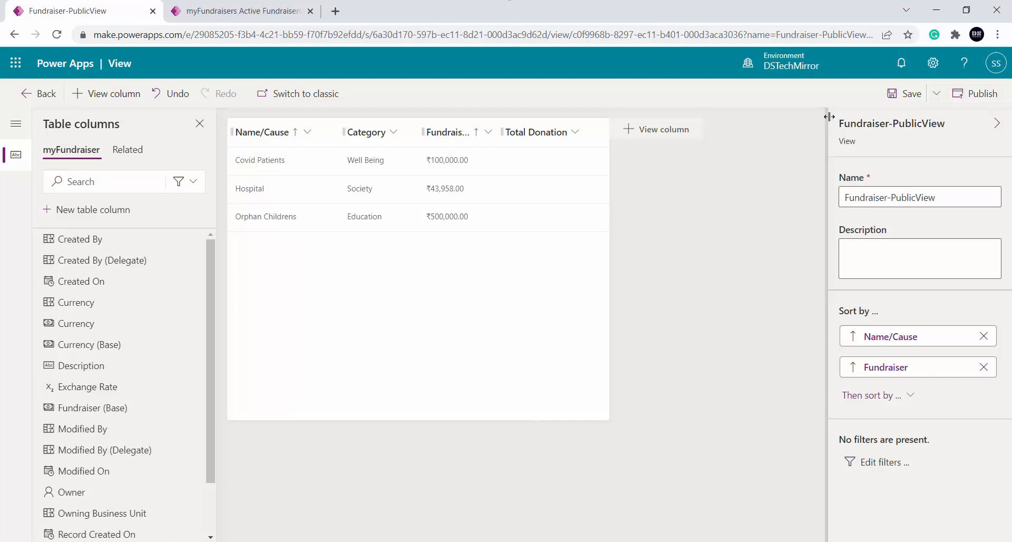
click(897, 99)
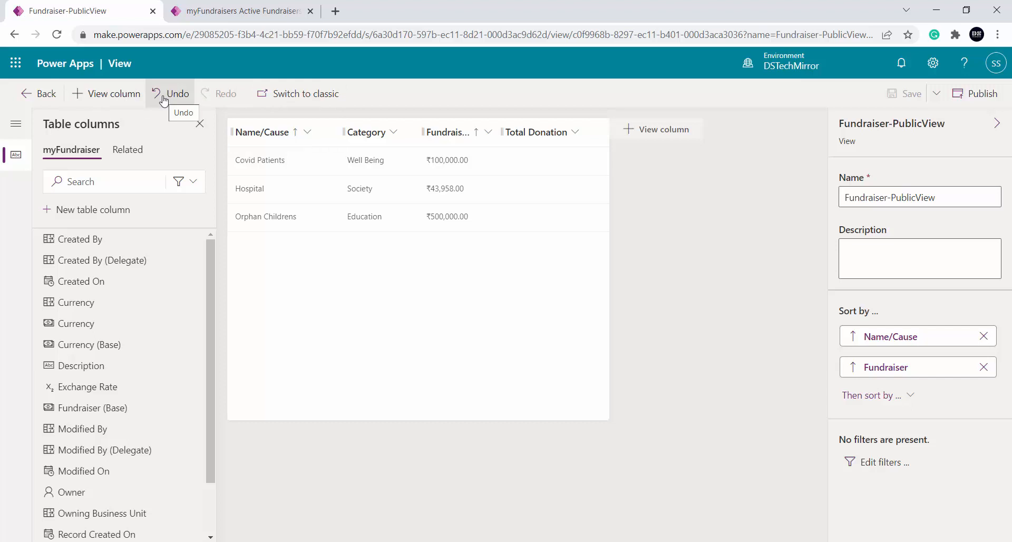
Publish the Fundraiser-PublicView view and return to the myFundraiser table's list of views
click(965, 95)
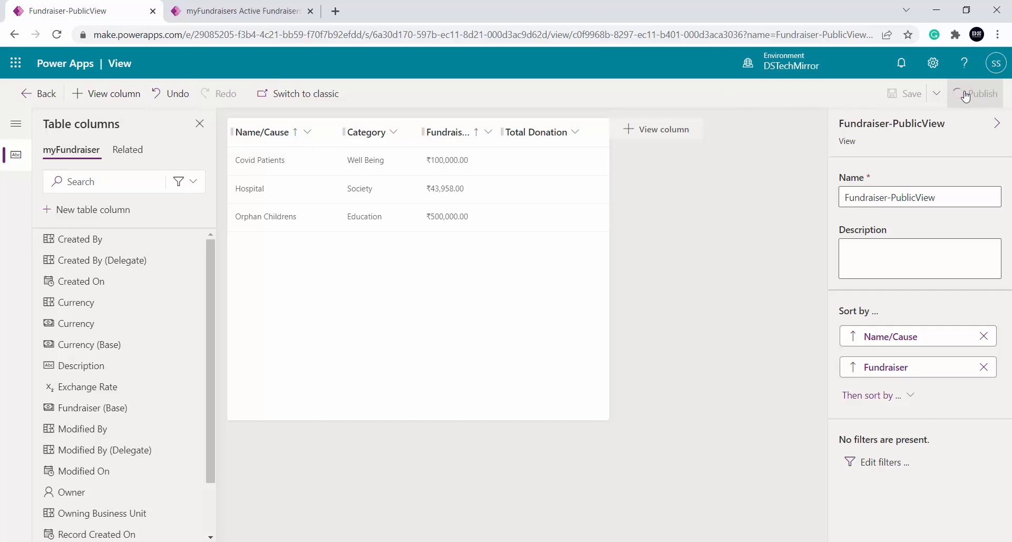
click(37, 94)
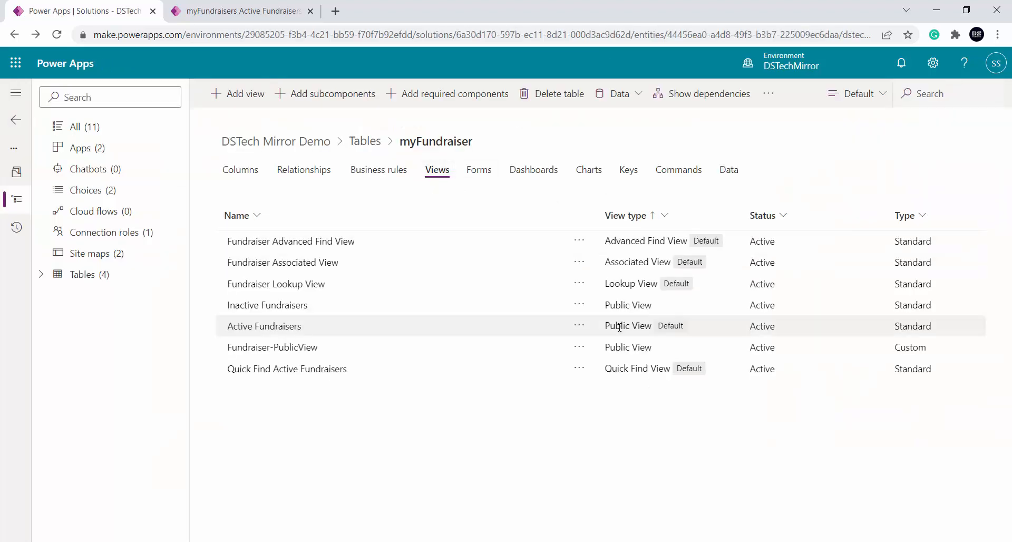
Look at the actions available for Fundraiser-PublicView in the table's list of views
click(348, 349)
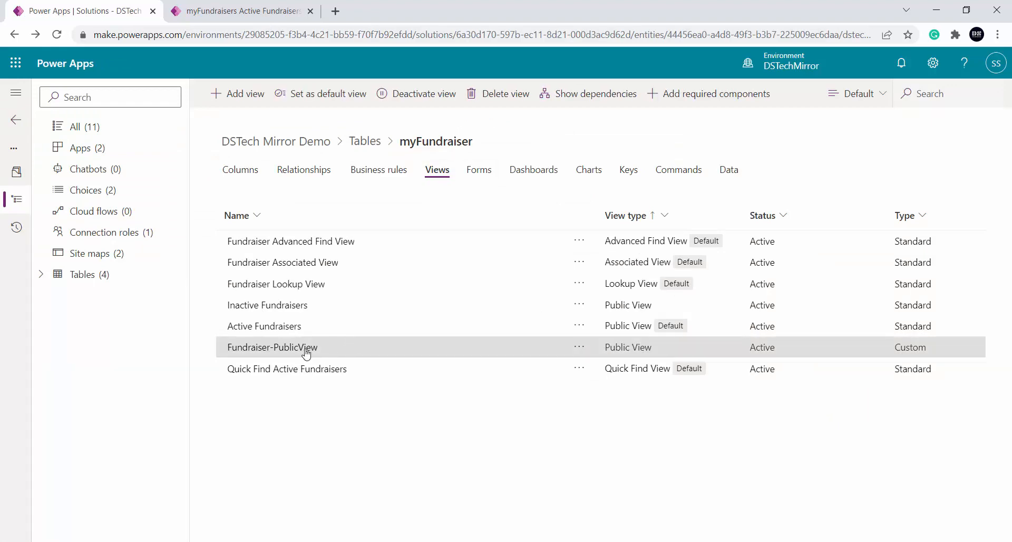
click(579, 346)
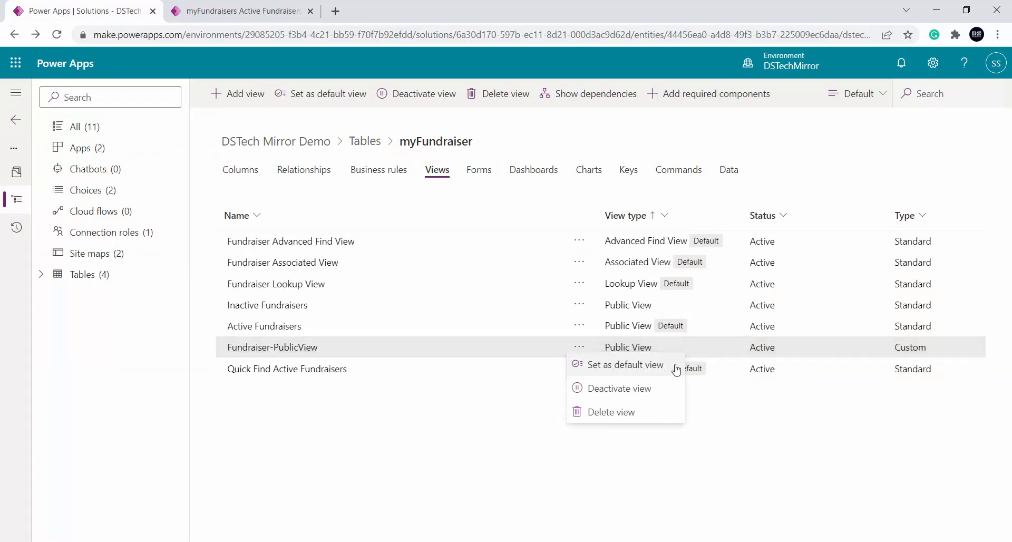
click(417, 439)
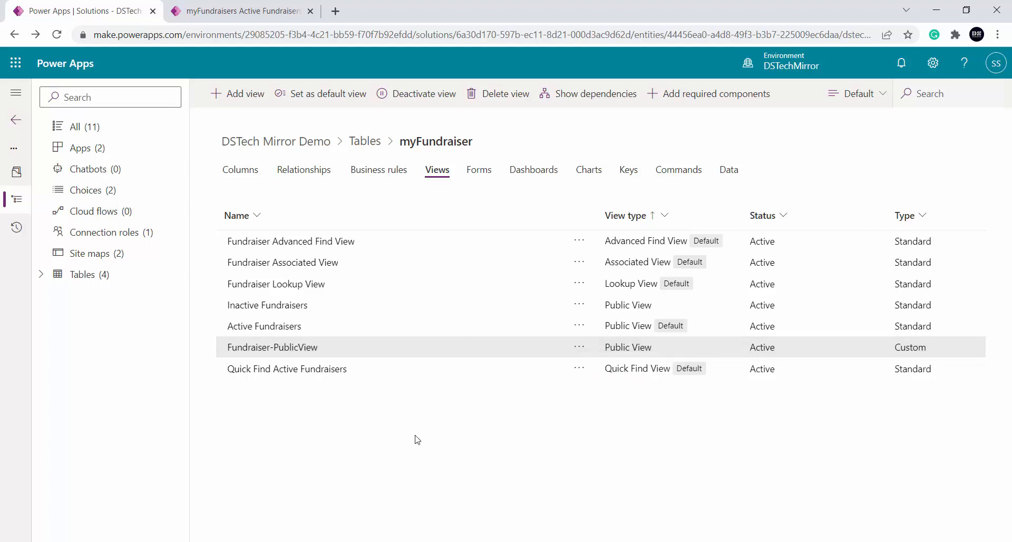
Show the solution's apps, switch to the running DSTech_My_FundraiserApp and check which view myFundraisers uses
click(117, 153)
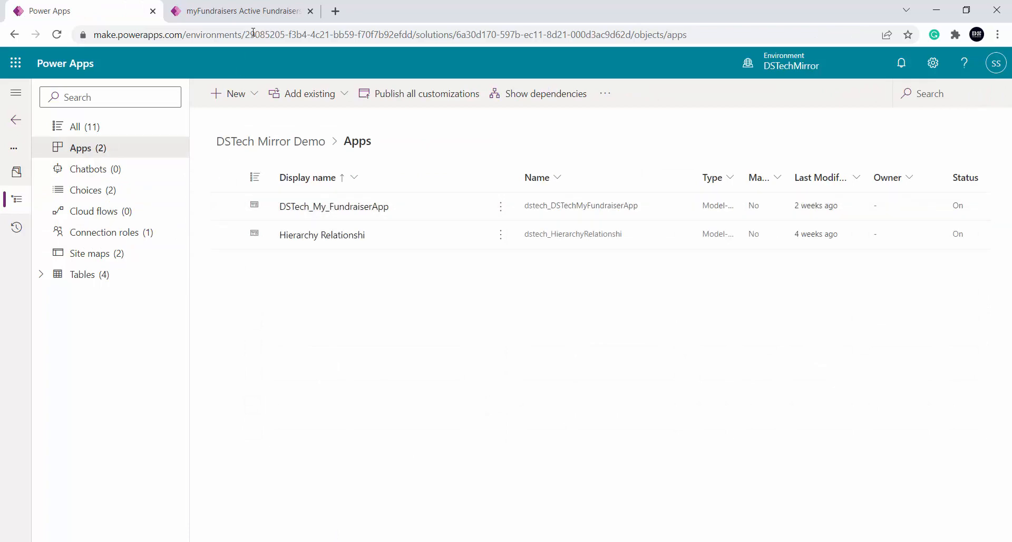
click(275, 11)
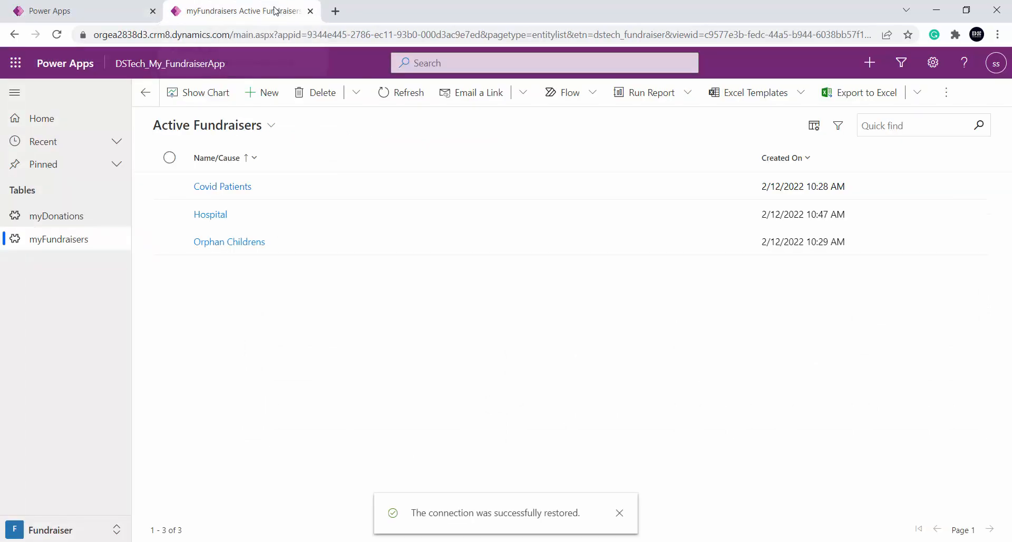
click(69, 238)
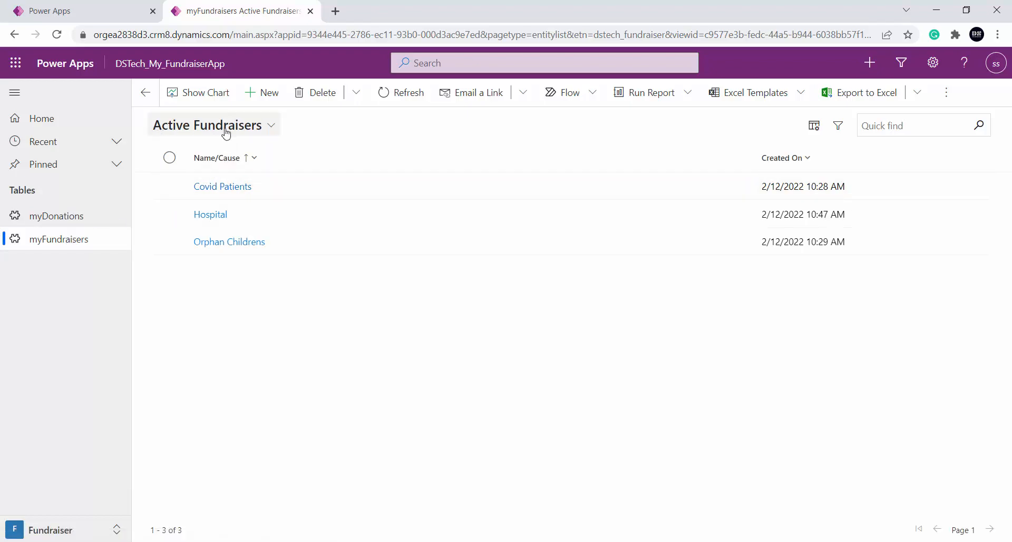
Return to the solution, open the myFundraiser table's views and set Fundraiser-PublicView as the default view
click(76, 8)
click(45, 275)
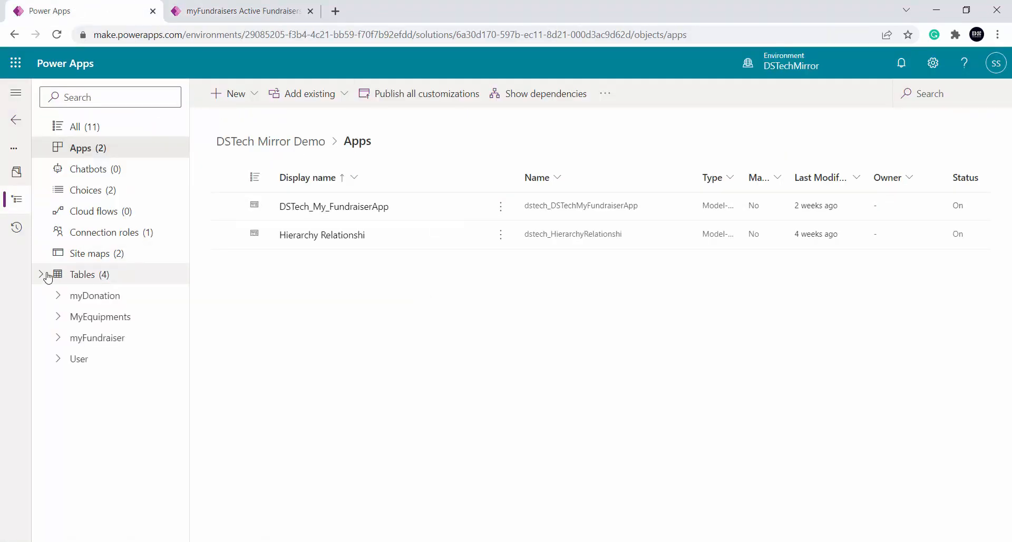
click(92, 339)
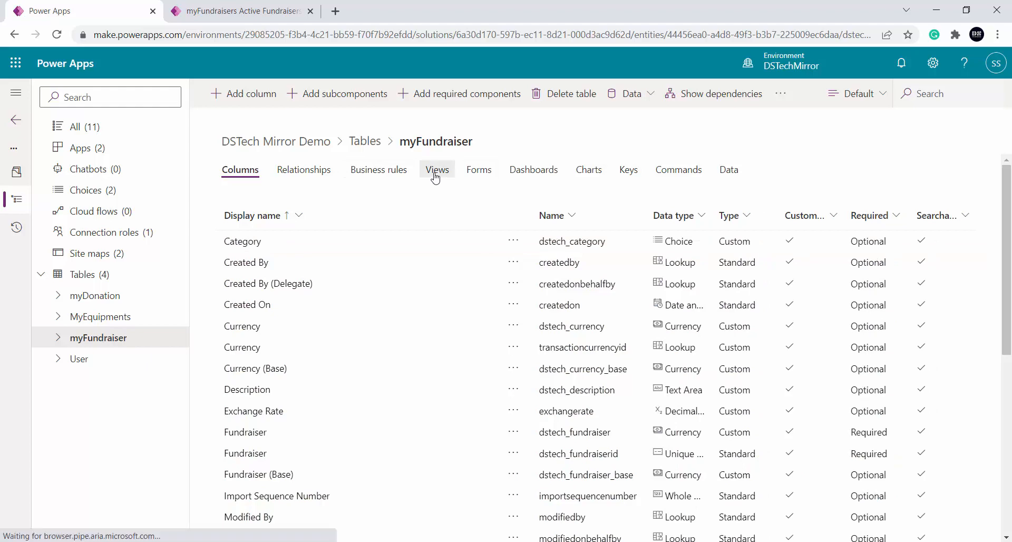
click(437, 171)
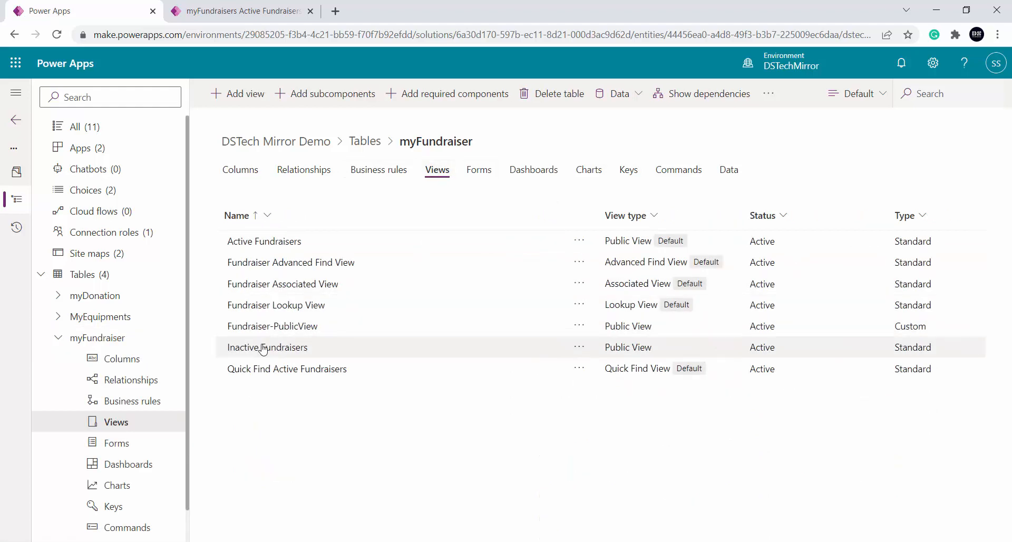
click(579, 325)
click(647, 344)
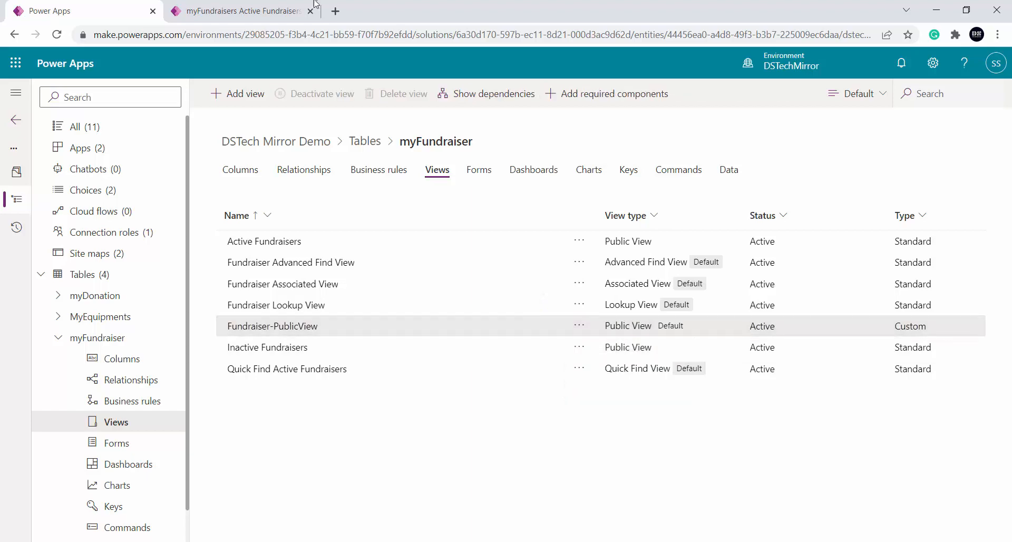
Switch to the running fundraiser app and reload the myFundraisers page to check its default view
click(247, 5)
click(386, 35)
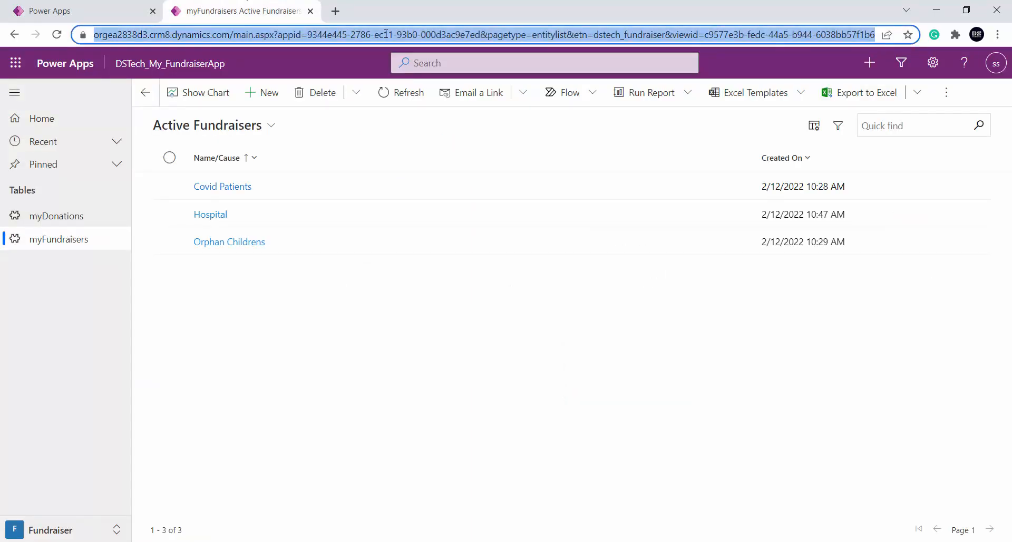
key(Return)
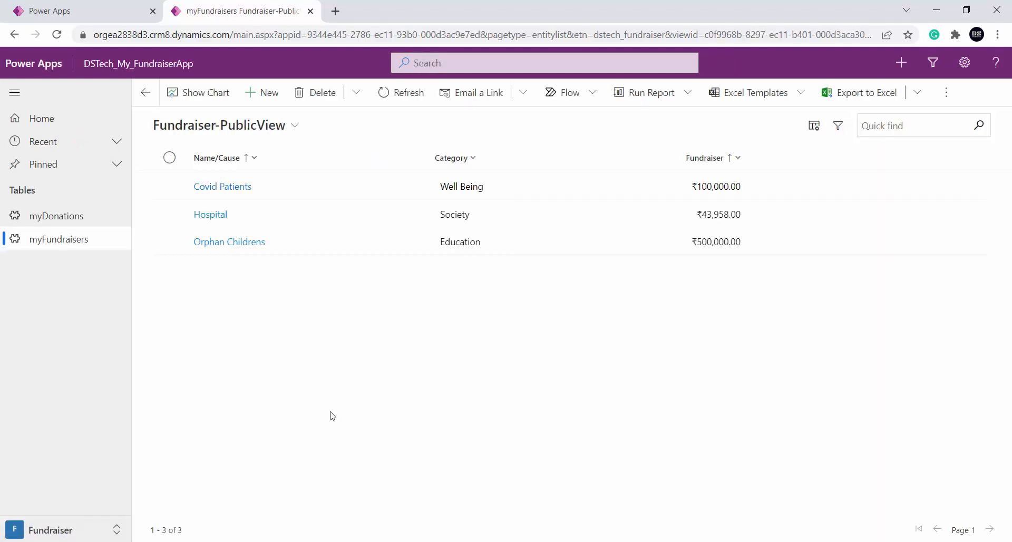
Close the running app, play DSTech_My_FundraiserApp again from the solution and look through the views available for myFundraisers
key(ctrl+w)
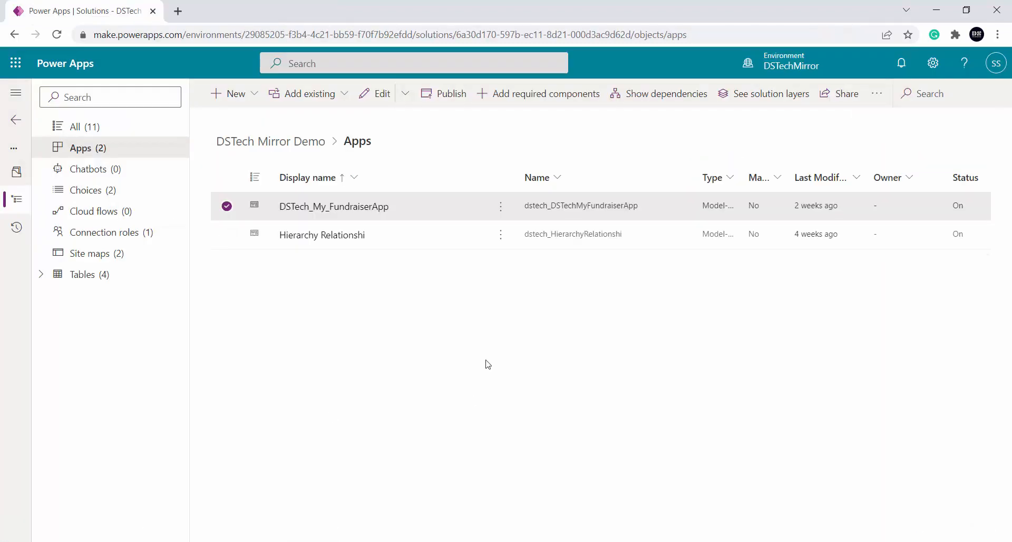
click(500, 206)
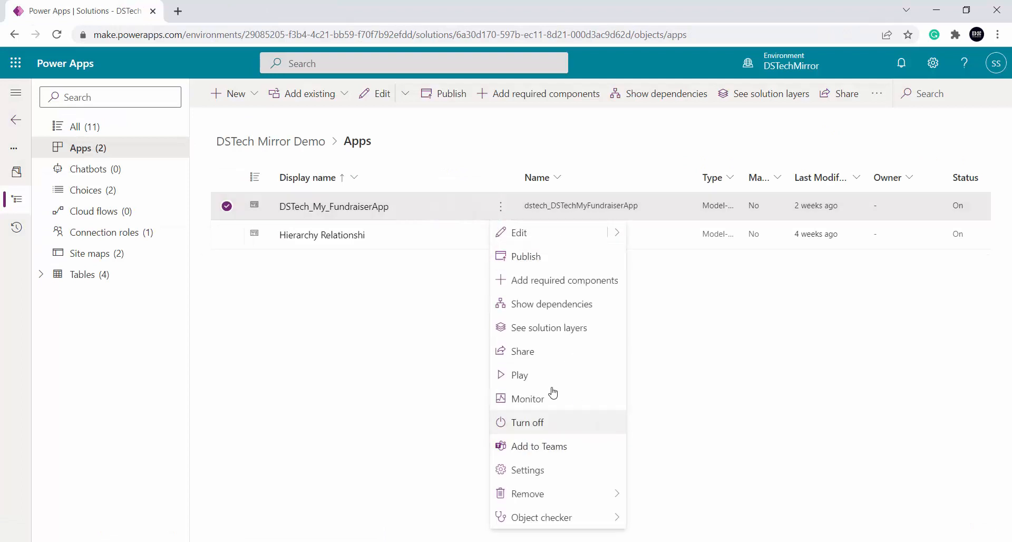
click(554, 375)
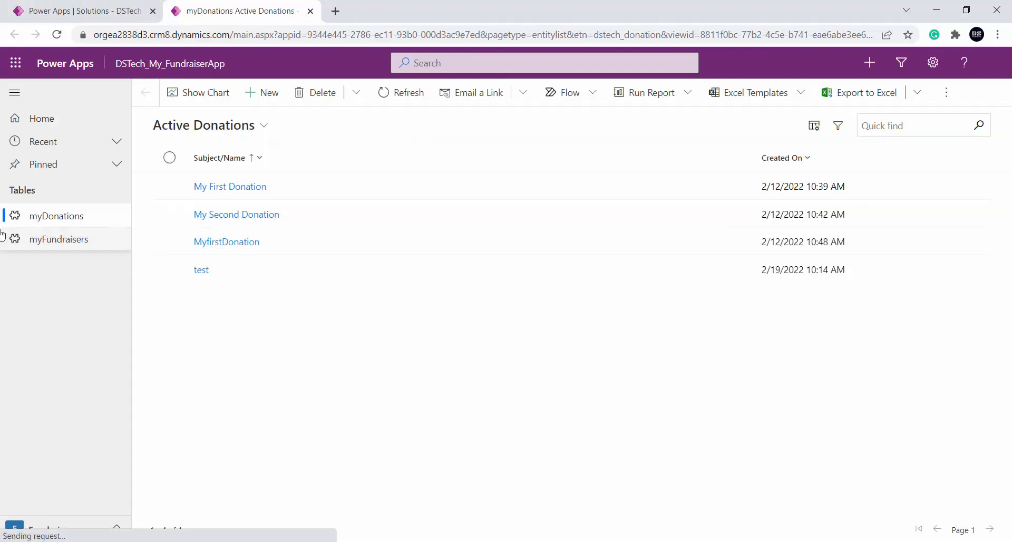
click(66, 242)
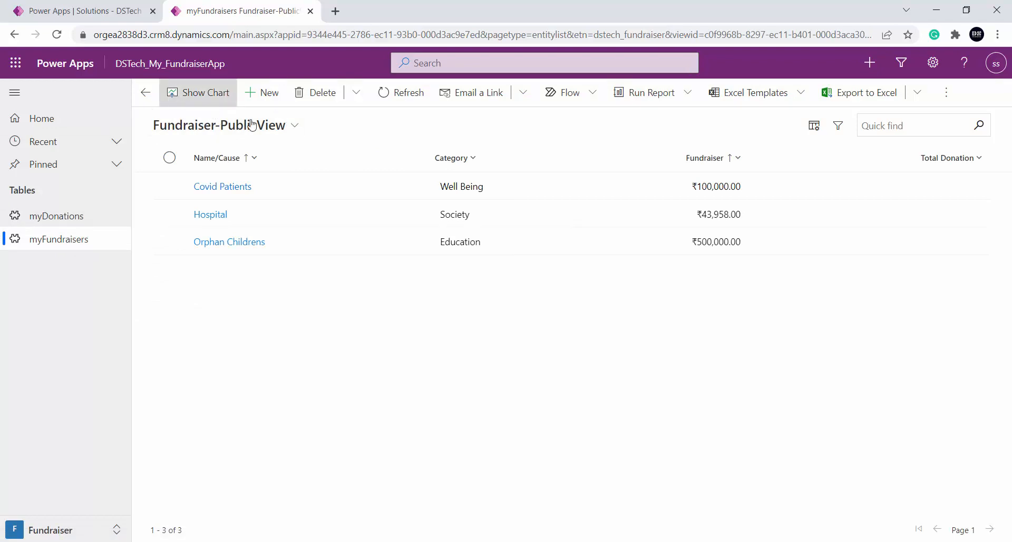
click(293, 127)
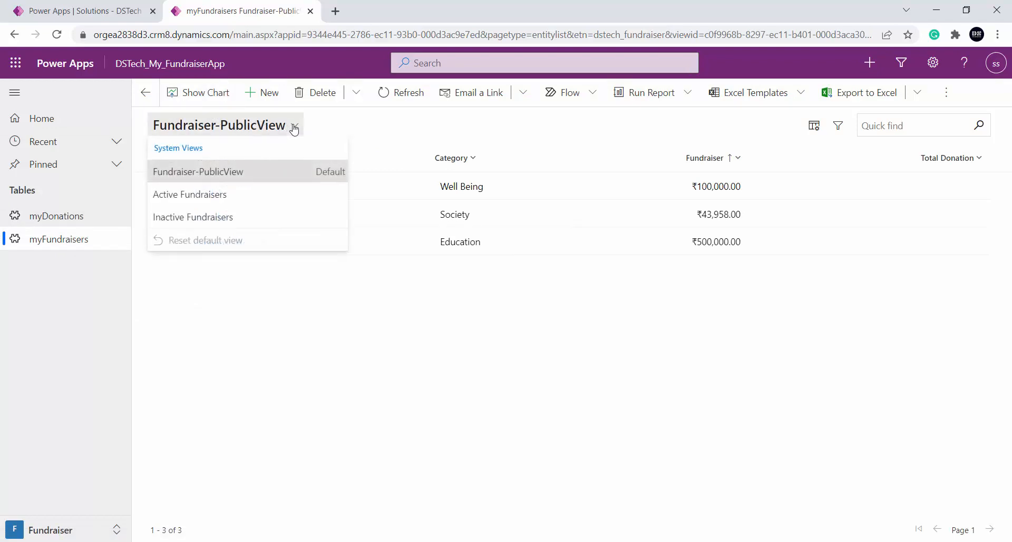
click(381, 130)
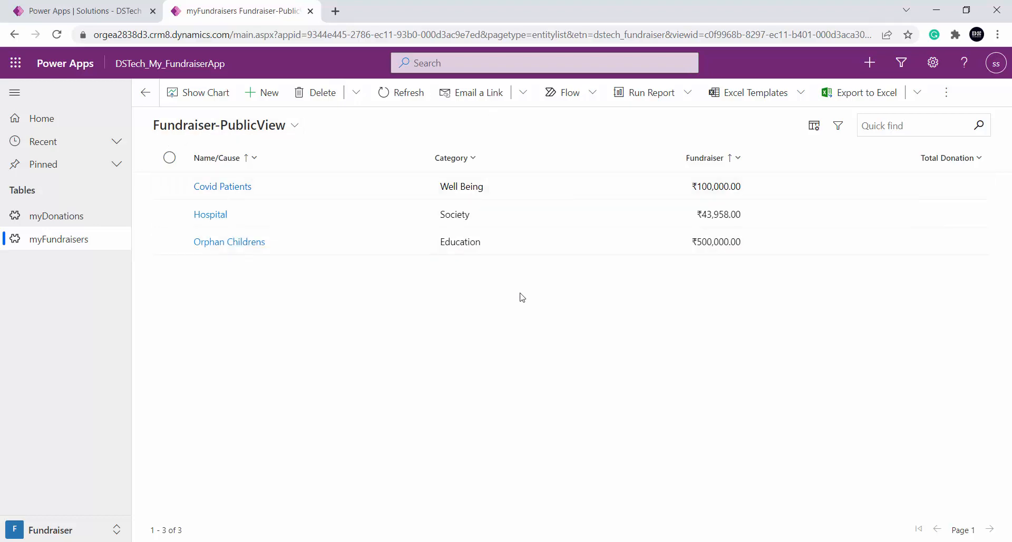
click(79, 10)
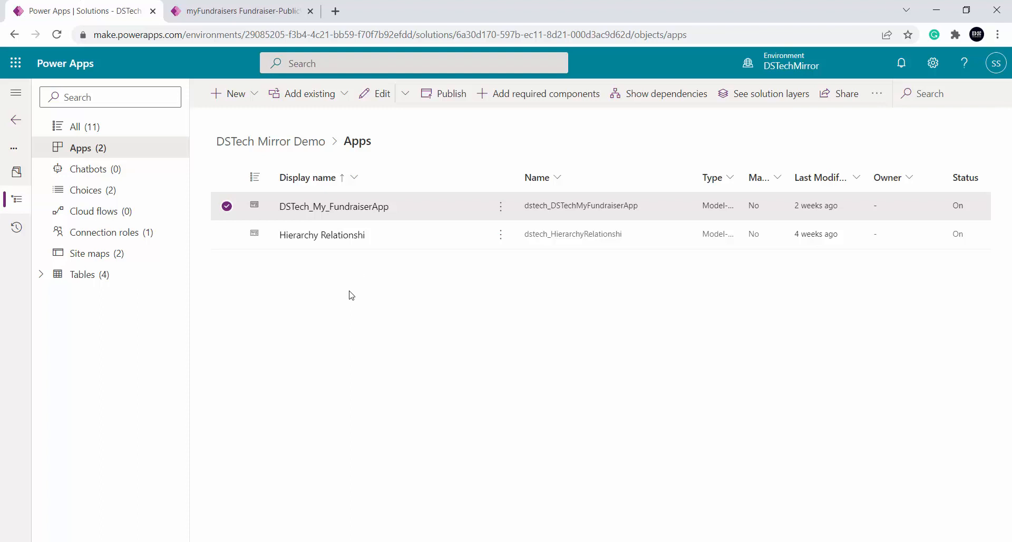
click(257, 15)
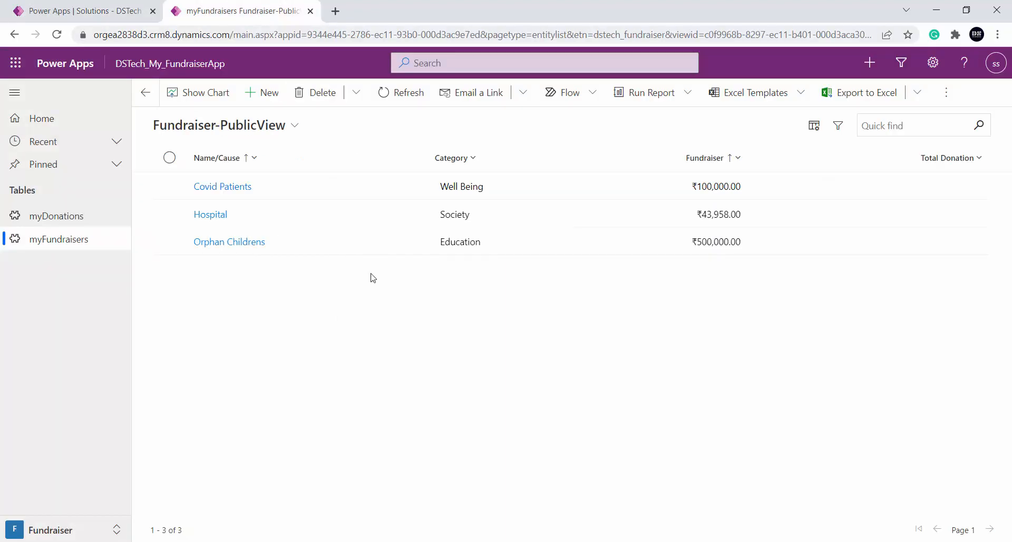
Switch to the incognito browser window with the fundraiser app and retry the server connection
click(316, 503)
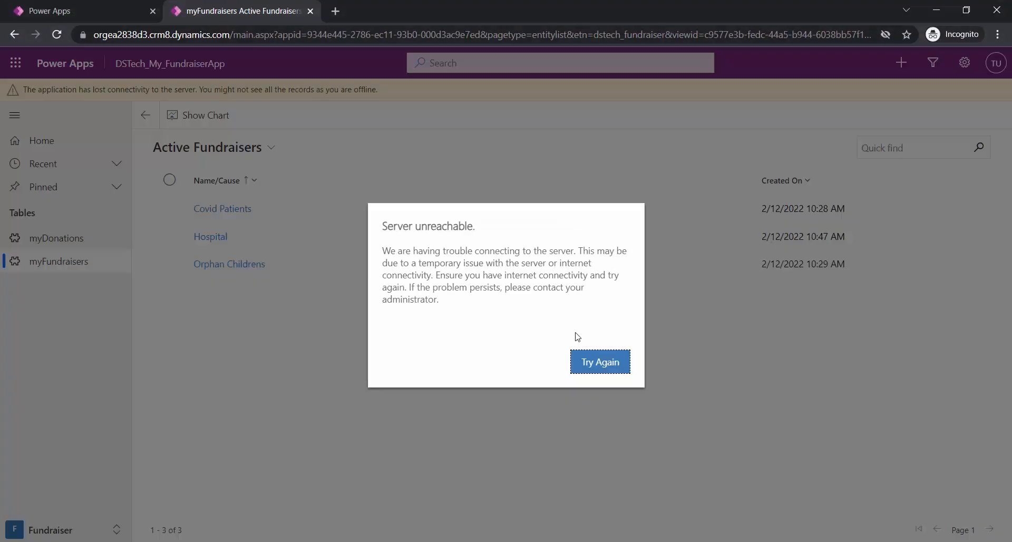
click(610, 361)
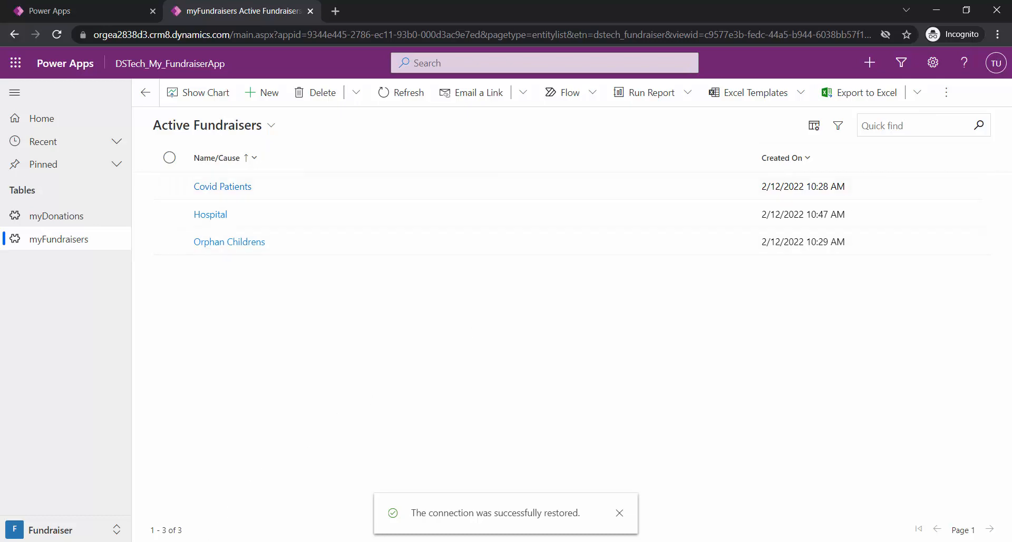
click(212, 541)
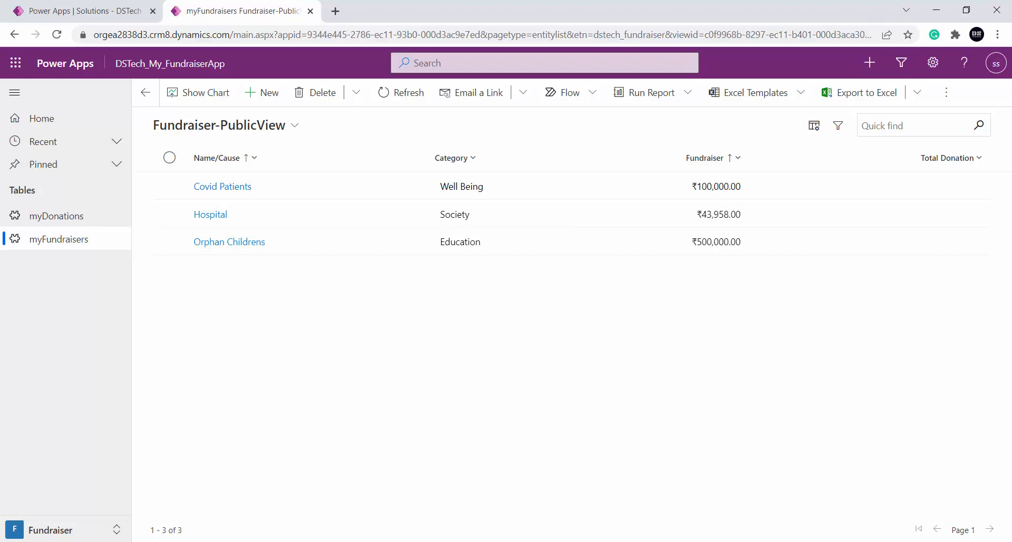
click(212, 541)
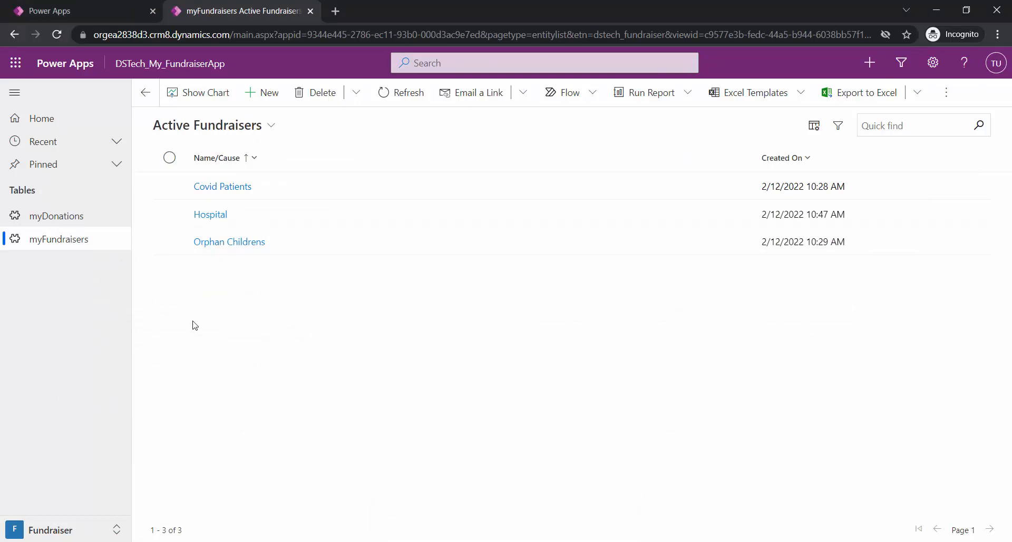
Start creating a new personal view for myFundraisers in Advanced Find from the incognito session
click(947, 96)
mouse_move(881, 153)
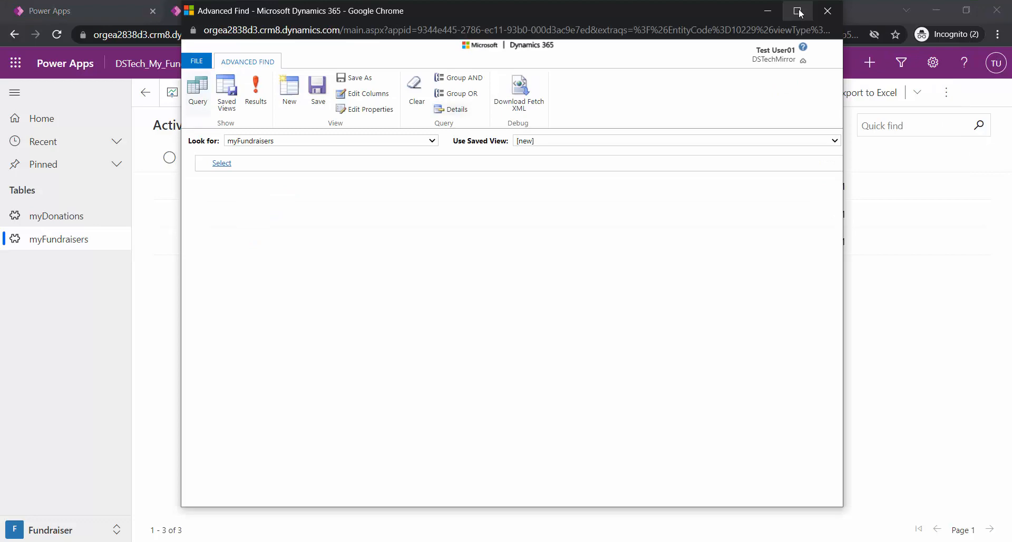
click(797, 11)
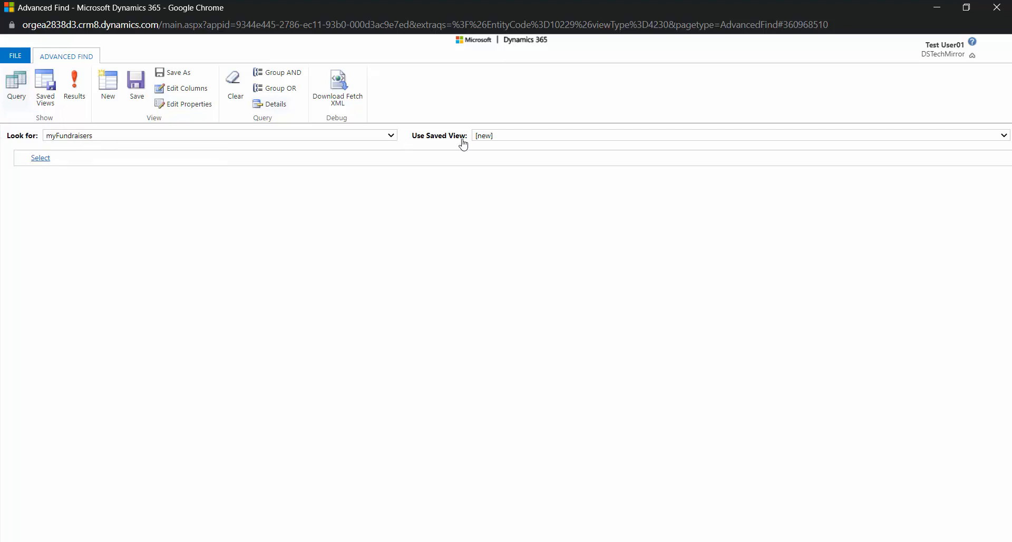
Load the Active Fundraisers saved view to inspect its criteria and reset the saved view choice to [new]
click(513, 142)
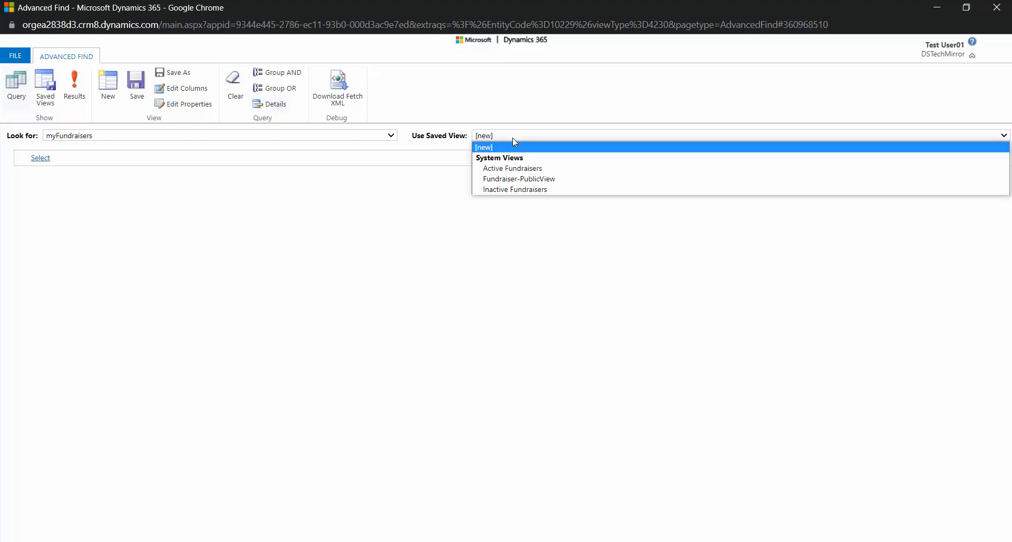
click(519, 169)
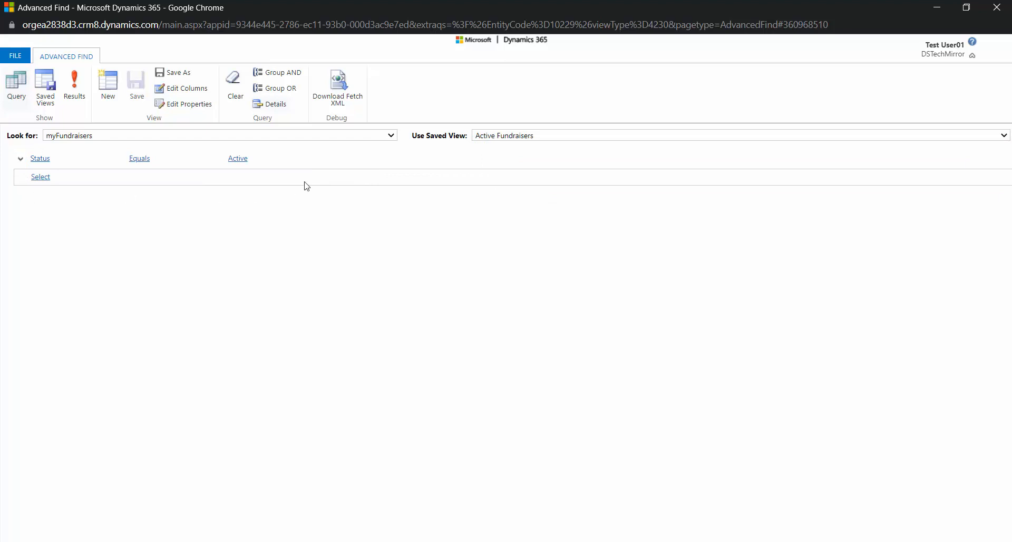
click(521, 138)
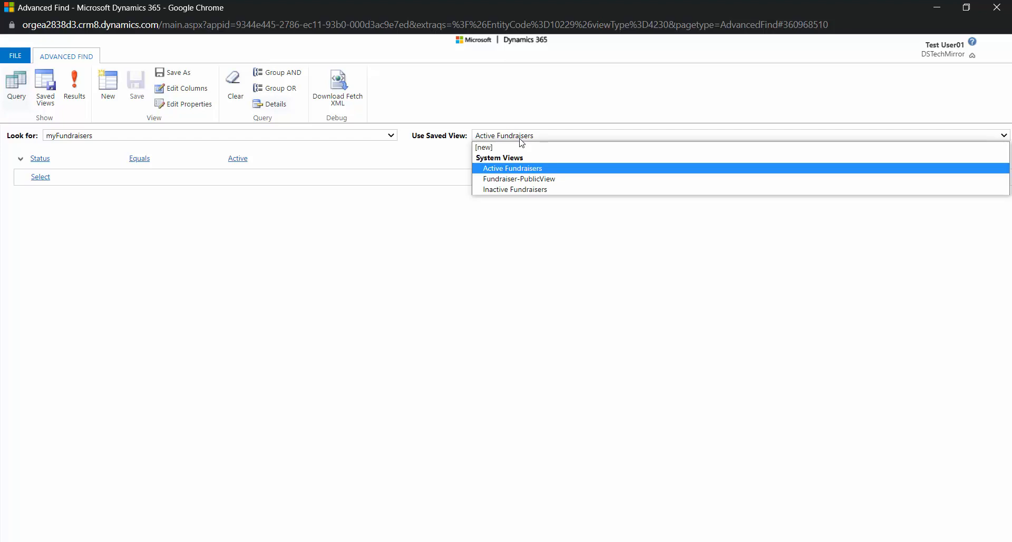
click(507, 147)
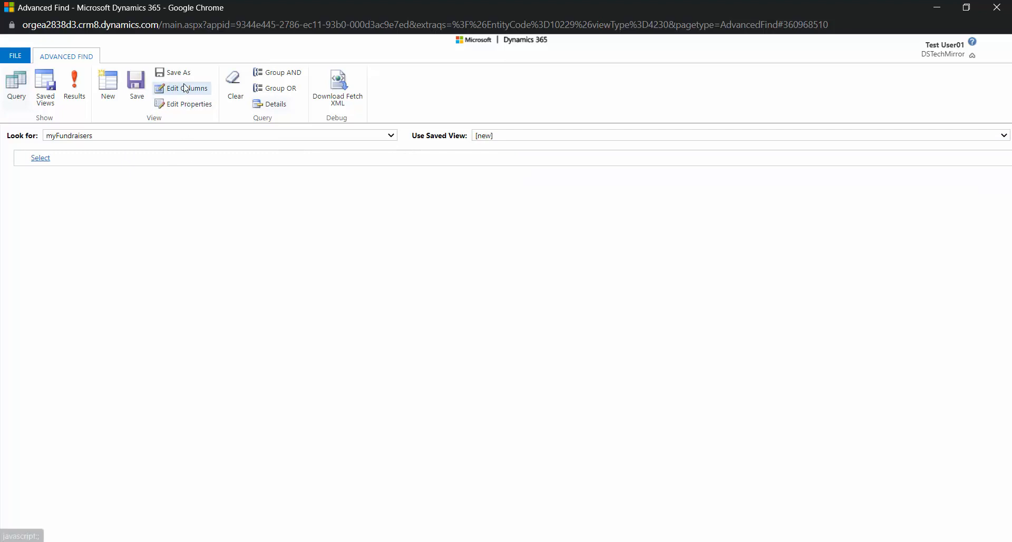
Add the Category column of myFundraiser to the new view's columns
click(201, 96)
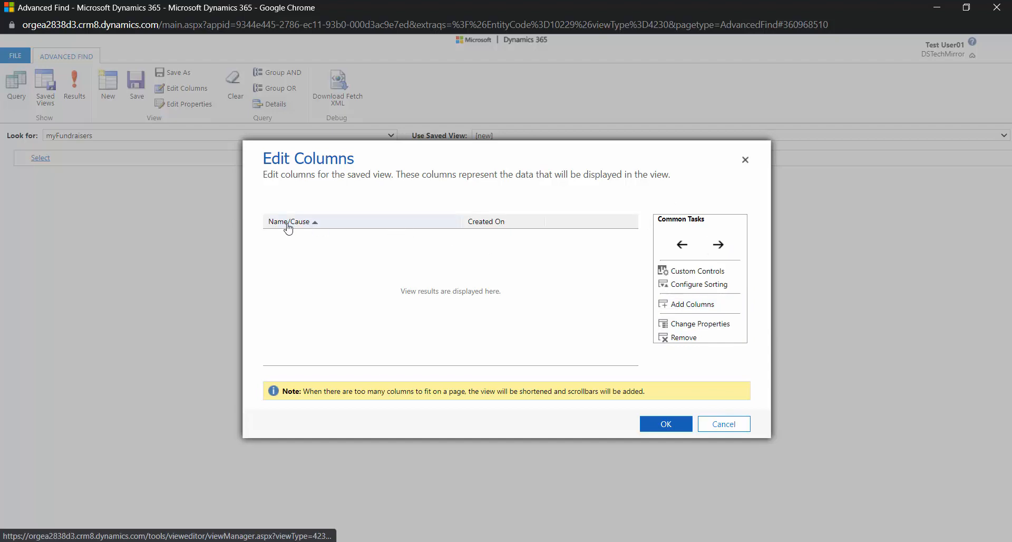
click(676, 306)
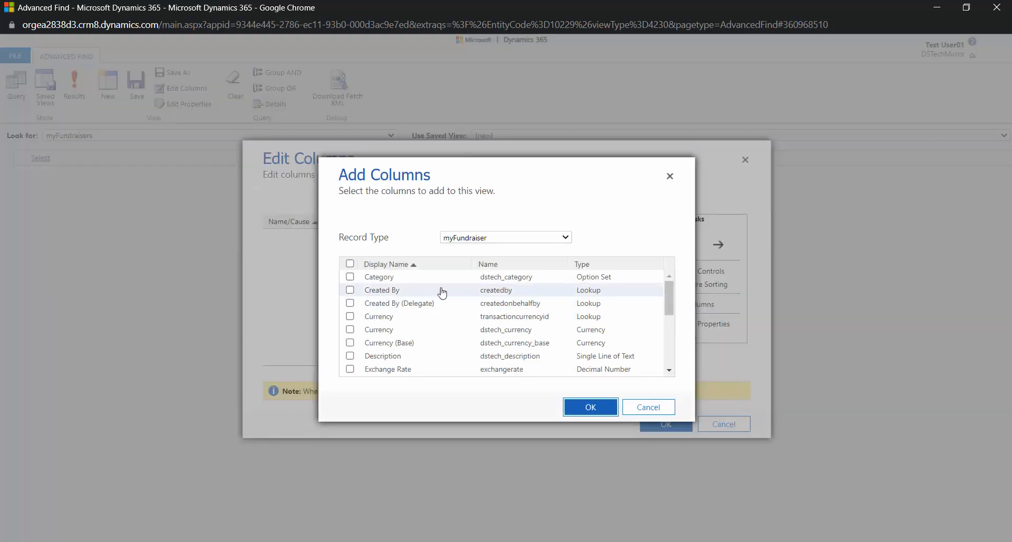
click(350, 276)
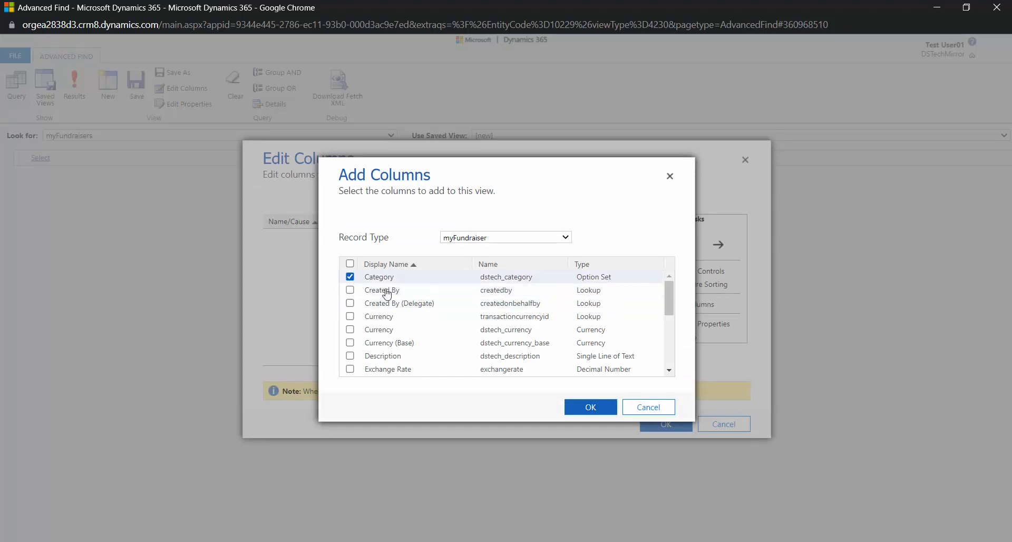
click(578, 411)
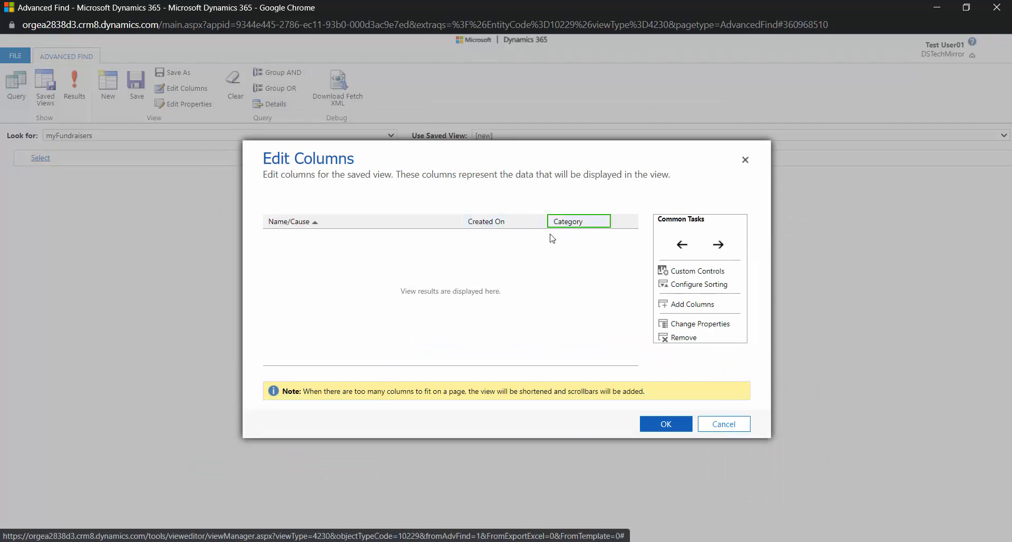
Move the Created On column behind Category and remove it from the view
click(467, 227)
click(718, 245)
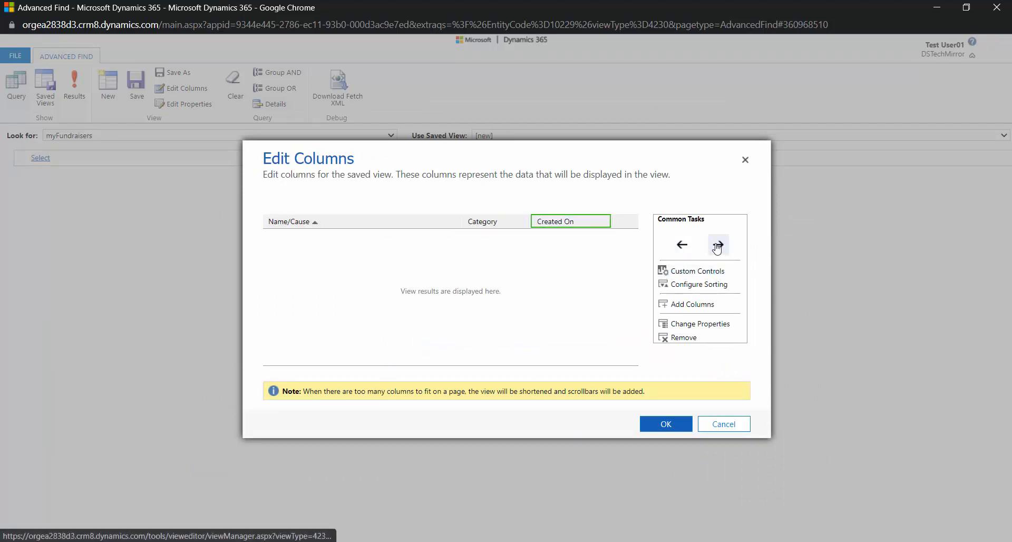
click(683, 340)
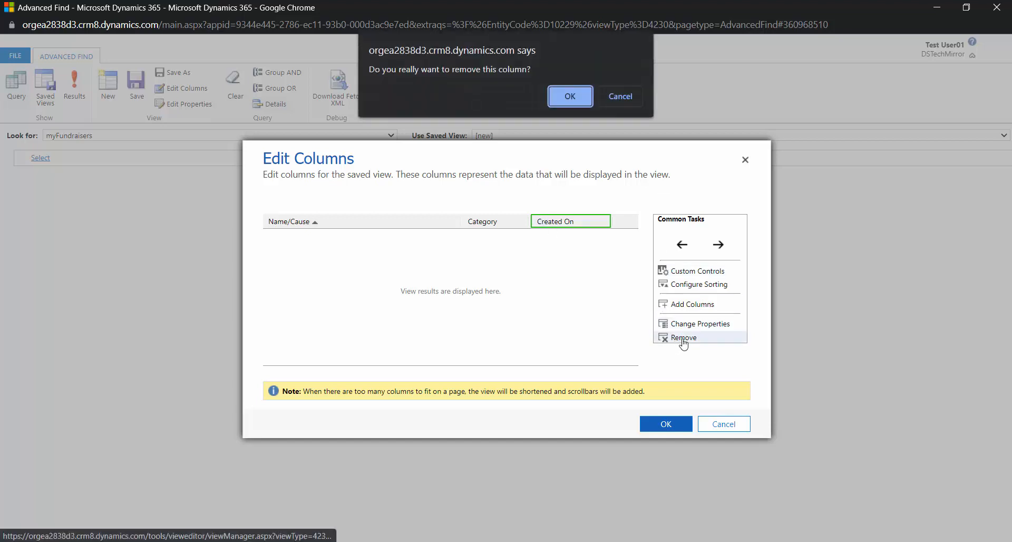
click(563, 101)
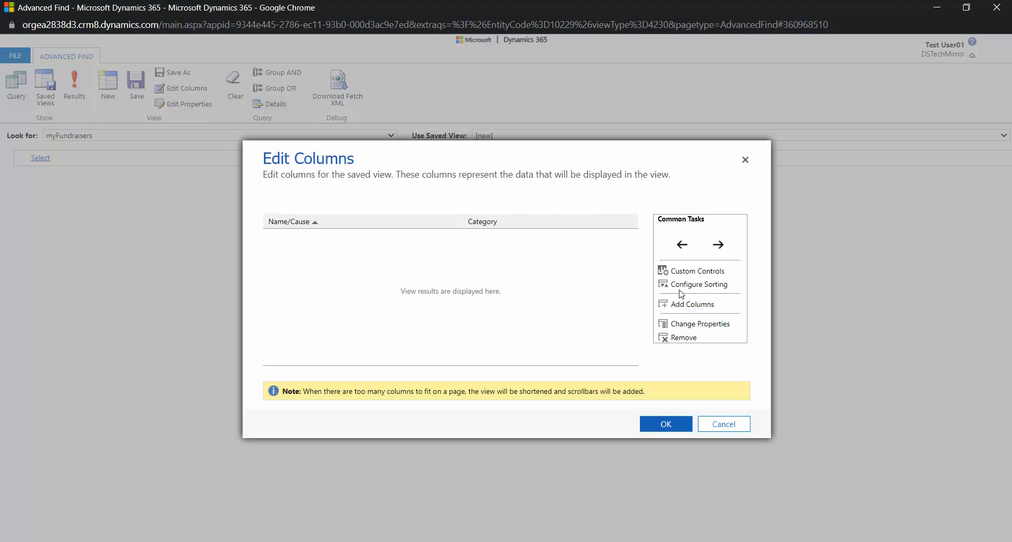
Inspect the Category column's properties without changing them and accept the edited column layout
click(721, 328)
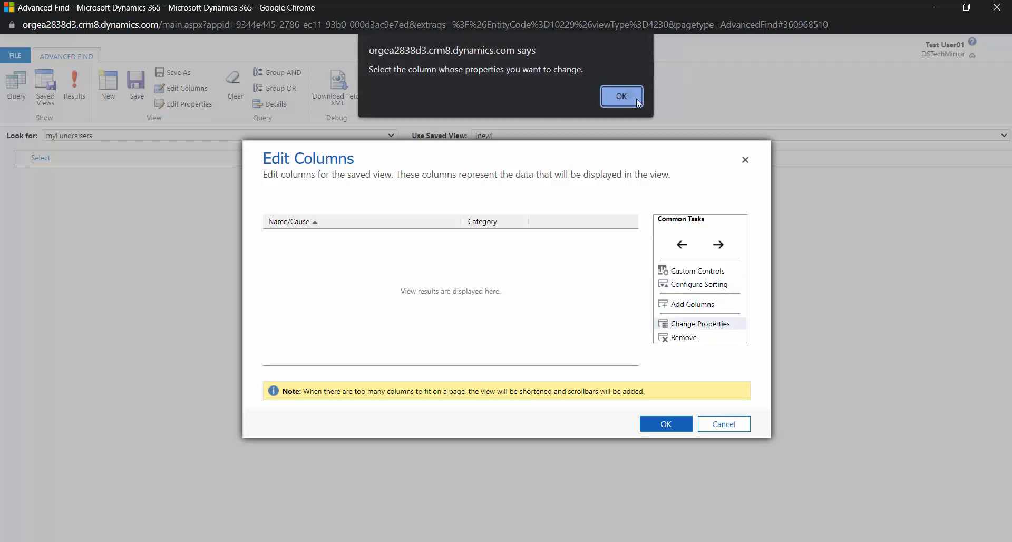
click(634, 98)
click(483, 224)
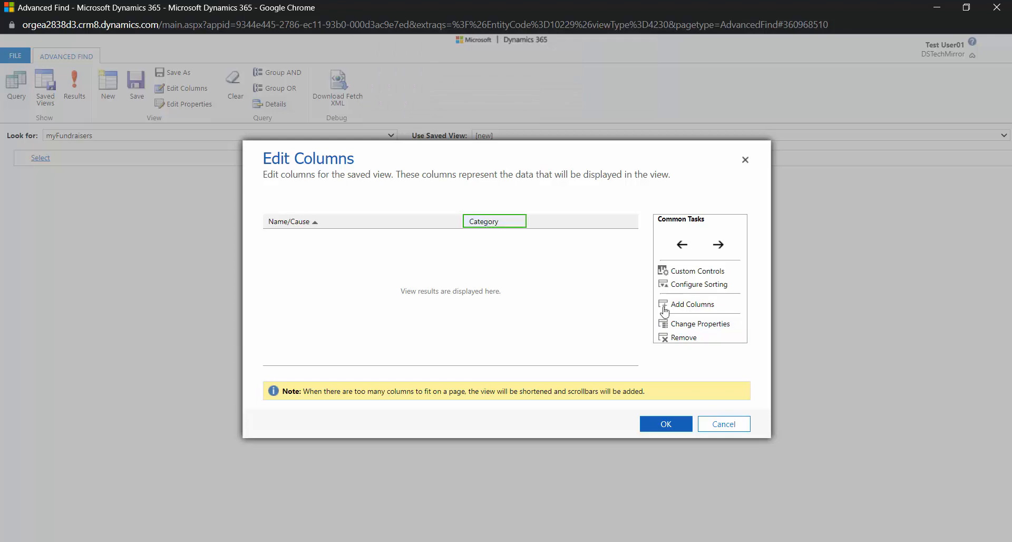
click(708, 326)
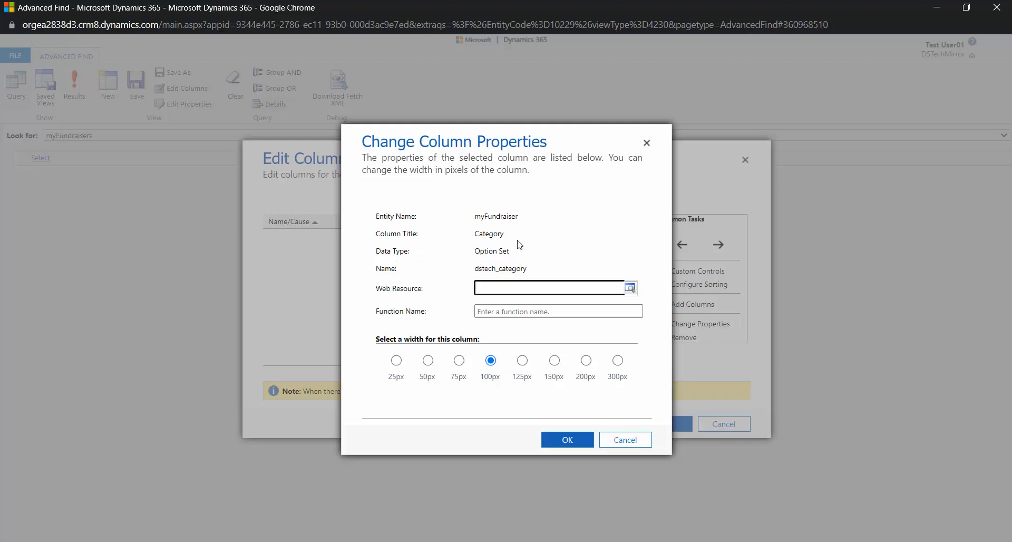
click(631, 444)
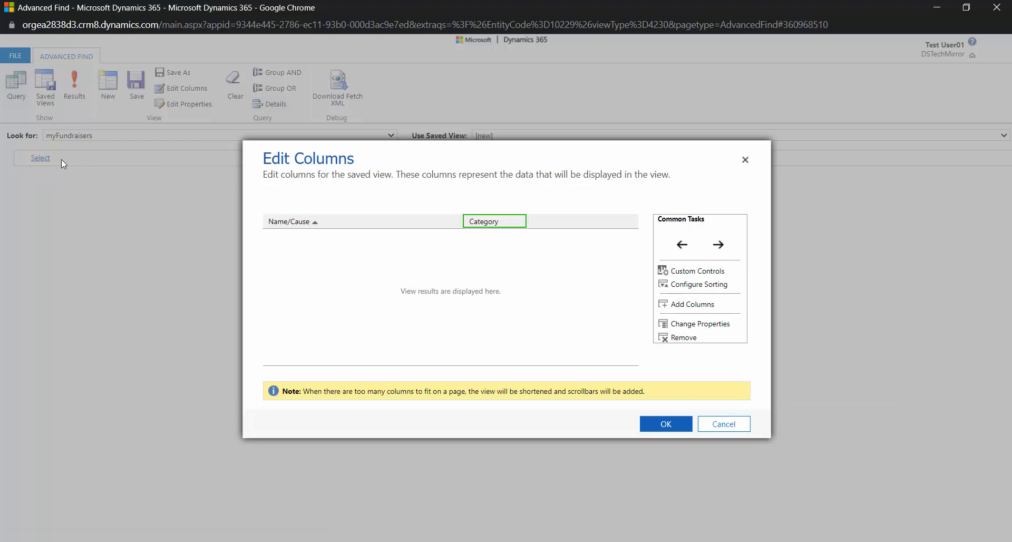
click(664, 428)
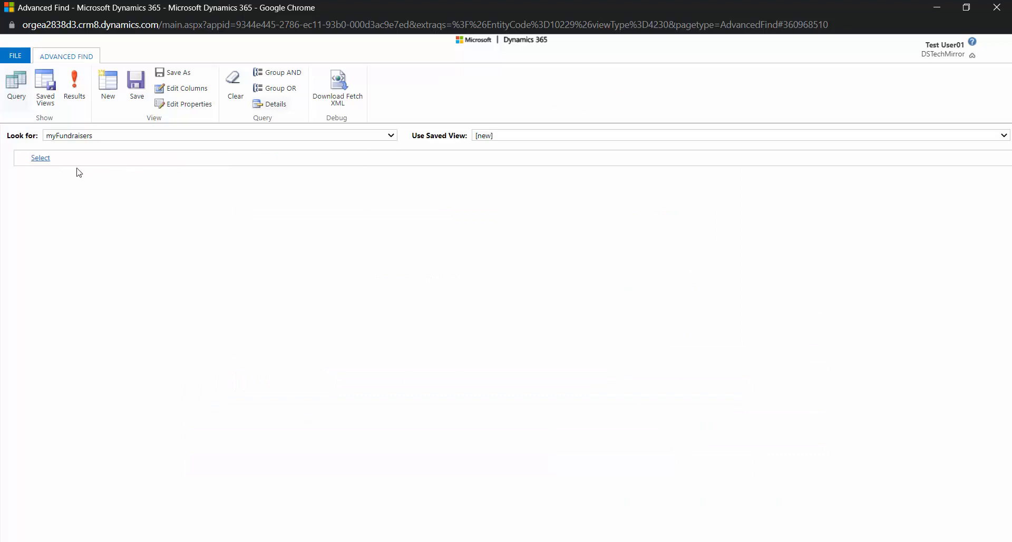
Add a filter condition on the Category field with the Equals operator
click(40, 157)
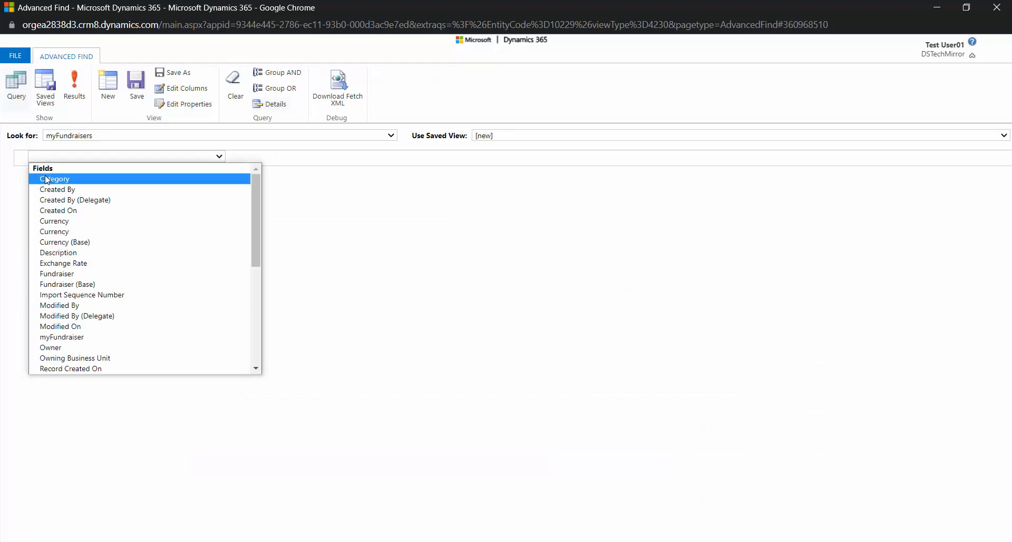
click(49, 179)
click(230, 159)
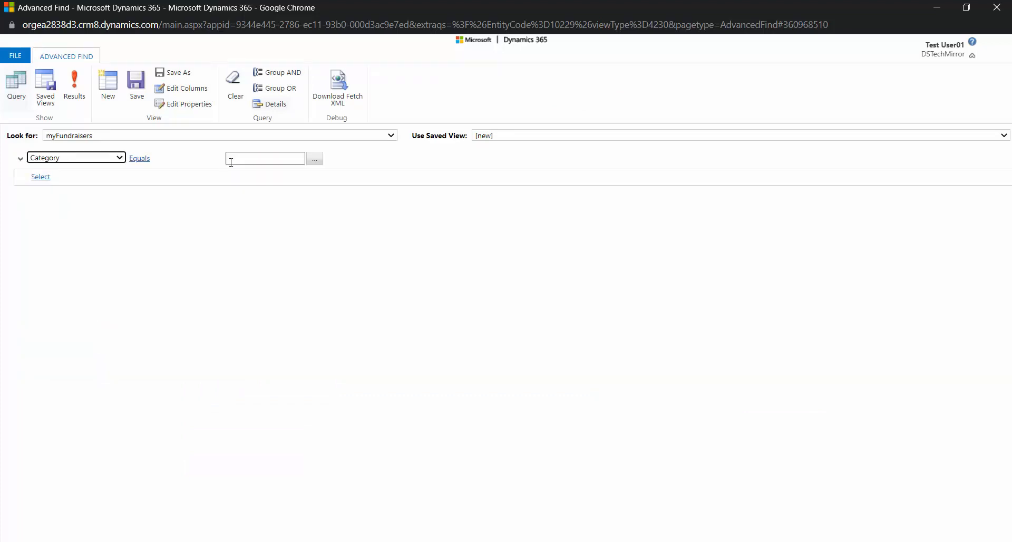
click(139, 158)
click(163, 160)
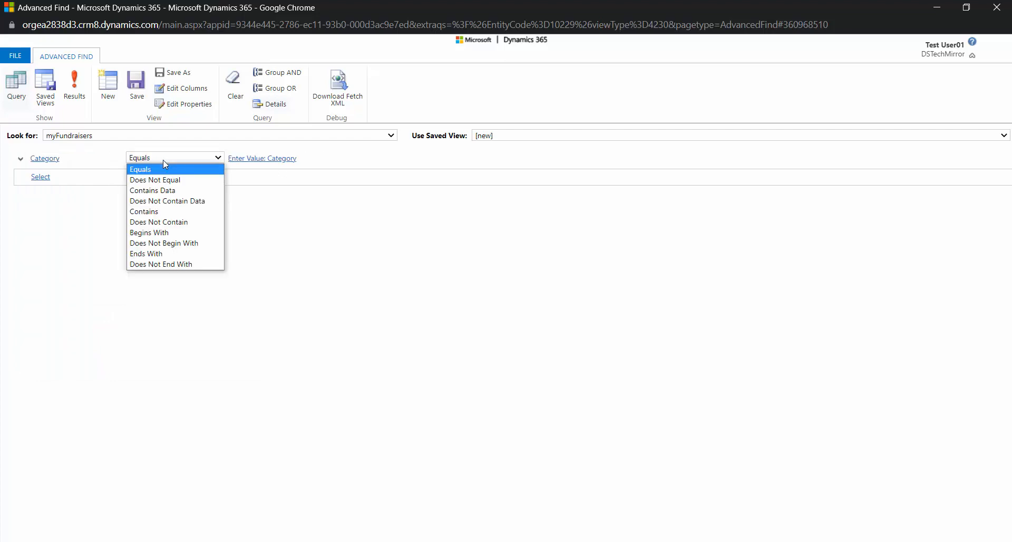
click(290, 189)
click(262, 158)
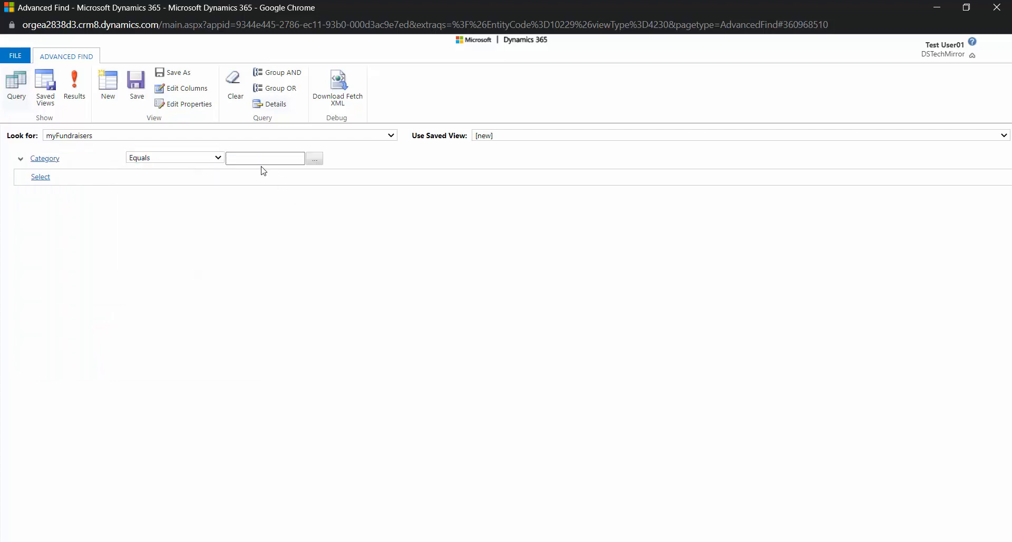
Review the available Category values and set the filter condition's value to Society
click(314, 158)
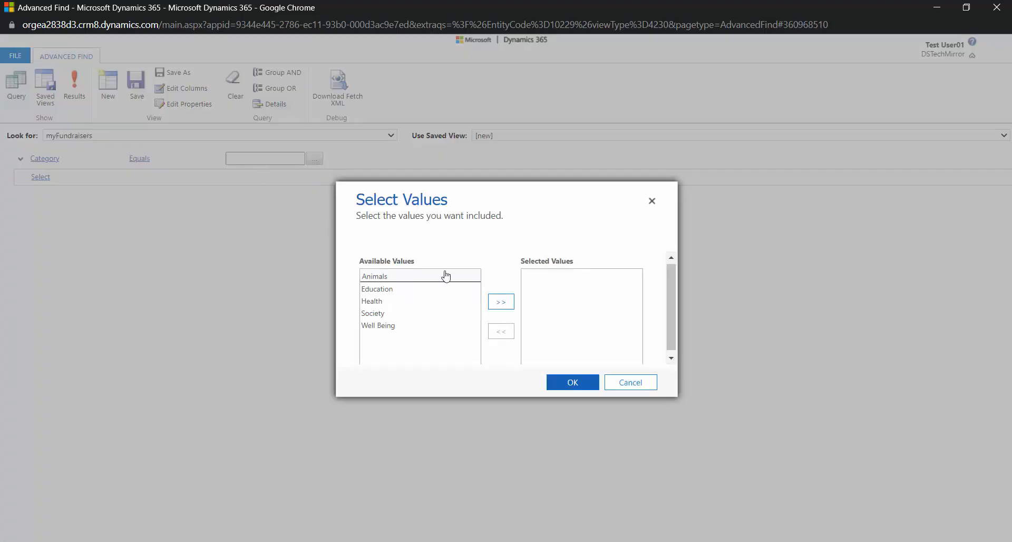
click(648, 388)
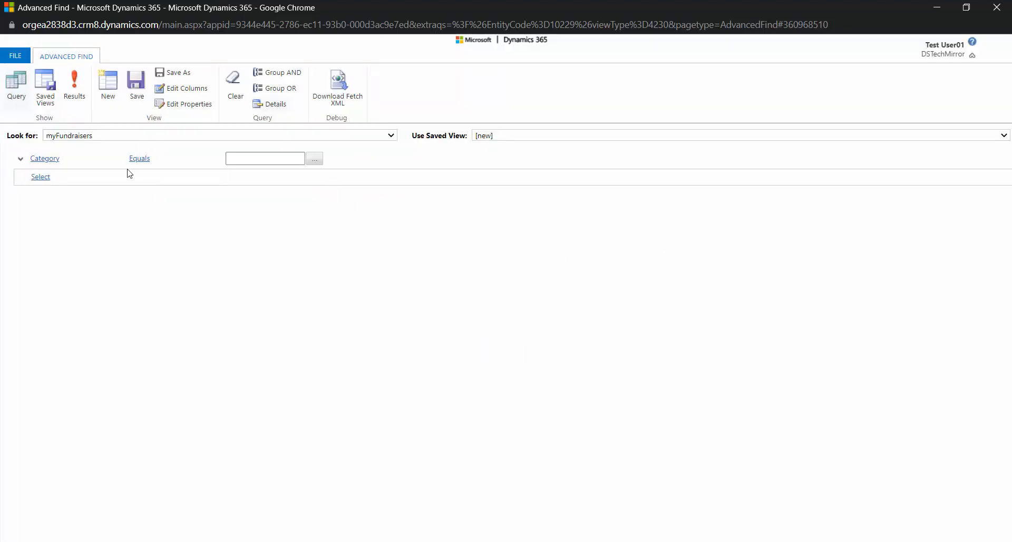
mouse_move(100, 159)
click(316, 160)
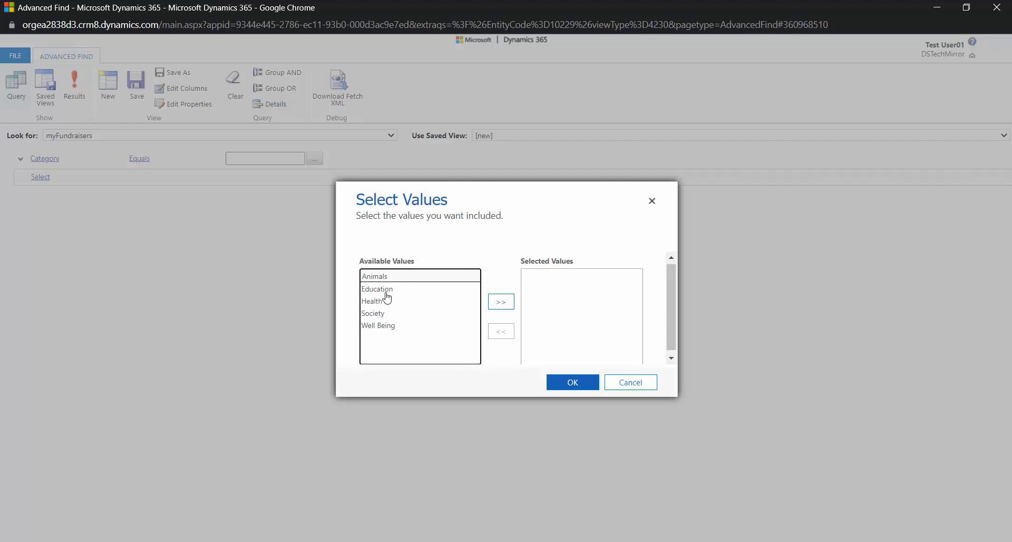
click(380, 315)
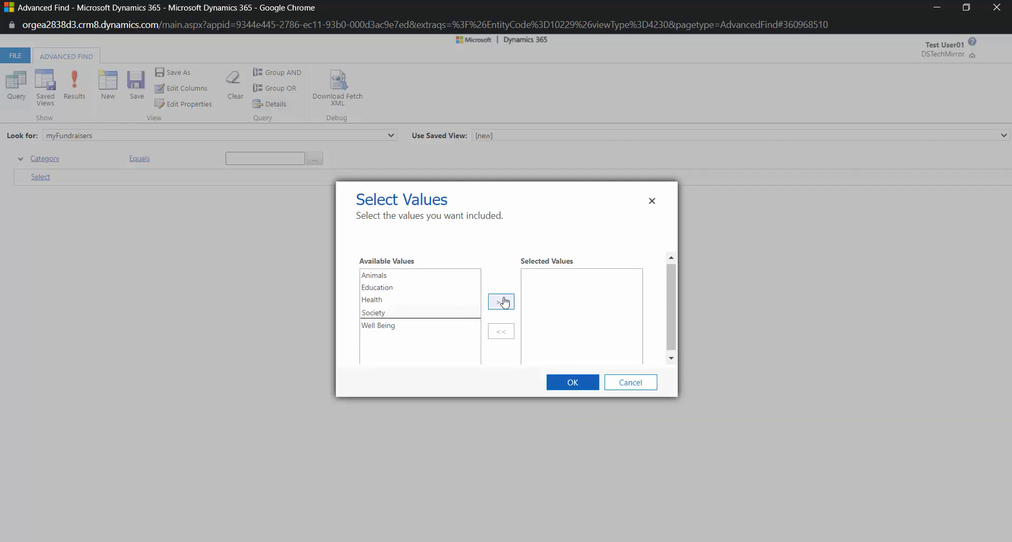
click(503, 301)
click(573, 380)
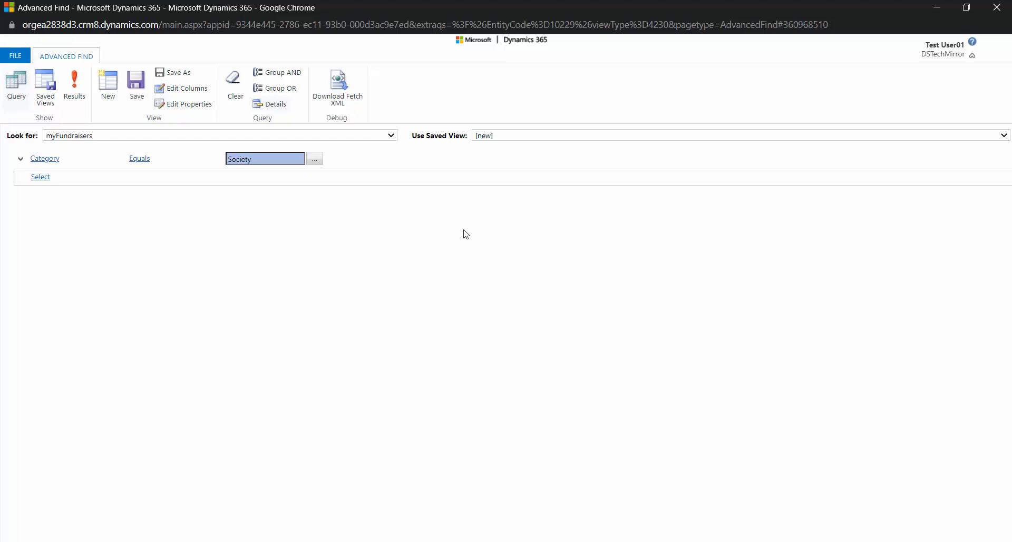
Save the query as a new view named Fundraiser-PersonalView
click(143, 84)
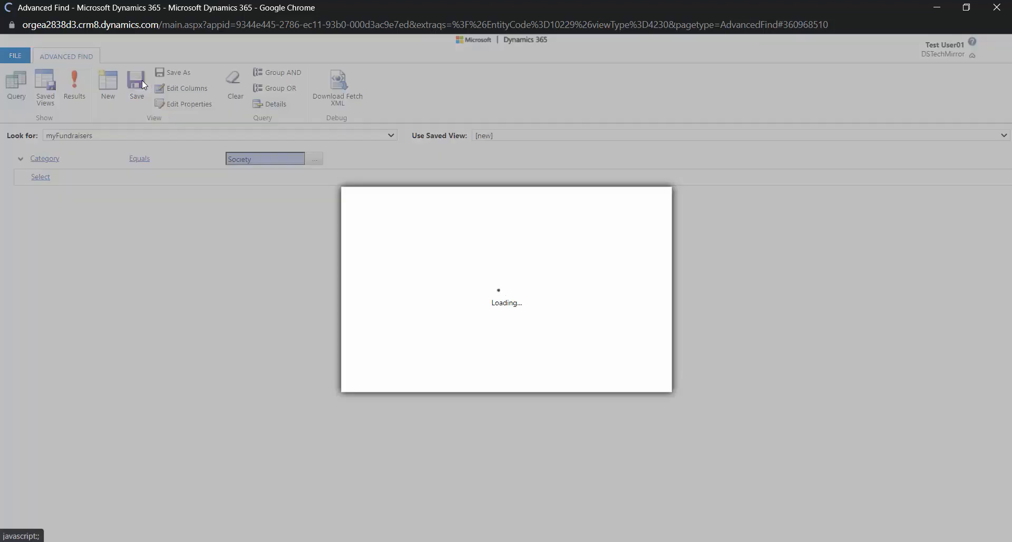
text(Fu)
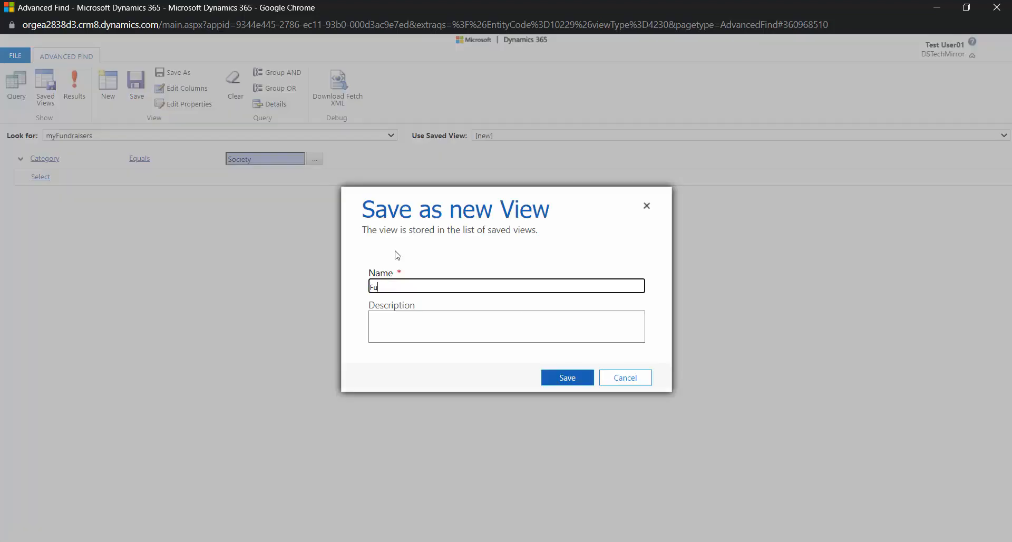
text(ndraiser-PersonalView)
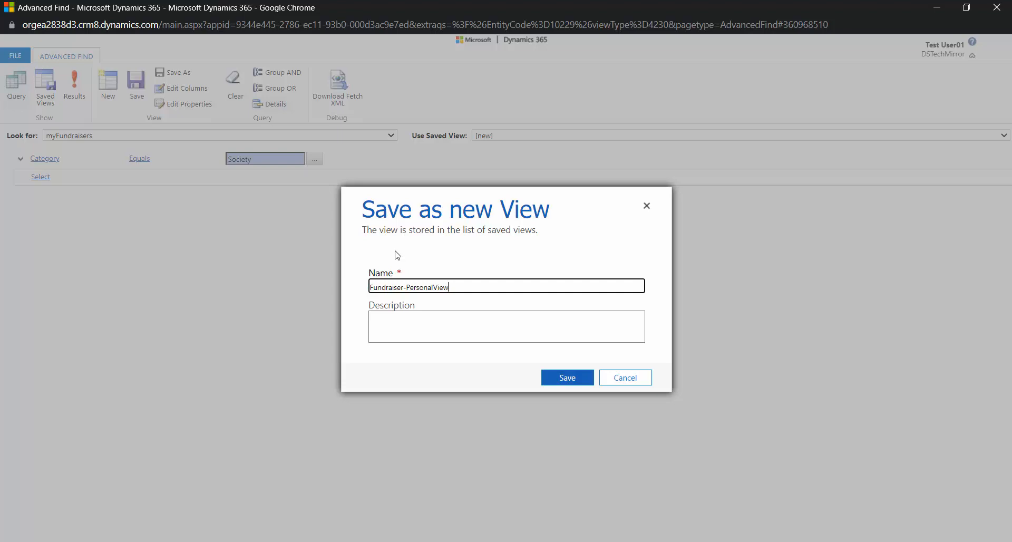
click(569, 377)
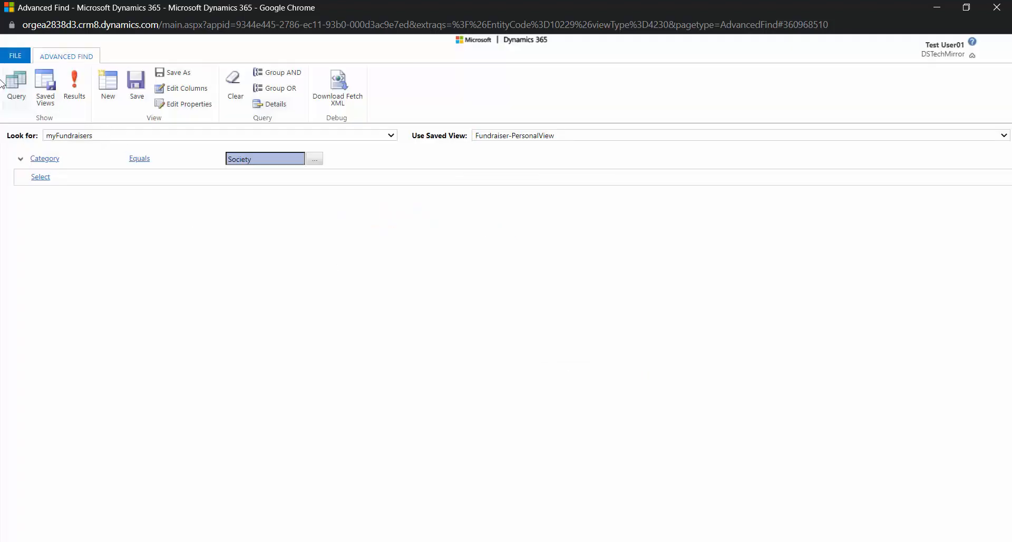
Close Advanced Find and display the myFundraisers list with the Fundraiser-PersonalView view
click(996, 7)
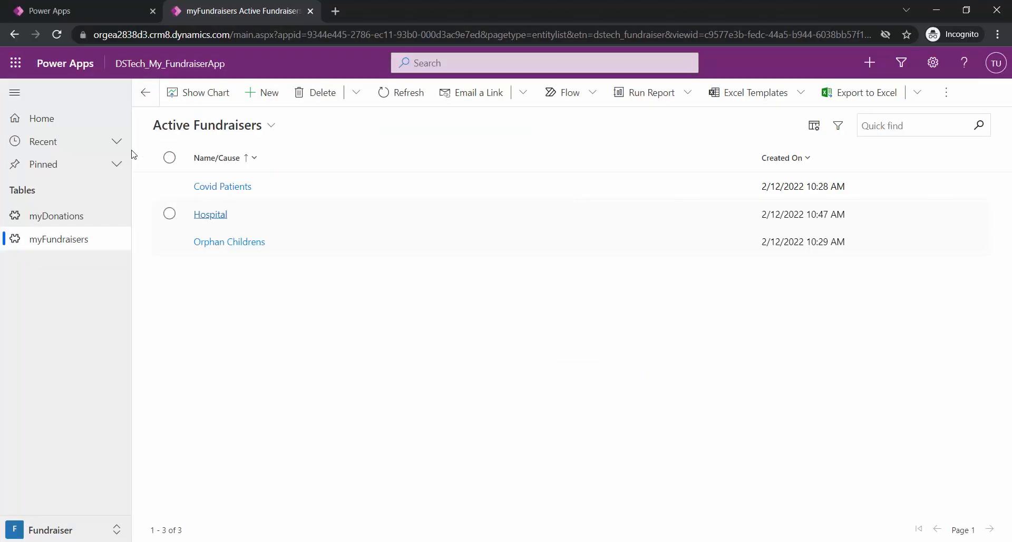
click(271, 126)
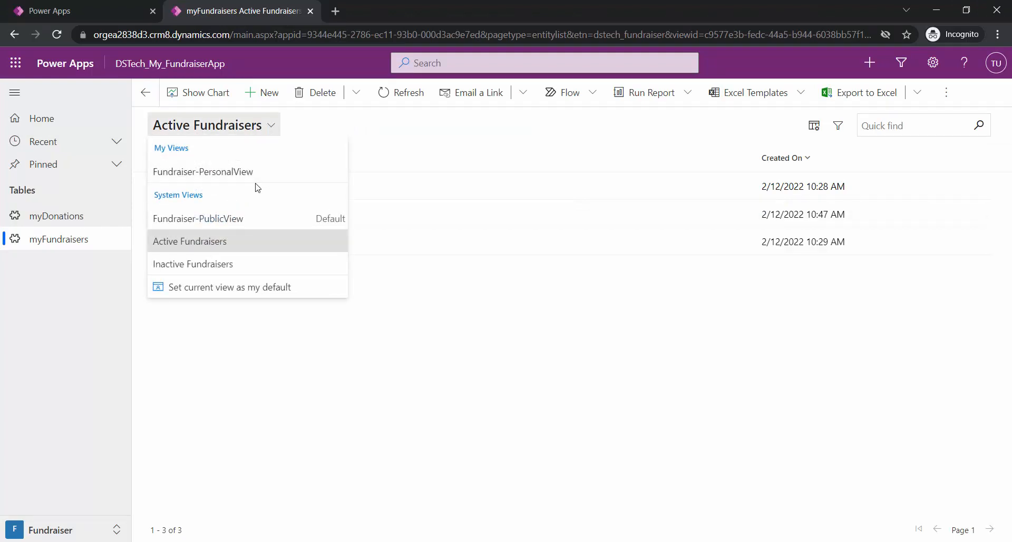
click(212, 181)
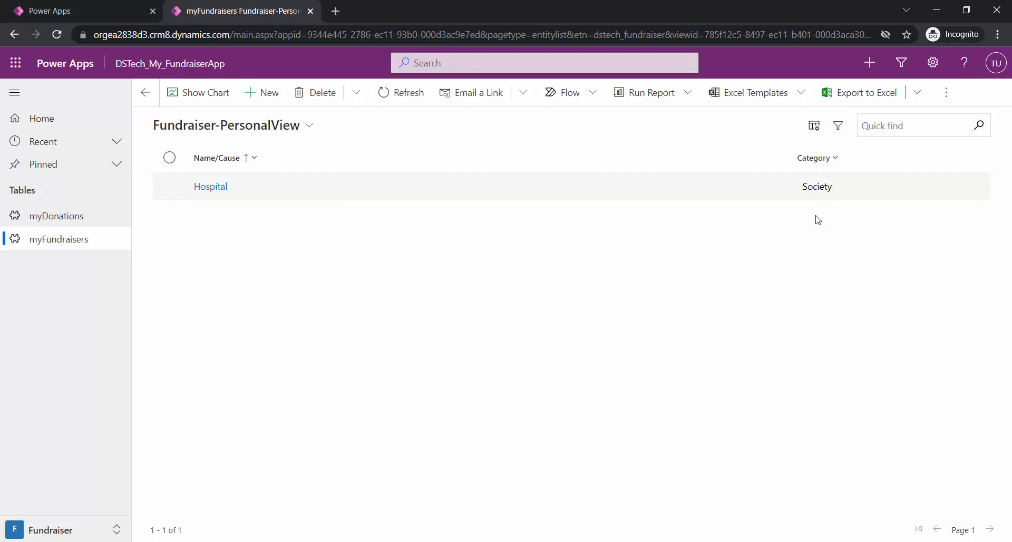
Set Fundraiser-PersonalView as the current user's default view and check the default marking in the view list
click(309, 126)
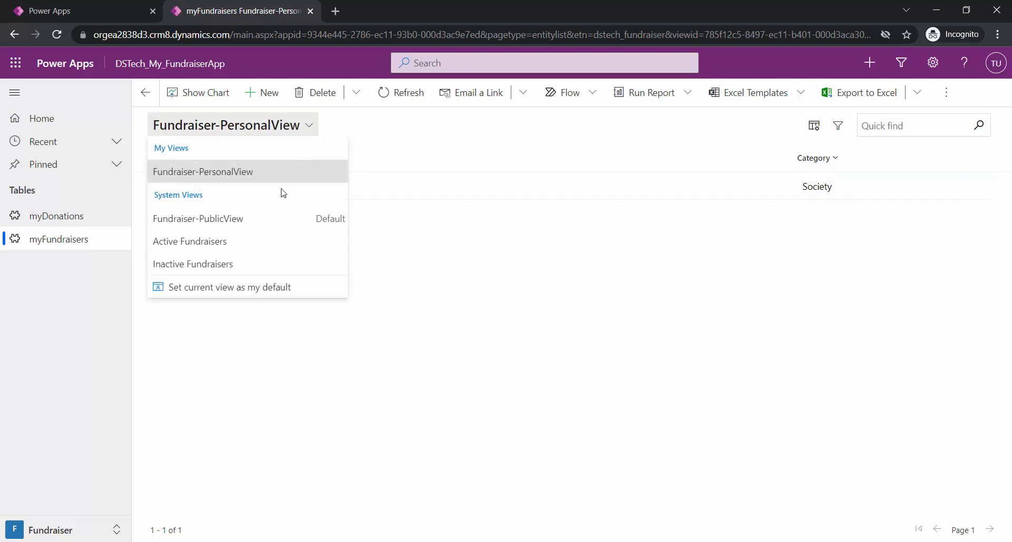
click(267, 293)
click(311, 128)
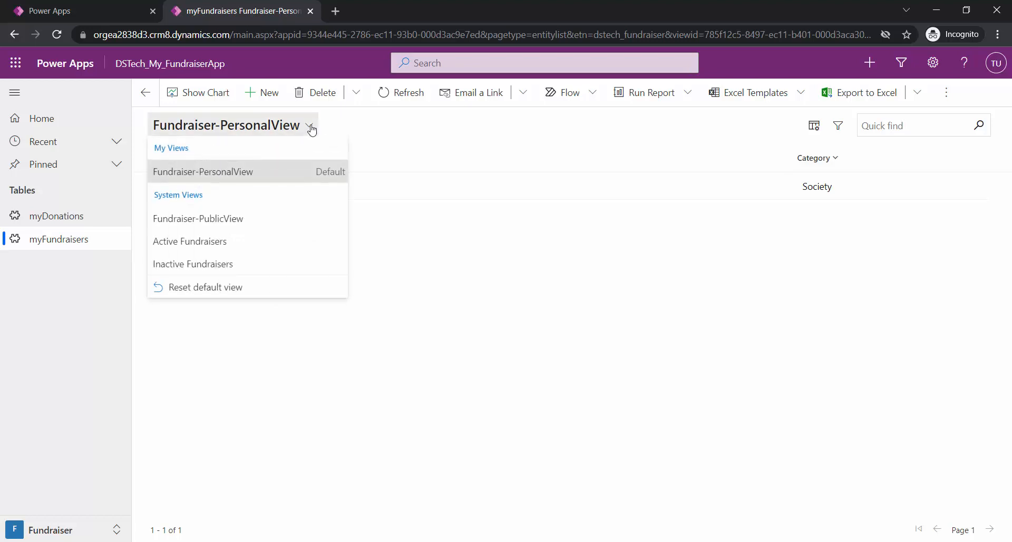
click(473, 304)
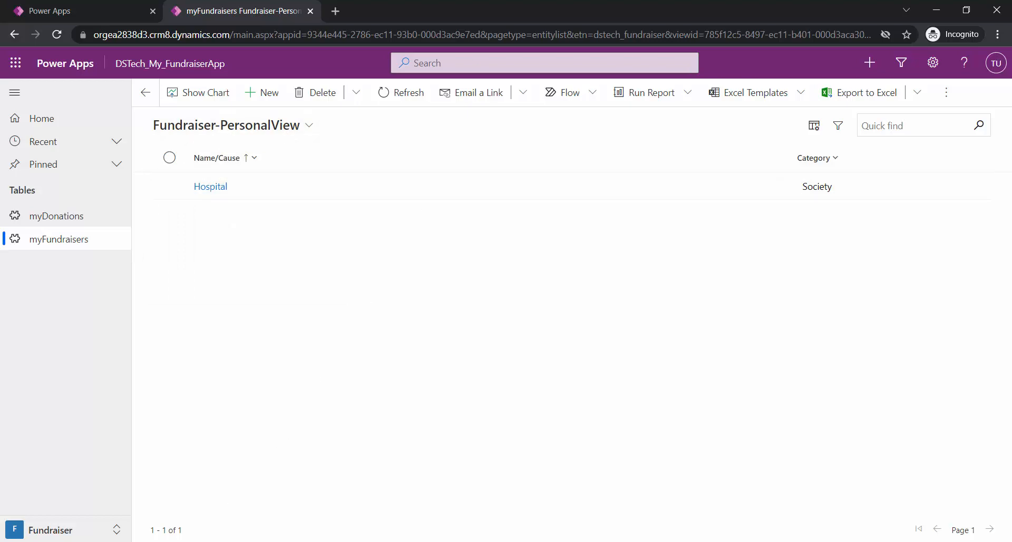
Switch to the other user's browser window, refresh the myFundraisers list and check which views are available there
click(232, 541)
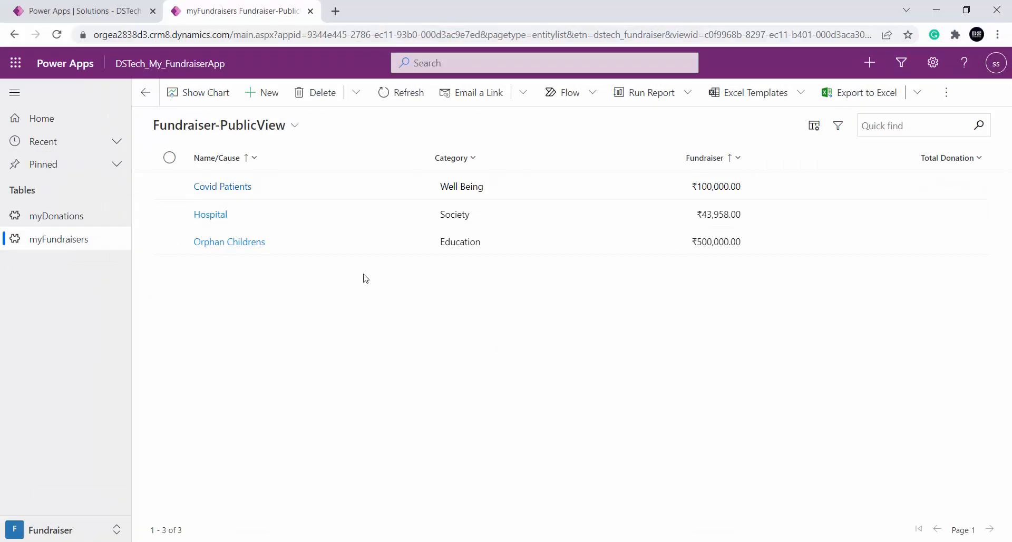
click(444, 32)
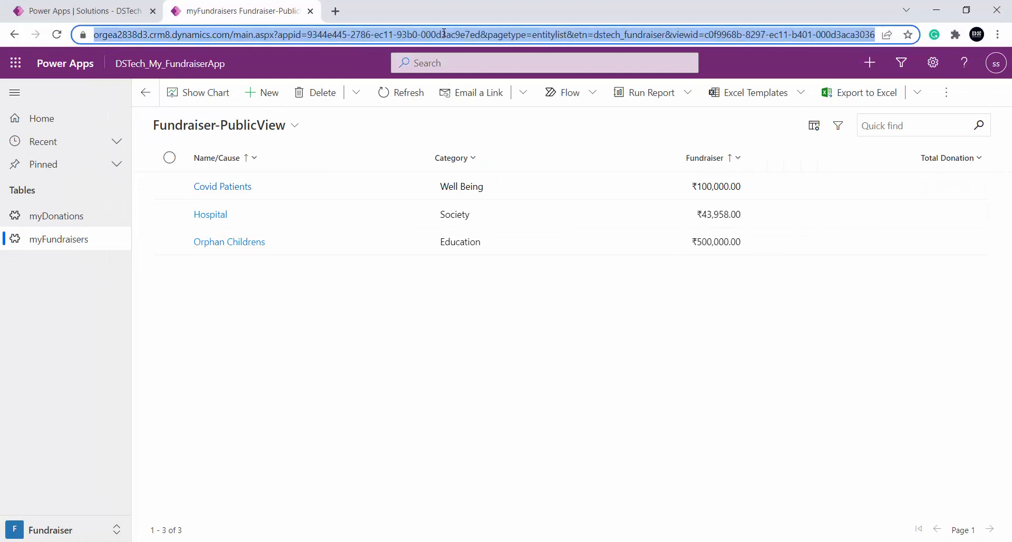
click(392, 93)
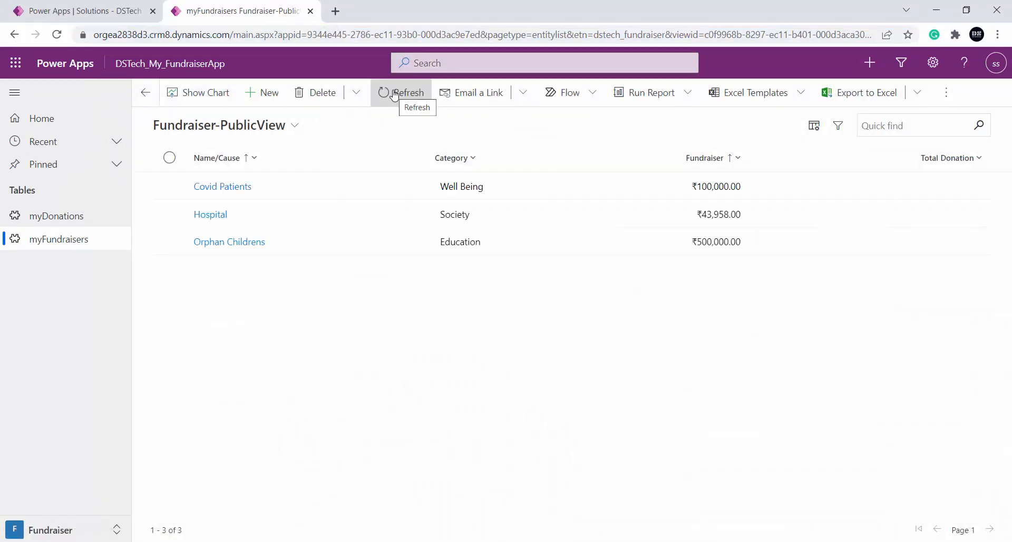
click(295, 124)
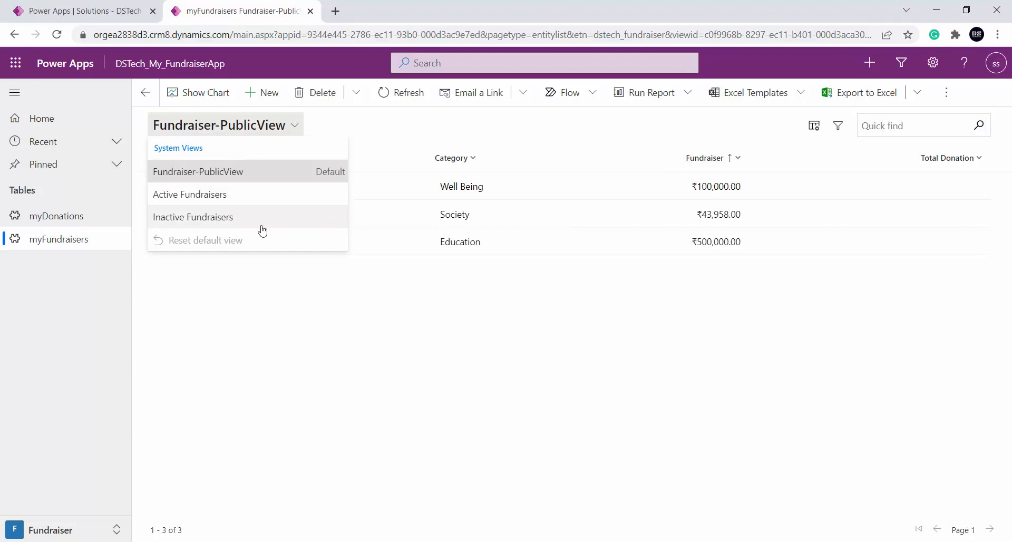
Close the view list and check the additional commands available for the myFundraisers list
click(299, 331)
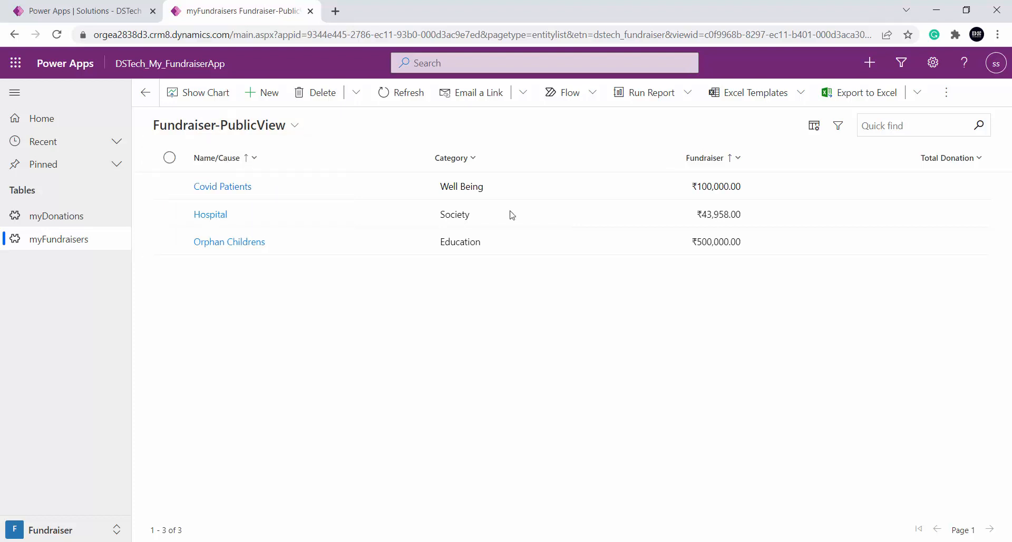
click(946, 92)
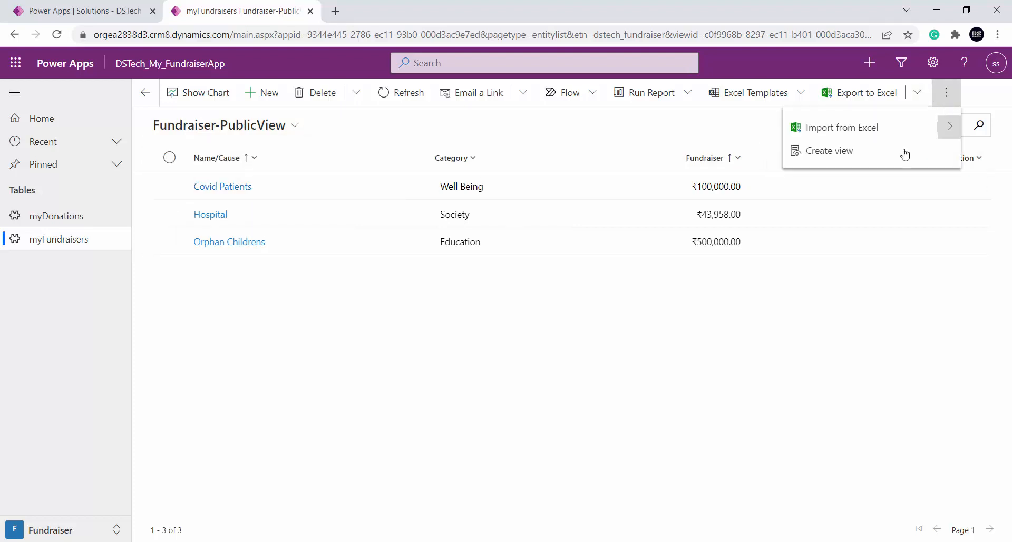
click(858, 405)
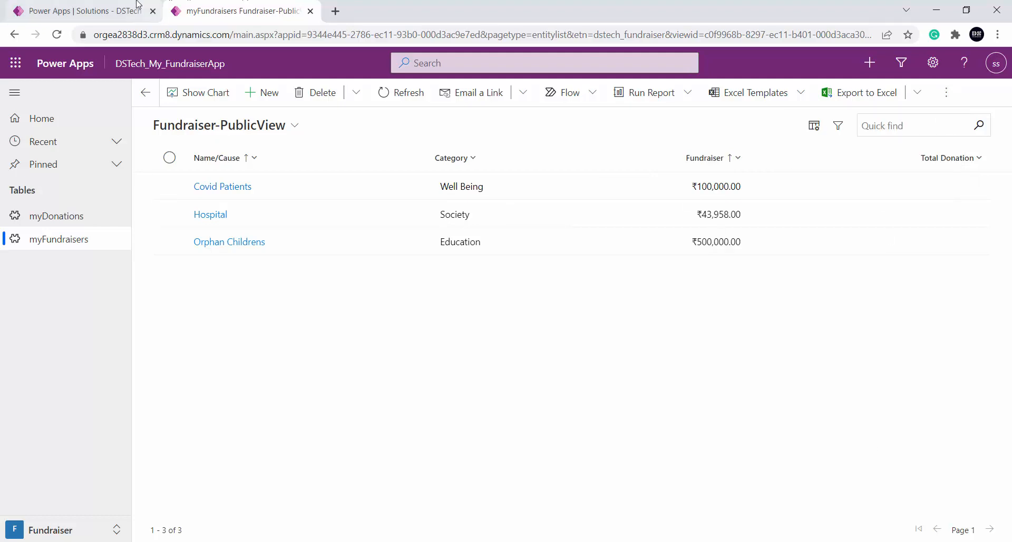
Switch to the DSTech Mirror Demo solution and display the views of the myFundraiser table
click(112, 7)
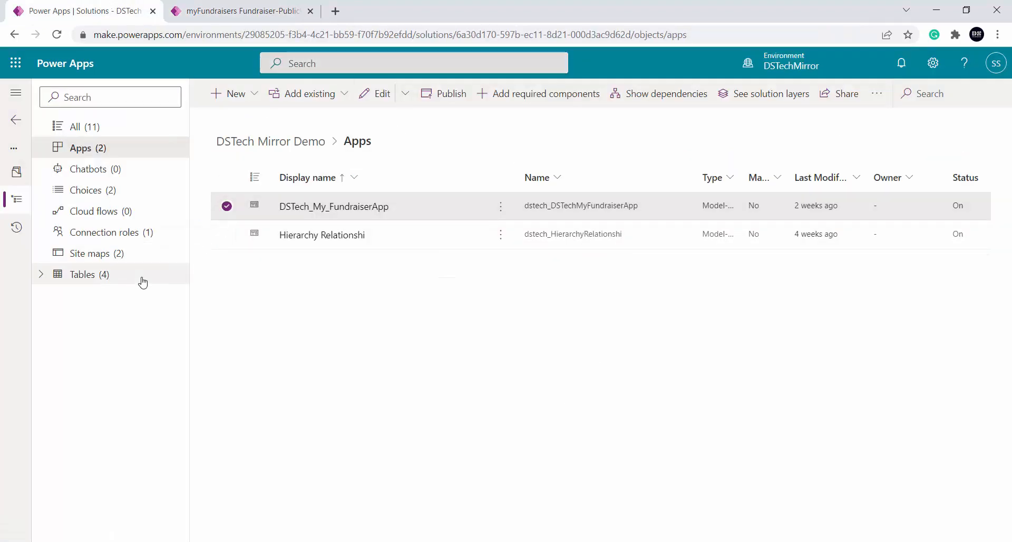
click(41, 274)
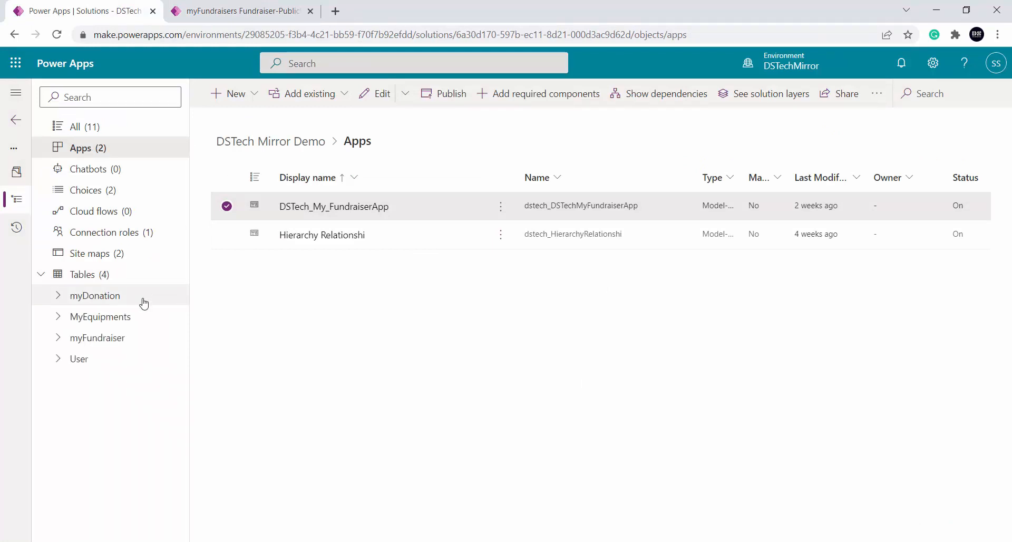
click(109, 338)
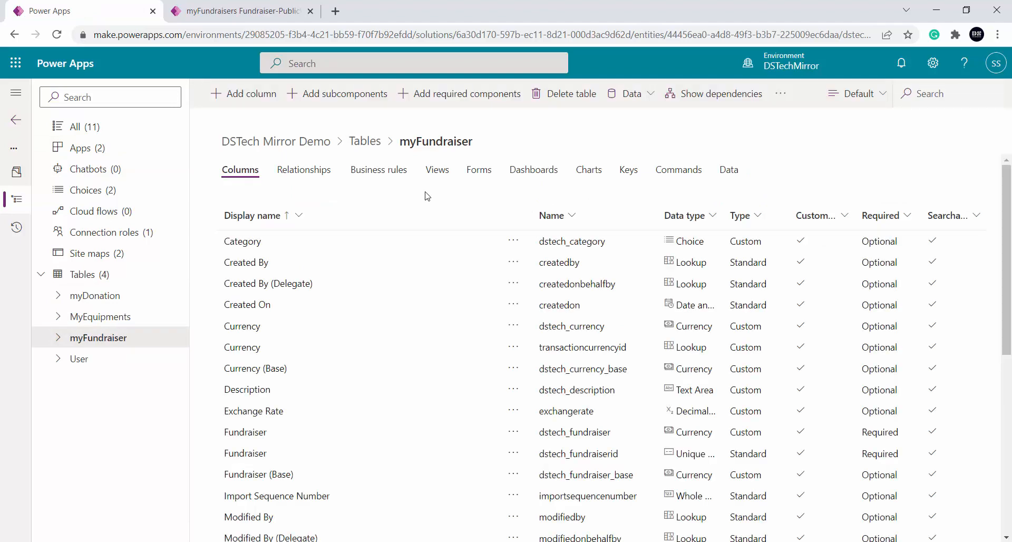
click(437, 169)
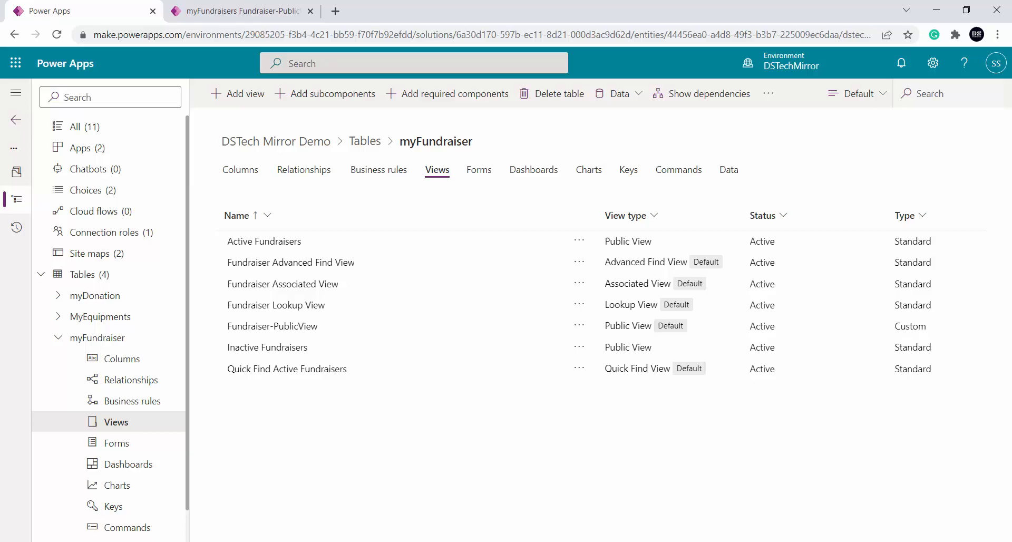
Compare the PowerPoint slide's descriptions of personal and public views with the myFundraisers view list in the incognito window
key(alt+Tab)
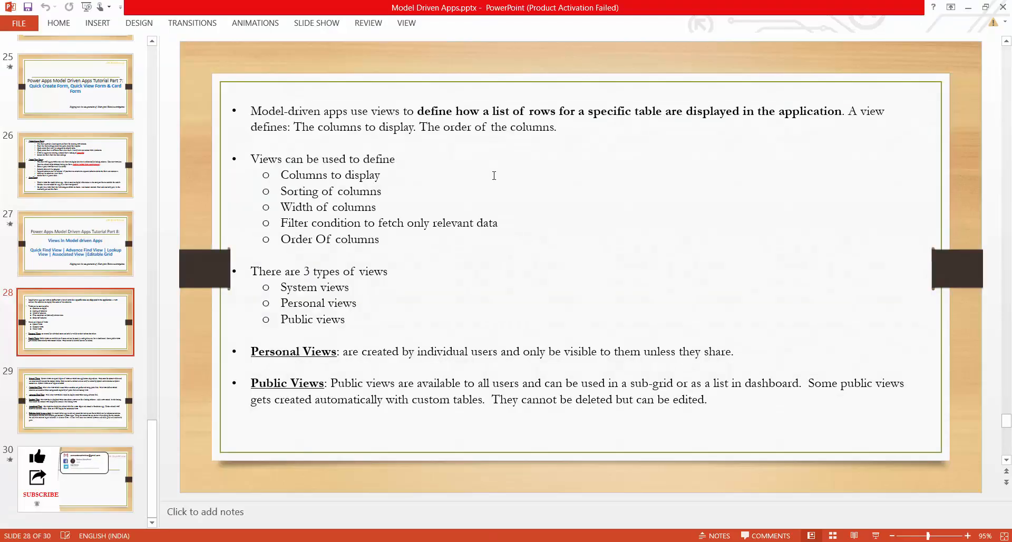
click(391, 167)
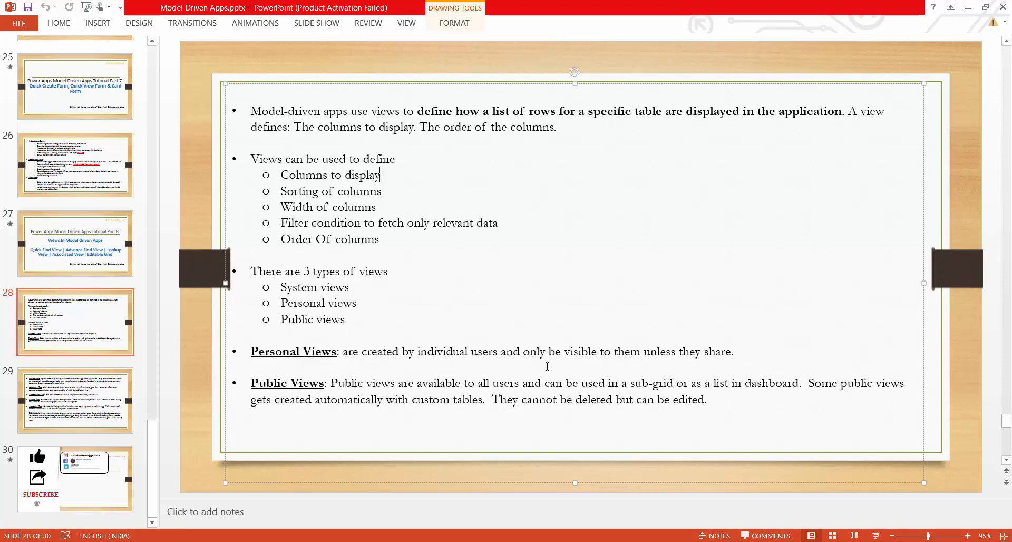
key(alt+Tab)
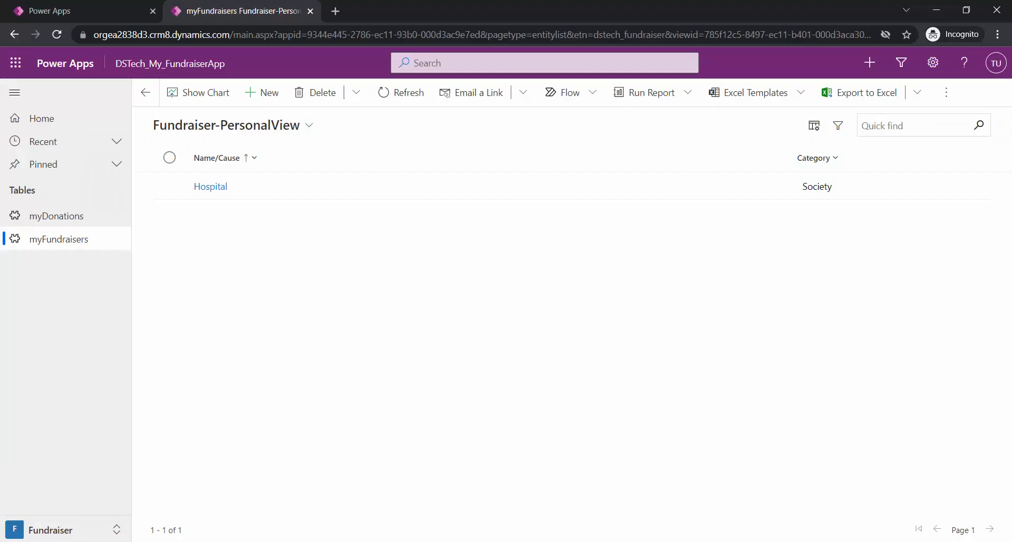
click(315, 134)
click(314, 134)
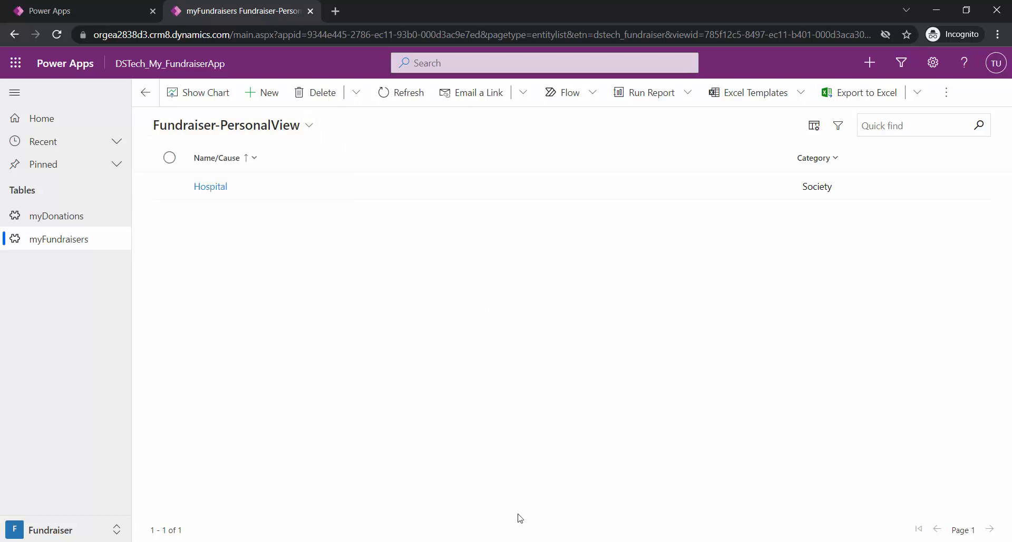
click(519, 541)
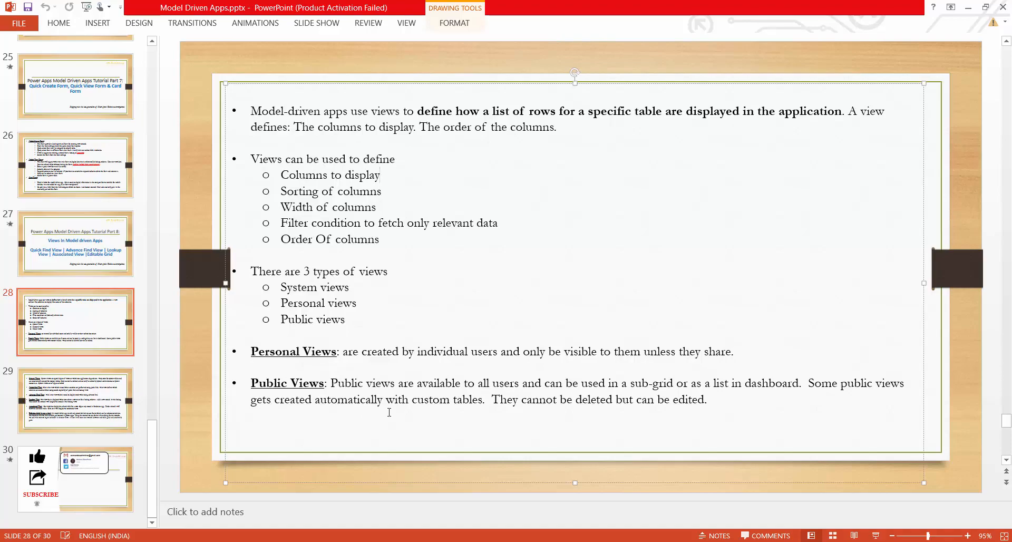
key(alt+Tab)
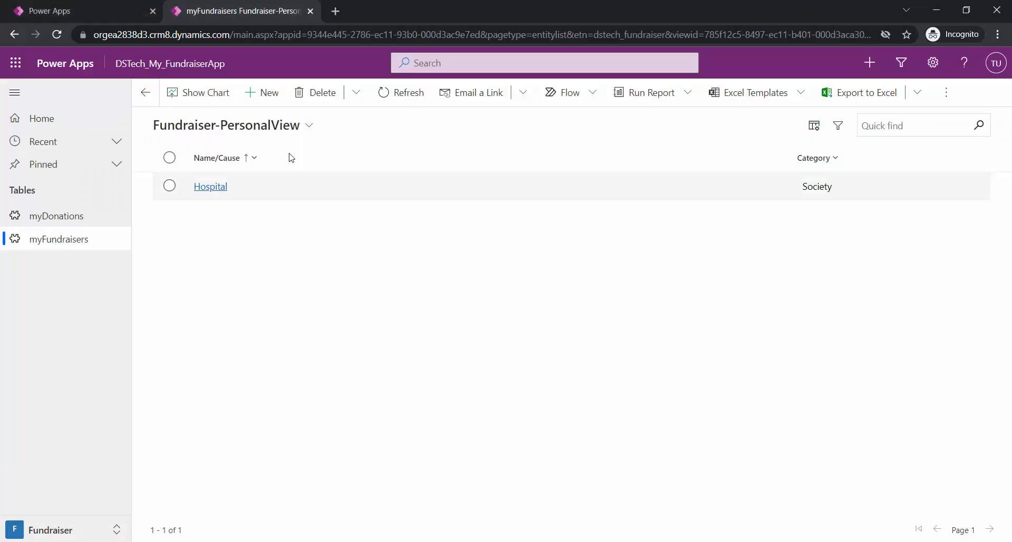
click(309, 126)
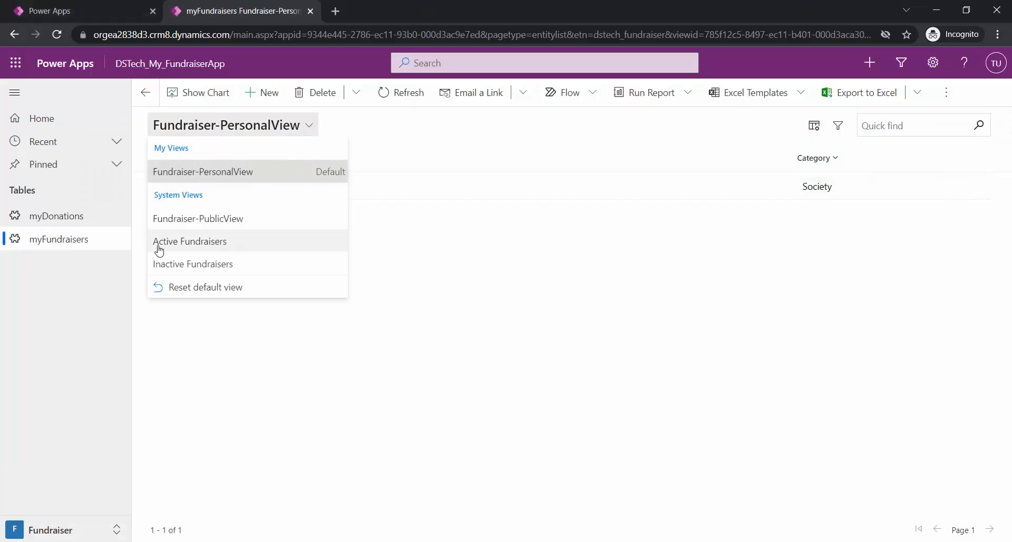
click(422, 374)
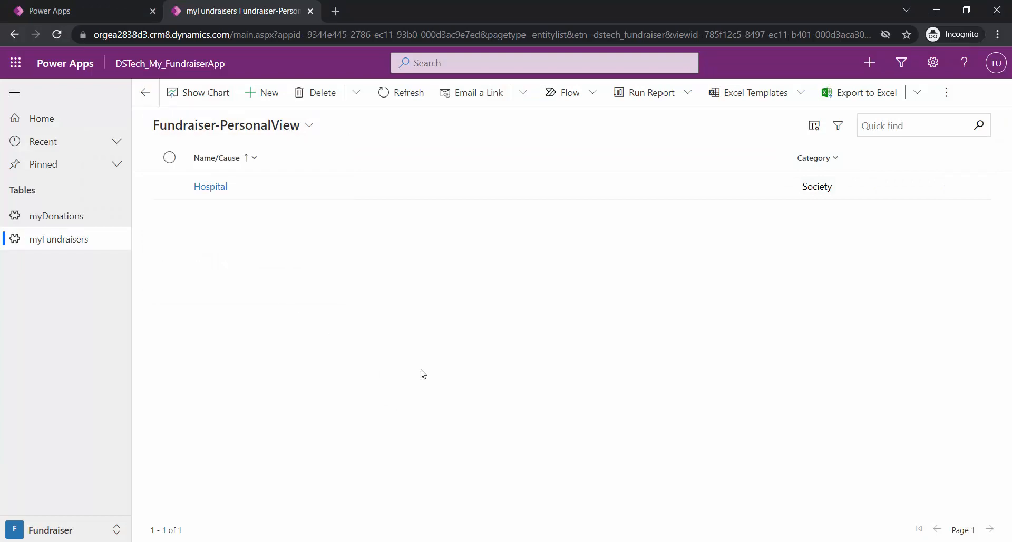
Switch to PowerPoint and read slide 29 about the system view types
key(alt+Tab)
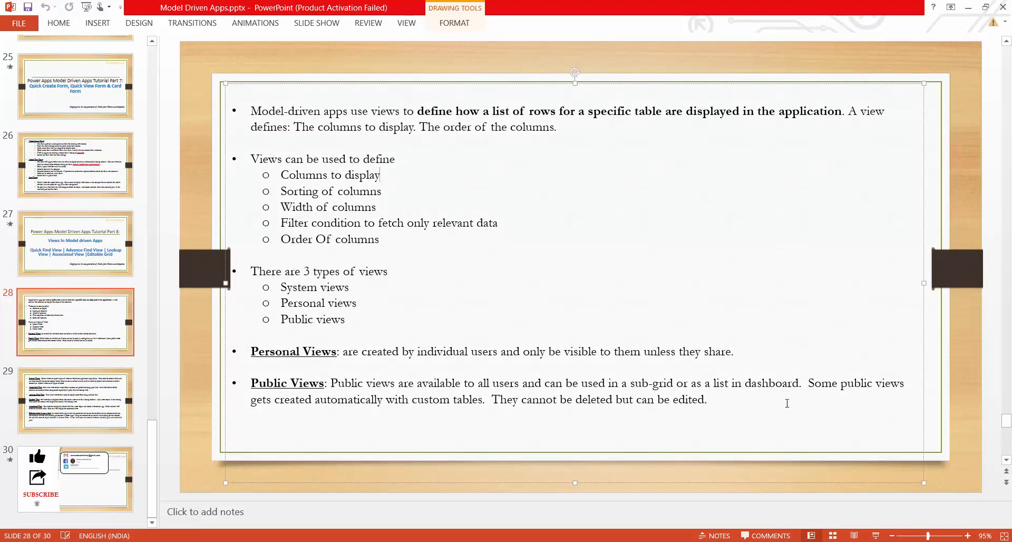
click(85, 417)
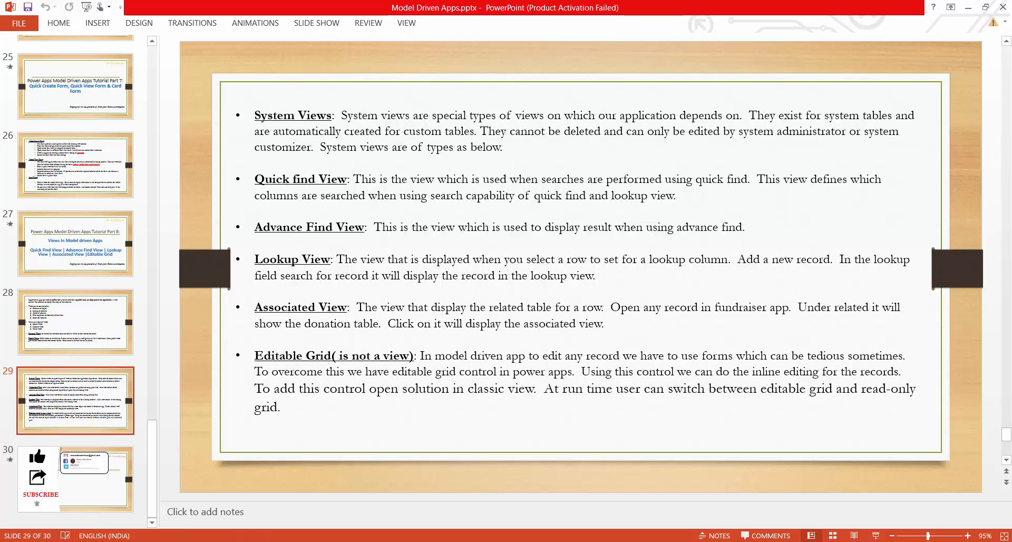
Switch back to Power Apps and open the Quick Find Active Fundraisers view for editing
key(alt+Tab)
key(alt+Tab)
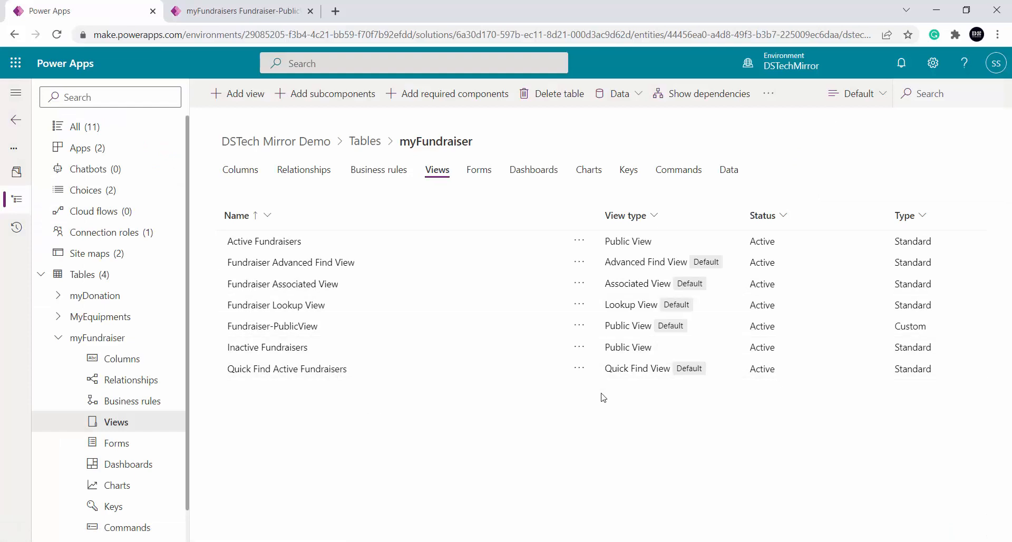
click(437, 375)
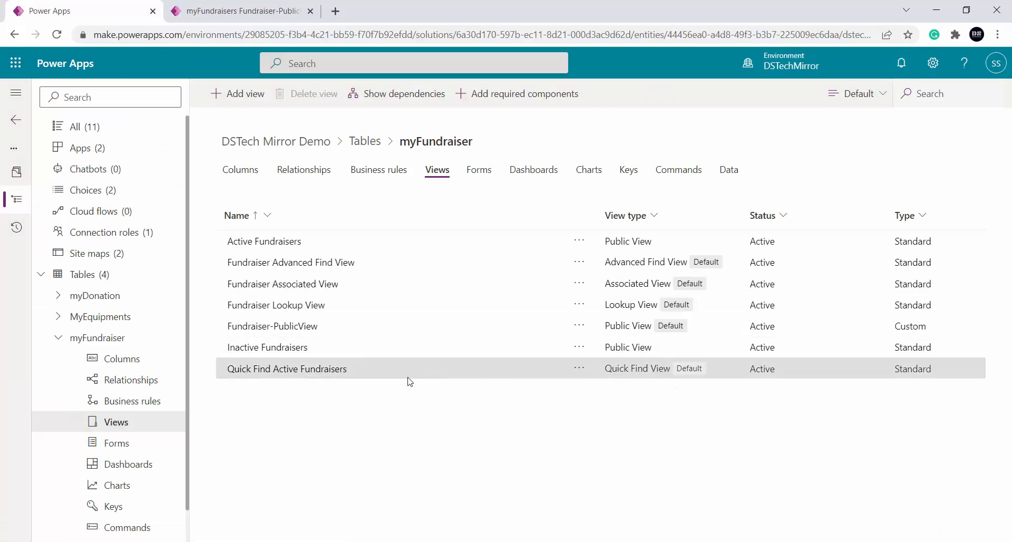
click(327, 372)
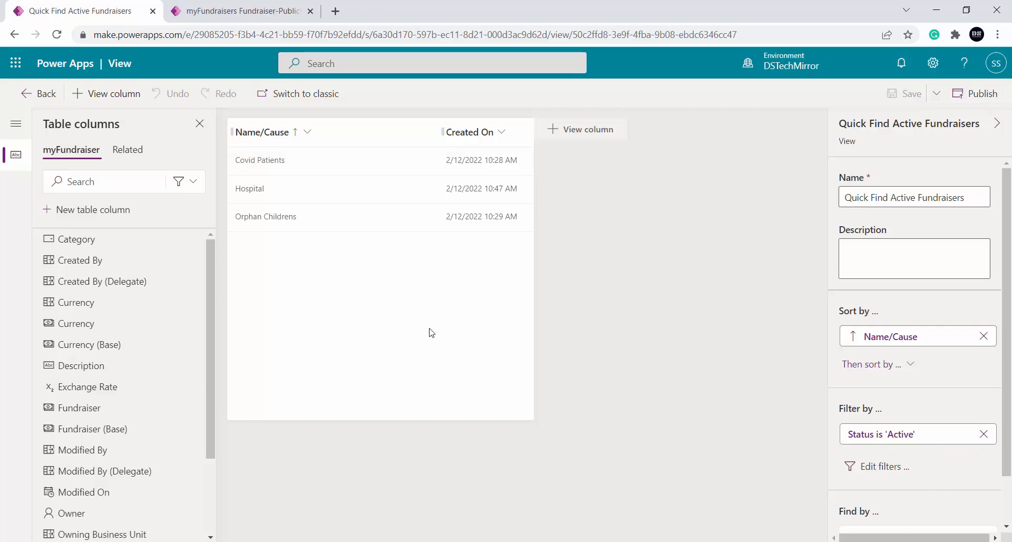
Run a quick find for "covid Patients" in the myFundraisers list and compare the result columns with the Quick Find Active Fundraisers view
click(203, 6)
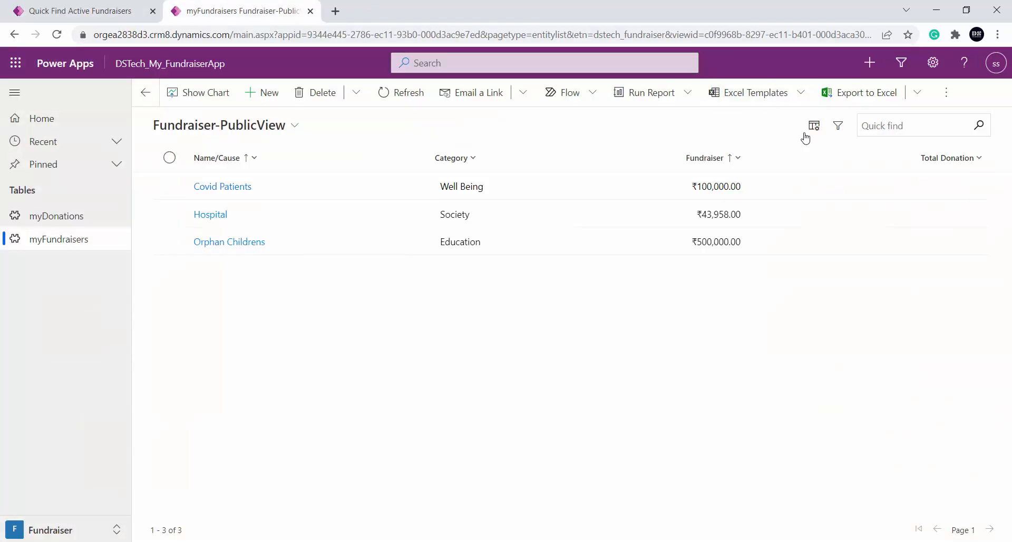
click(912, 125)
text(coi)
click(981, 125)
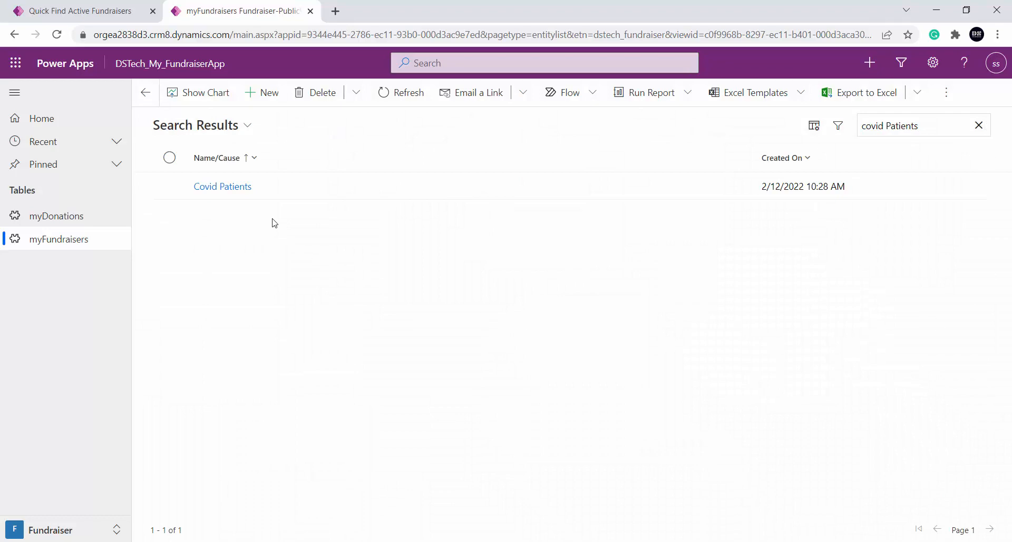
click(88, 11)
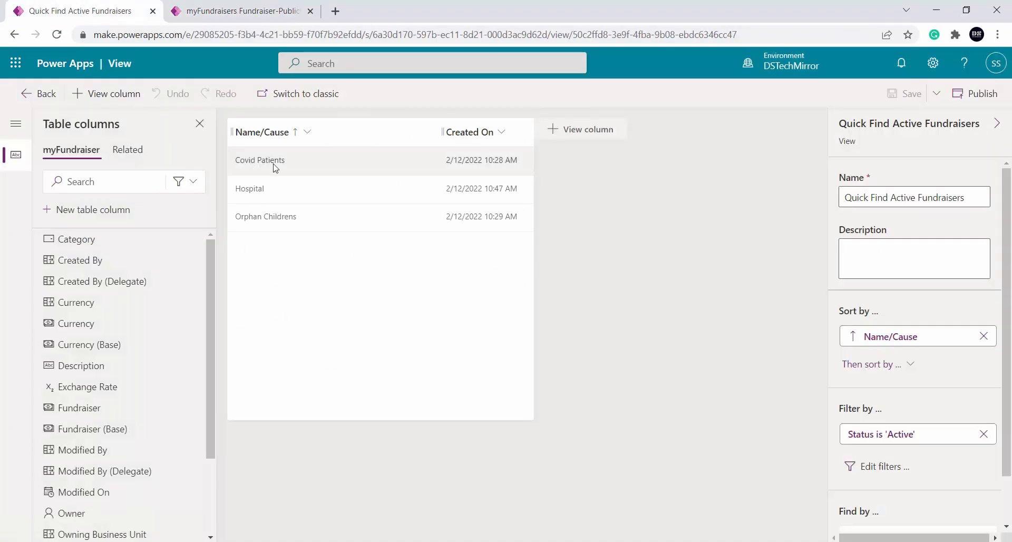
click(215, 6)
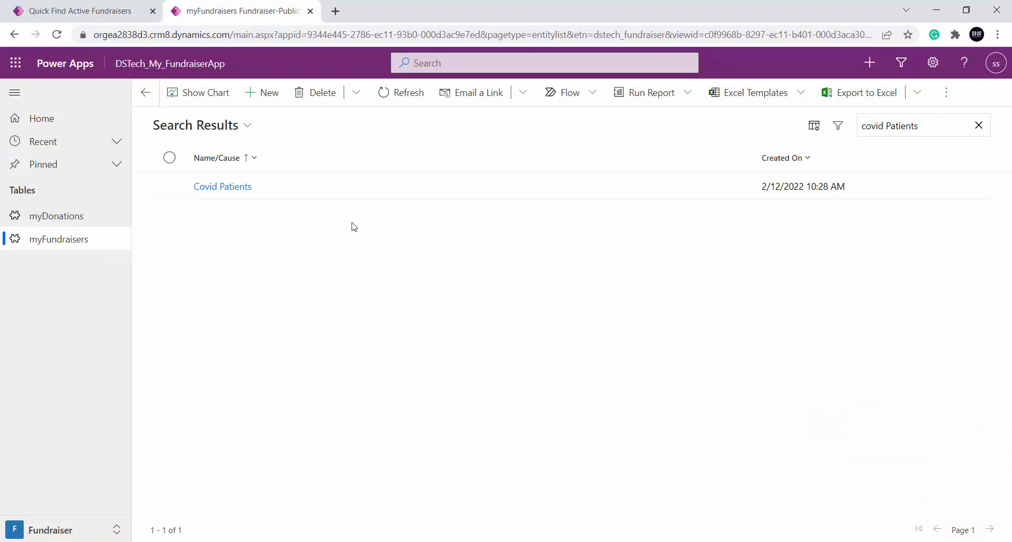
Remove the Created On column from the Quick Find Active Fundraisers view, then save and publish it
click(71, 14)
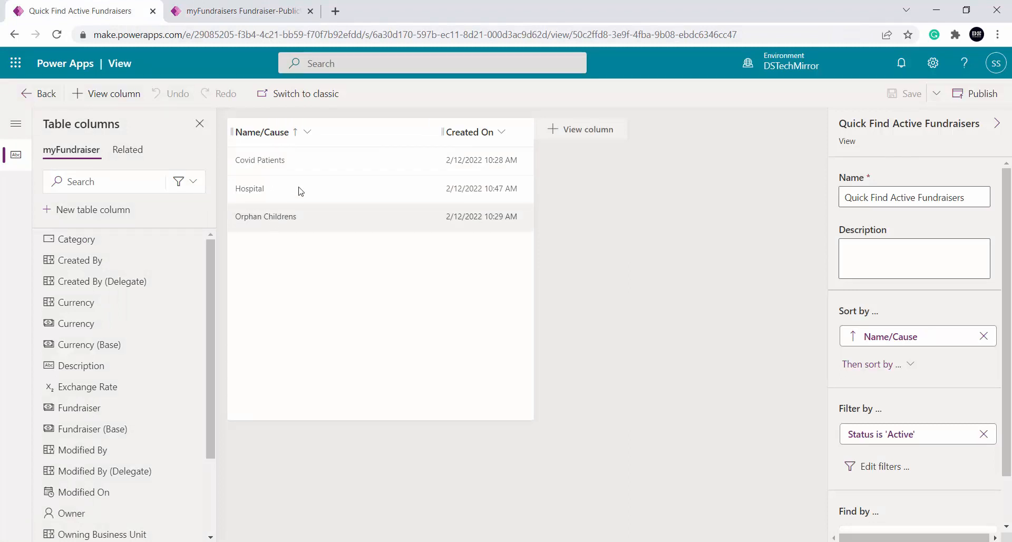
click(608, 133)
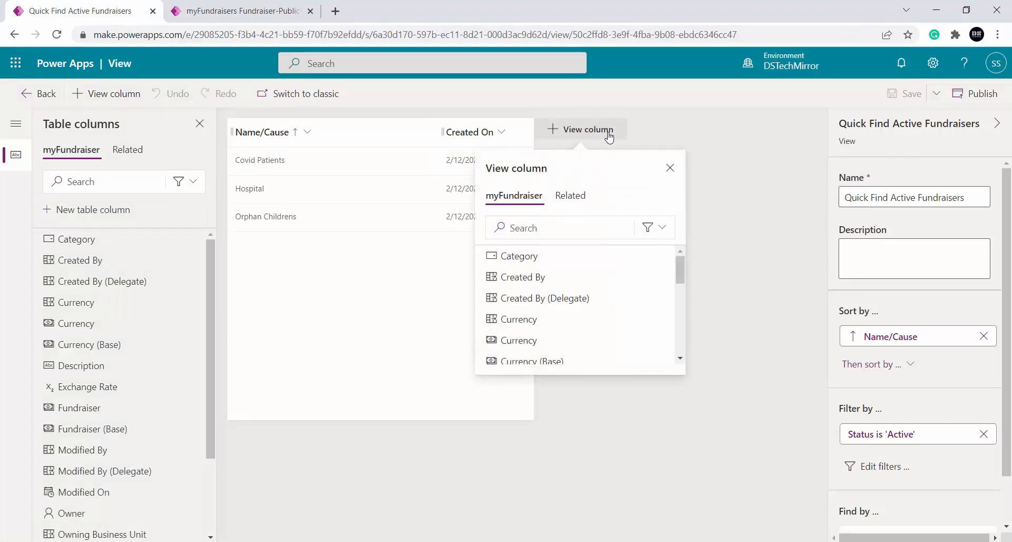
click(501, 131)
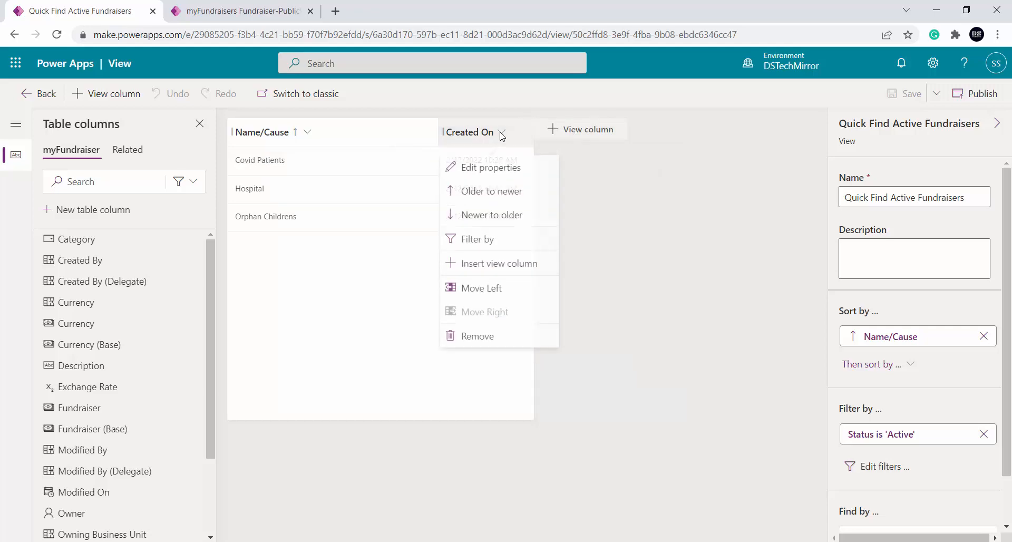
click(496, 337)
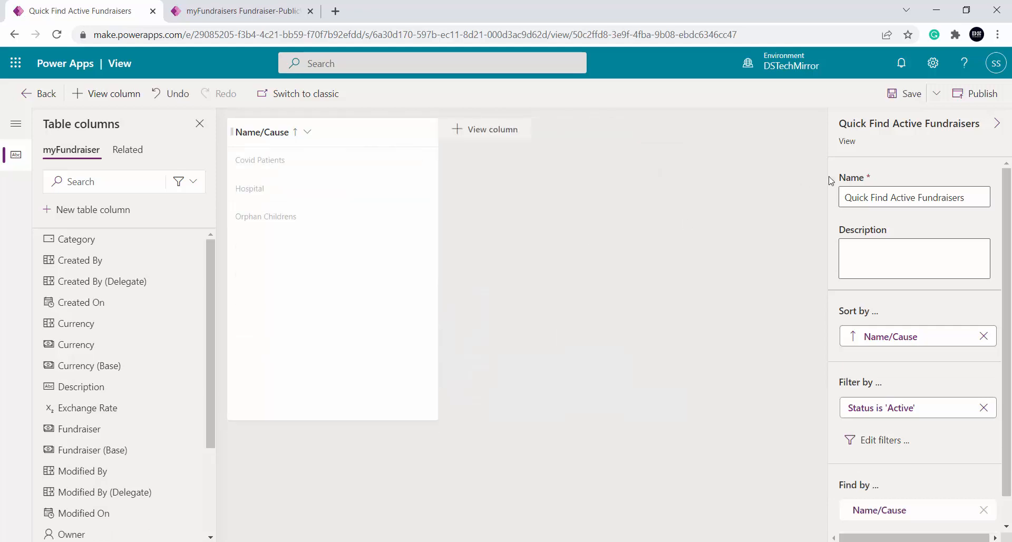
click(905, 93)
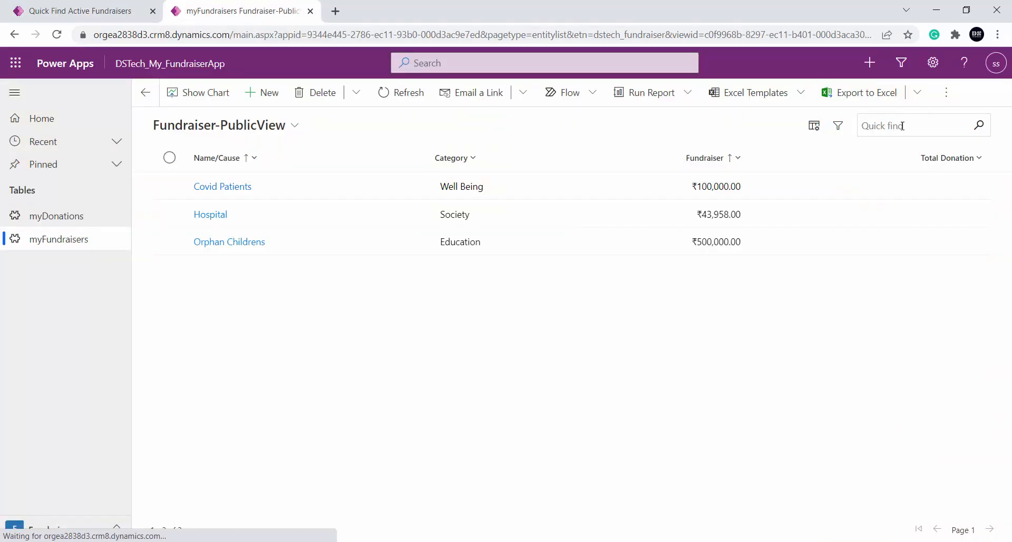
Run another quick find in the myFundraisers list to check the columns of the edited view
click(906, 126)
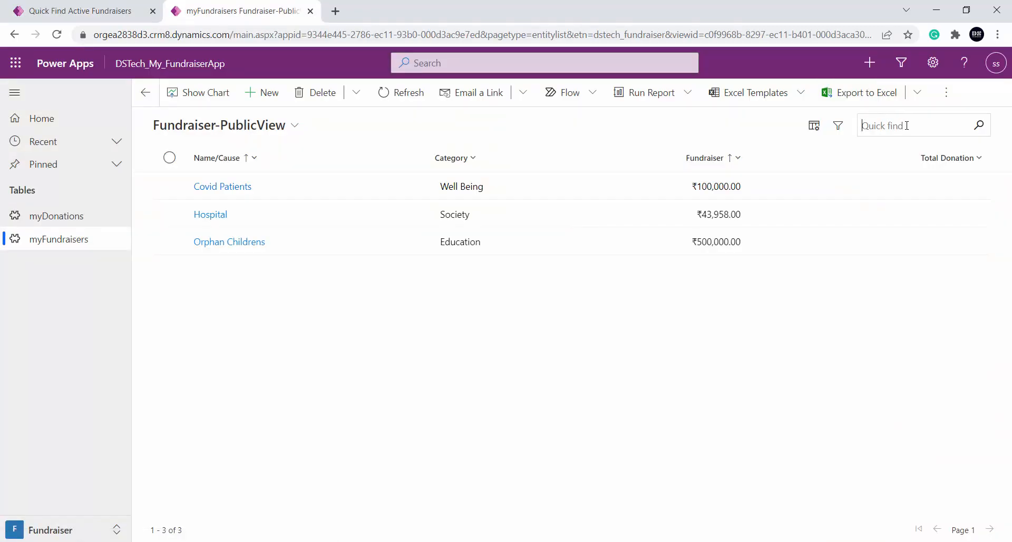
text(covid)
key(Return)
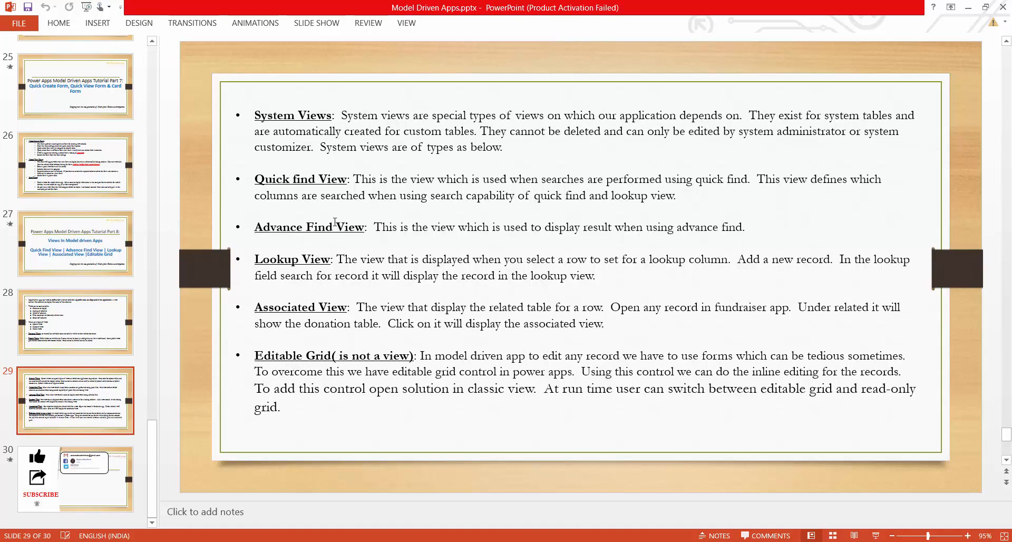
Switch to Power Apps and open the Fundraiser Advanced Find View of myFundraiser for editing
key(alt+Tab)
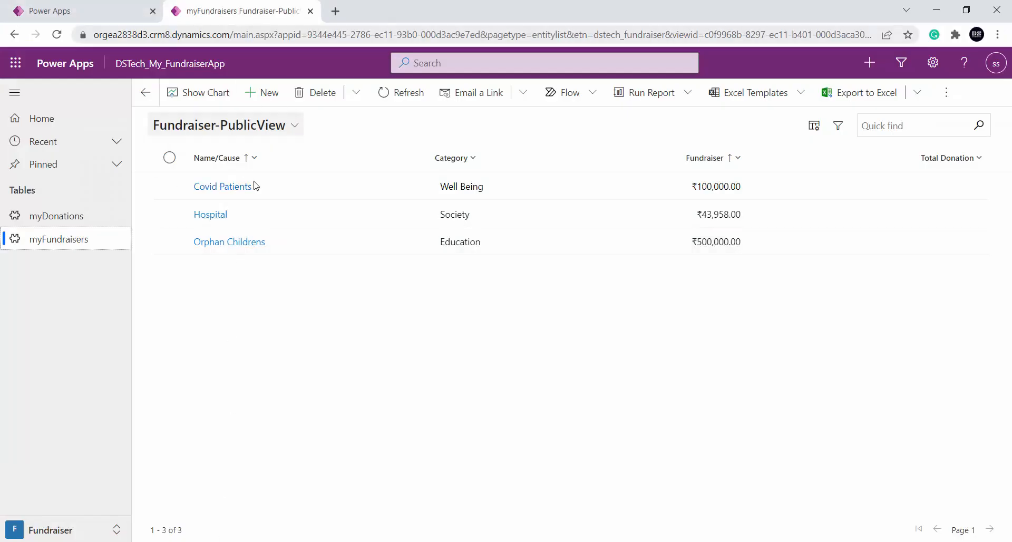
click(69, 9)
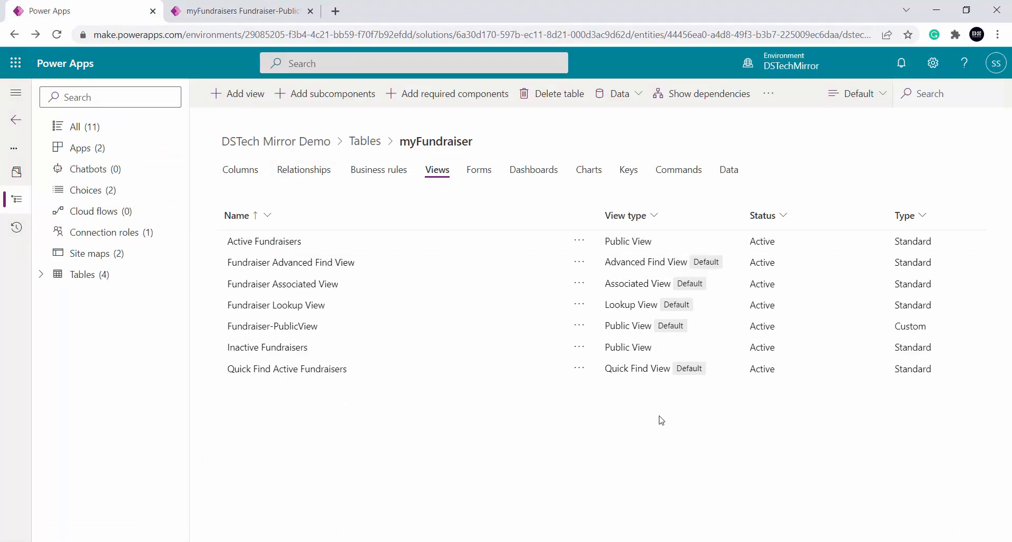
click(404, 266)
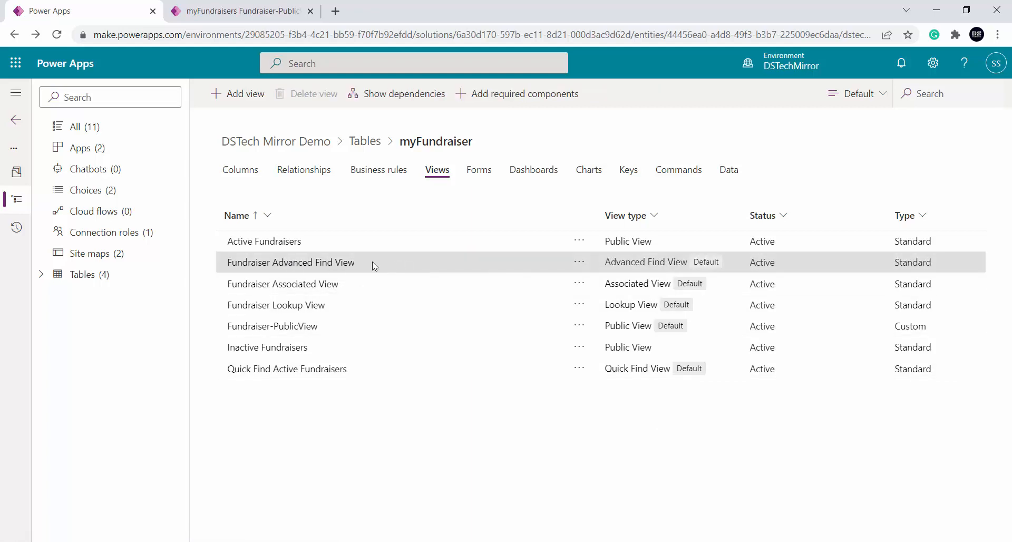
click(579, 262)
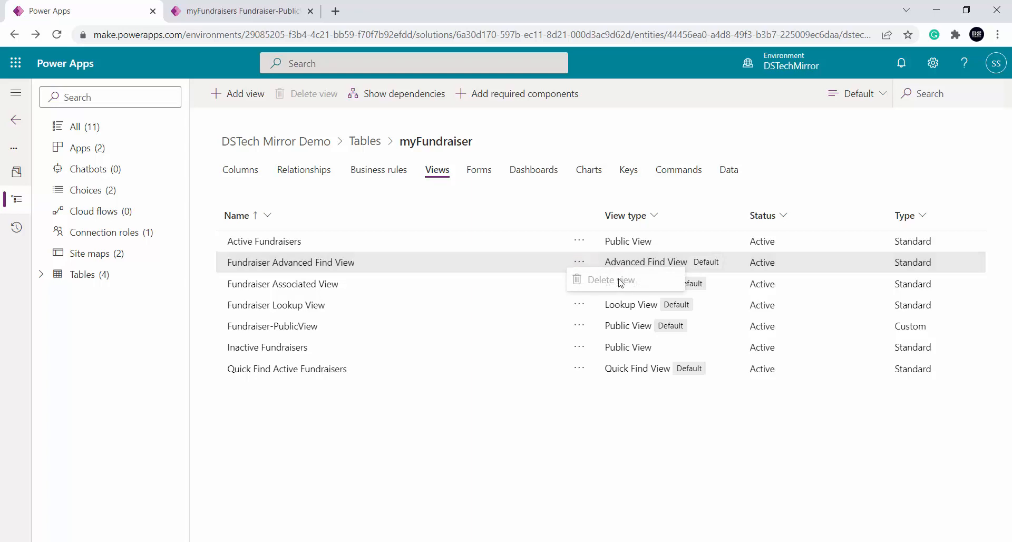
click(345, 263)
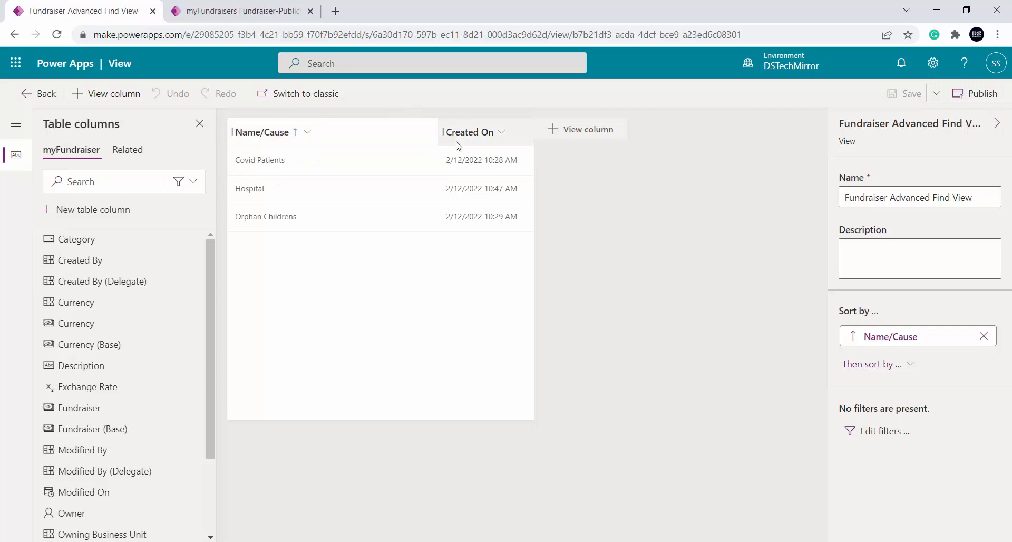
Add a standalone filter condition to the Advanced Find view with Category equal to Education
click(878, 431)
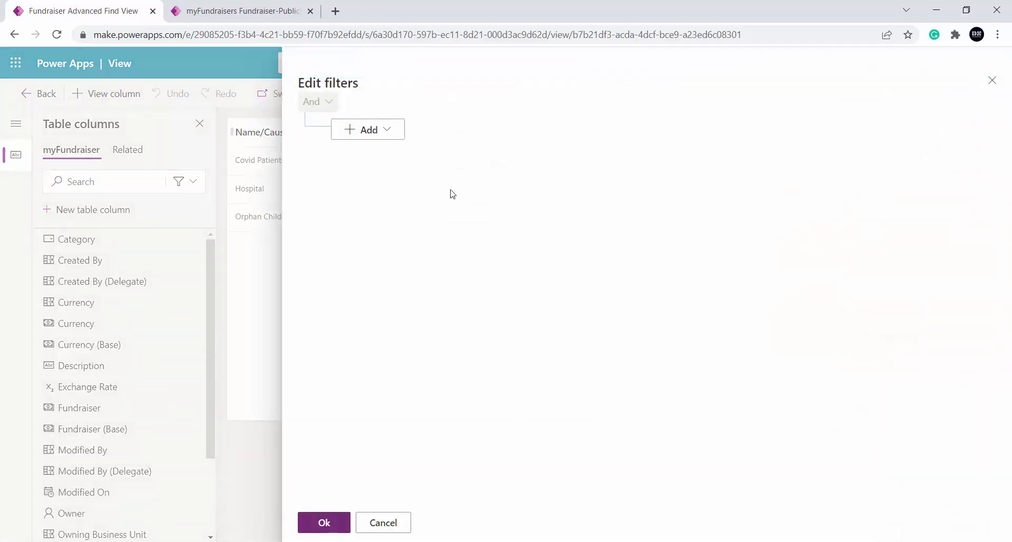
click(367, 129)
click(384, 154)
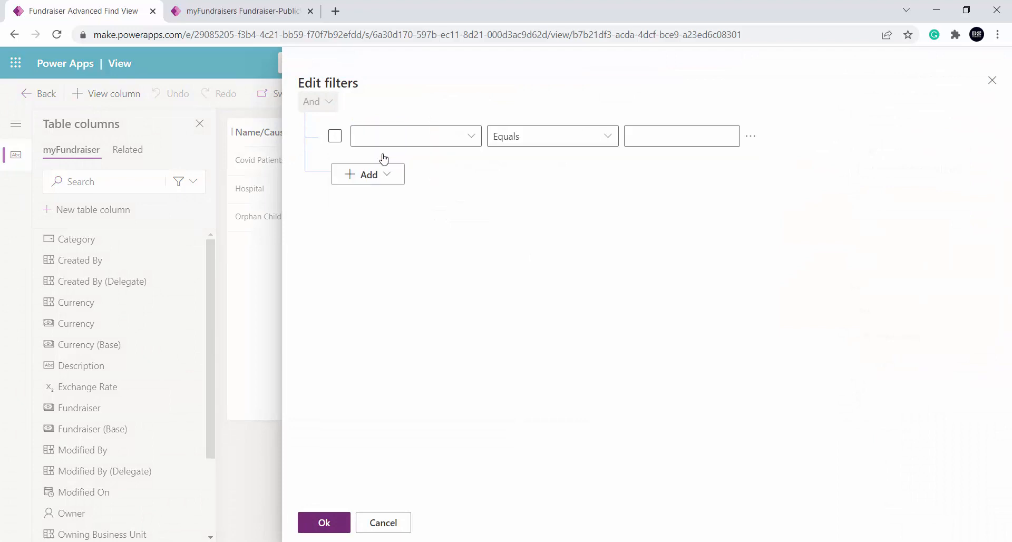
click(470, 136)
click(536, 69)
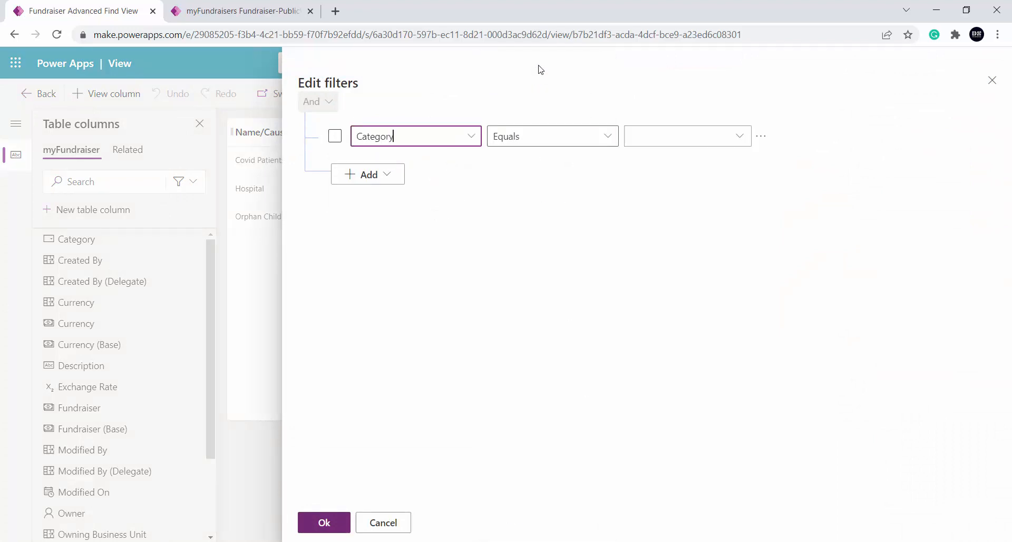
click(743, 139)
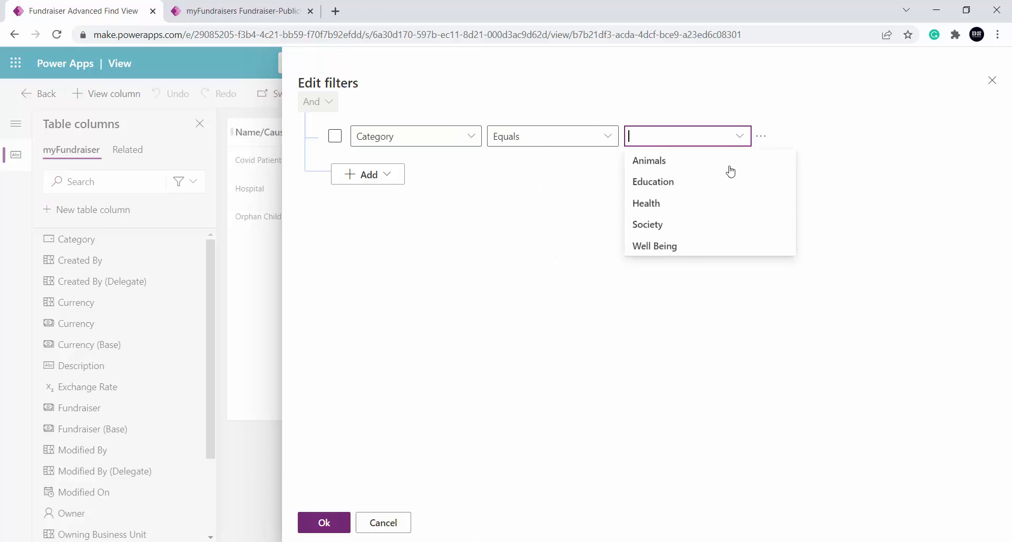
click(643, 182)
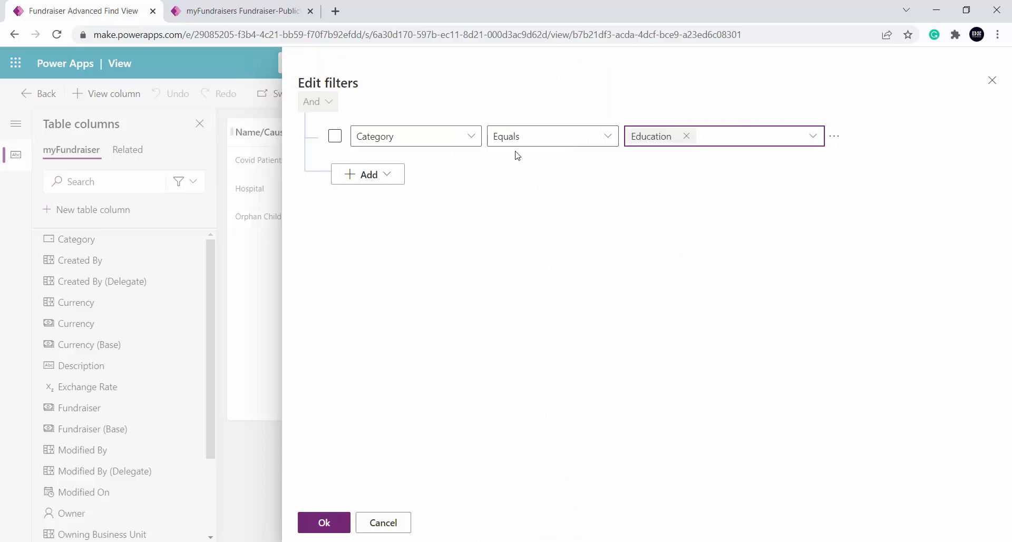
Replace the standalone Category condition with a filter group whose conditions are combined with Or
click(388, 174)
click(386, 221)
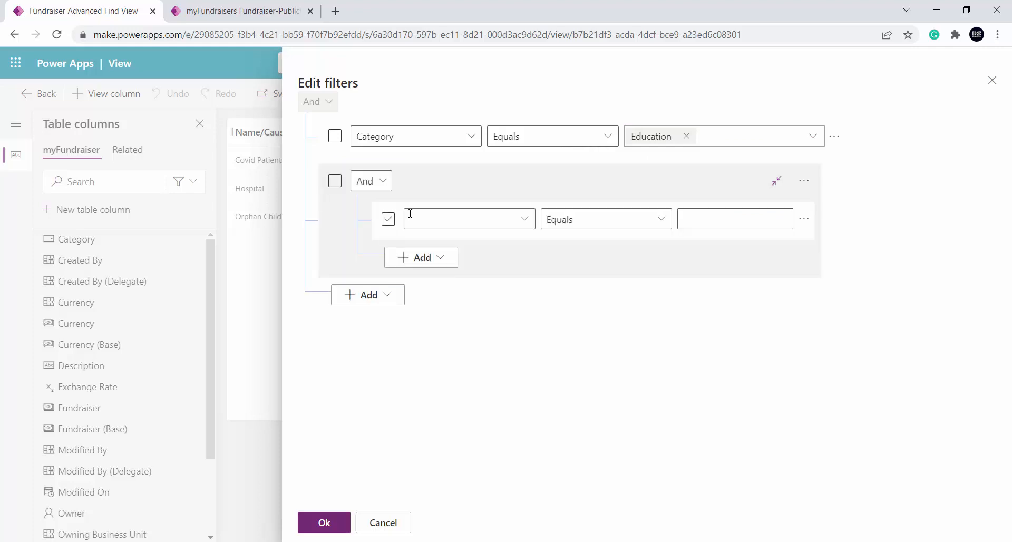
click(834, 138)
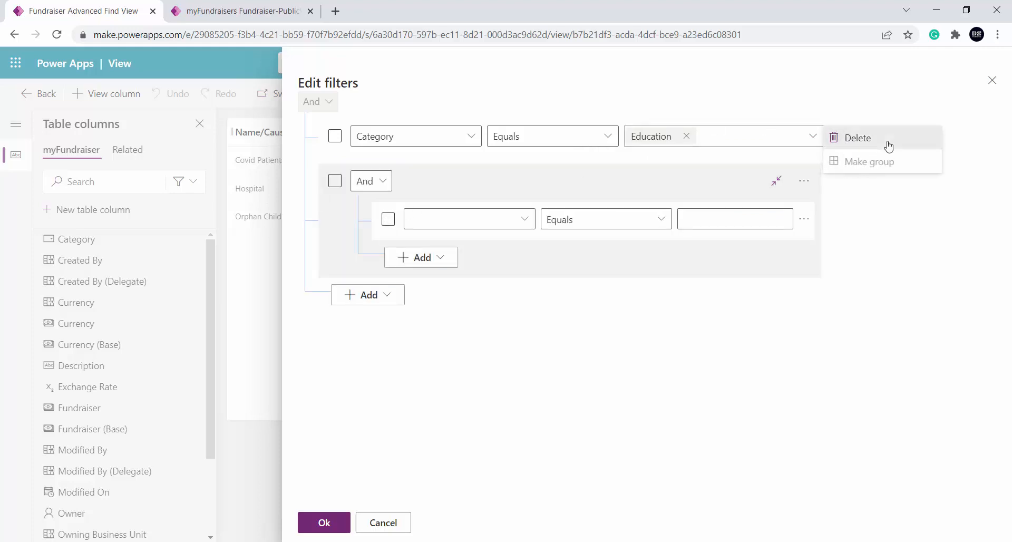
click(887, 144)
click(382, 141)
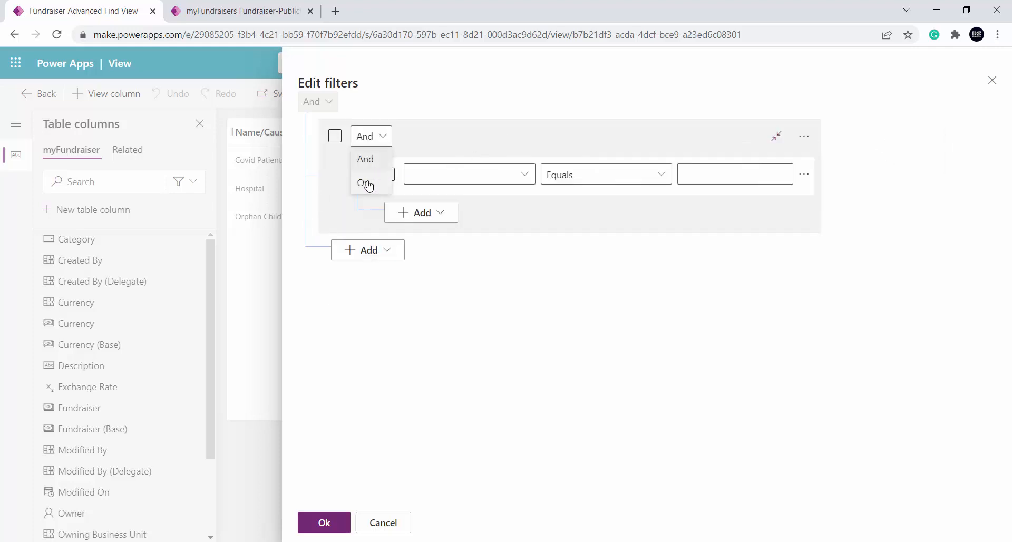
click(364, 184)
Set the first condition in the Or group to Category equals Education
click(522, 178)
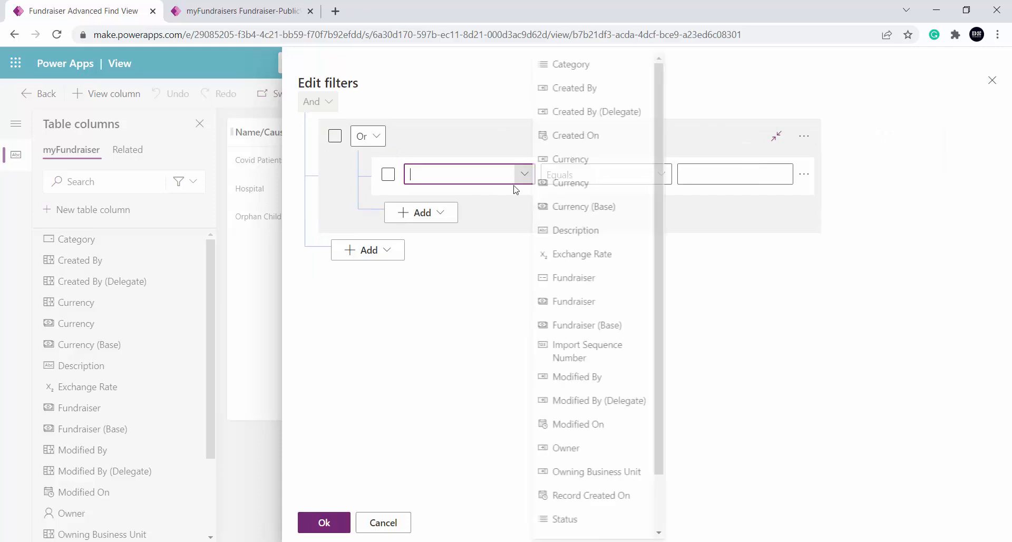
click(599, 66)
click(728, 176)
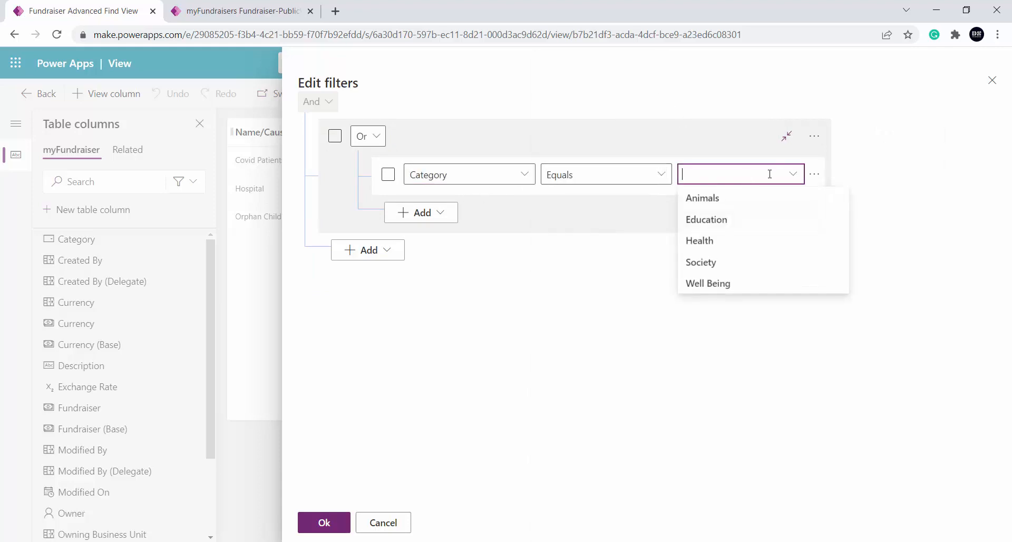
click(715, 221)
click(604, 214)
Add a second row to the Or group with the condition Category equals Society
click(434, 217)
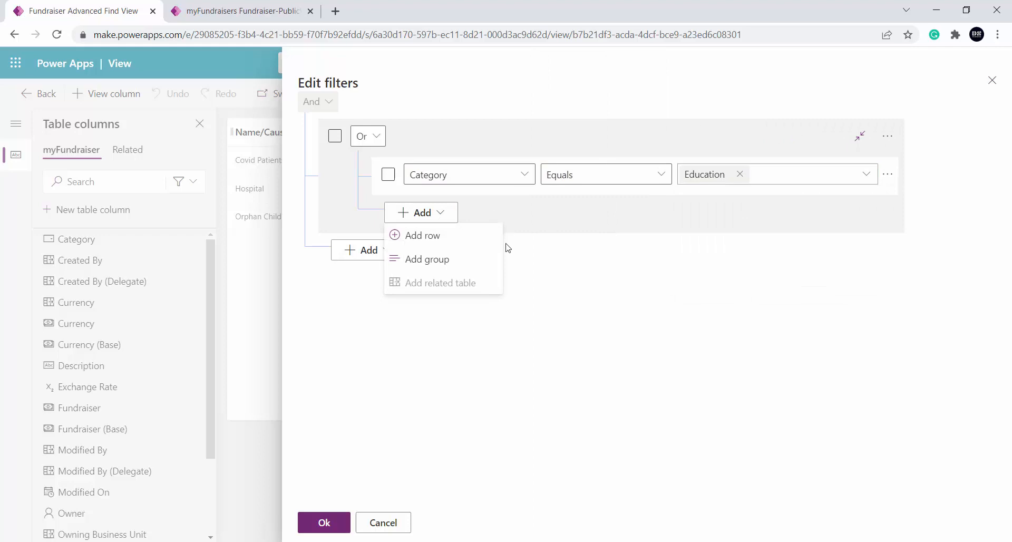
click(457, 242)
click(525, 218)
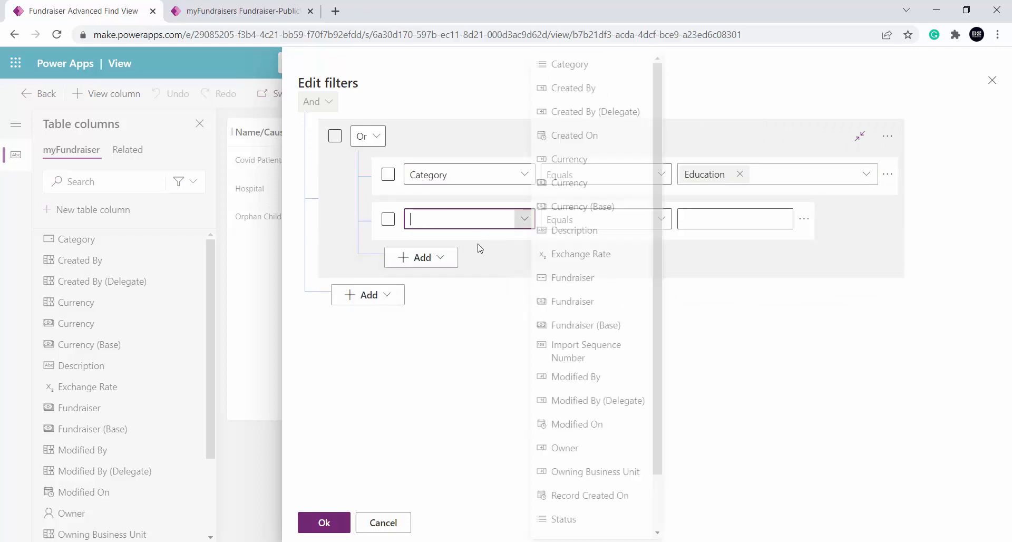
click(594, 66)
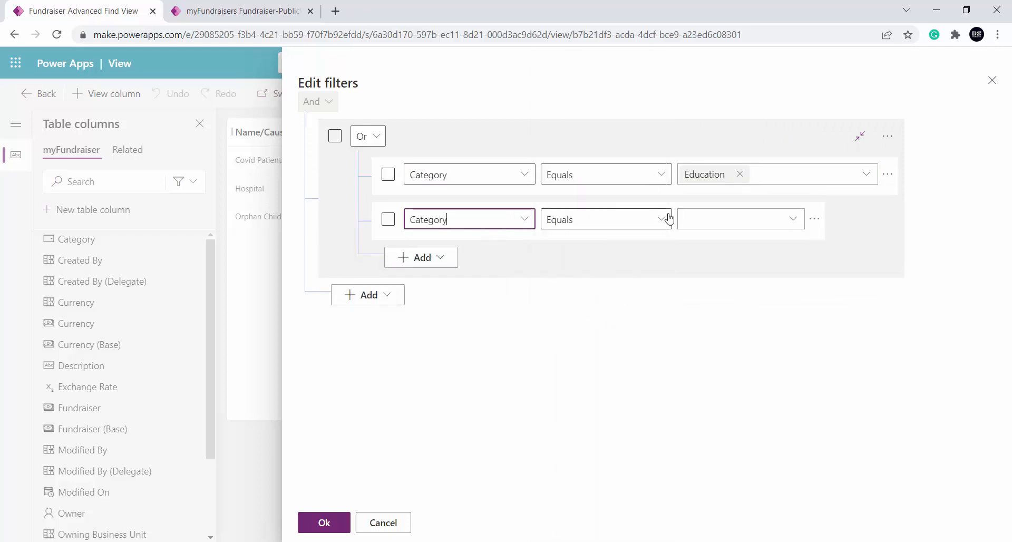
click(748, 218)
click(728, 308)
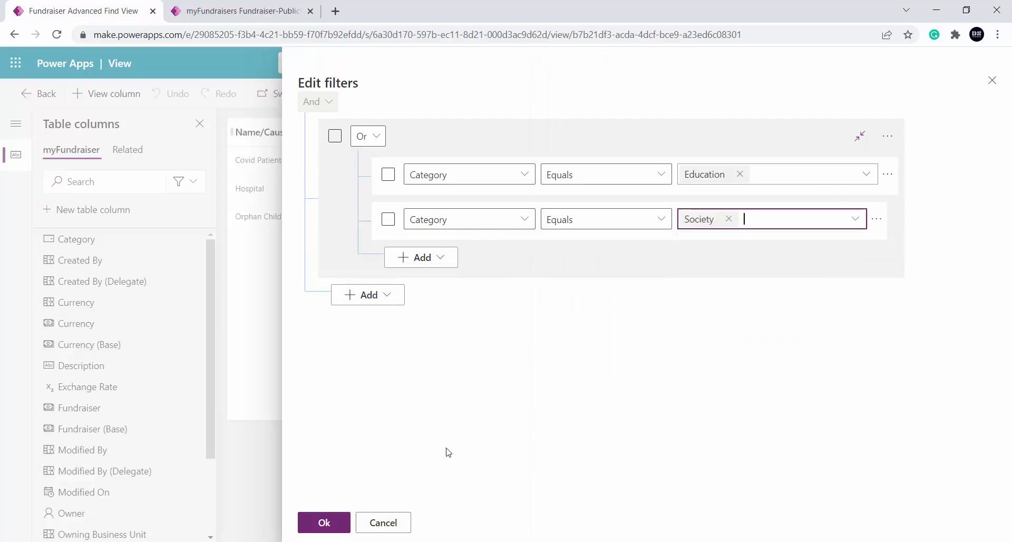
Apply the filter conditions, then save and publish the Fundraiser Advanced Find View
click(338, 524)
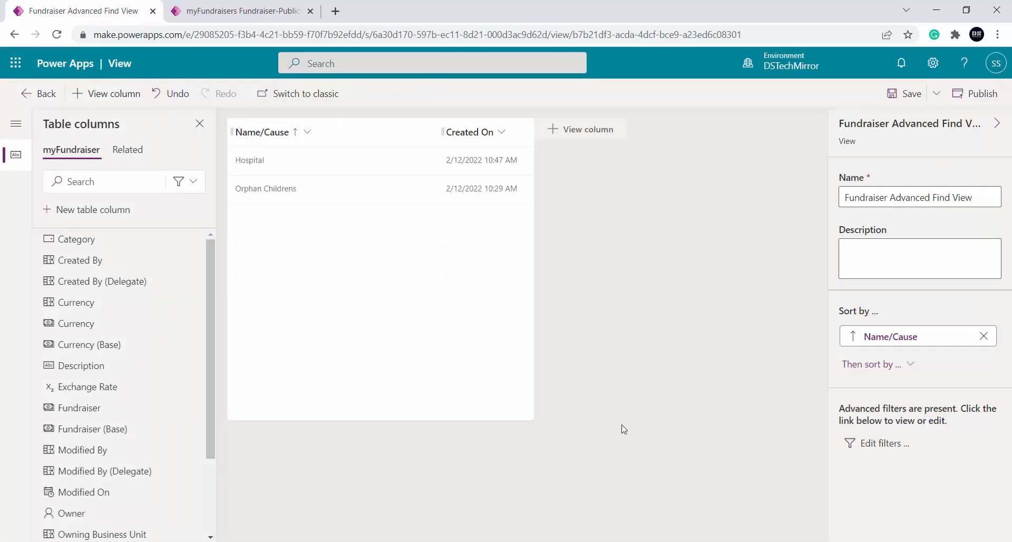
click(910, 94)
click(984, 100)
Launch Advanced Find from the Covid Patients record in the fundraiser app and run its default myFundraisers query
click(254, 17)
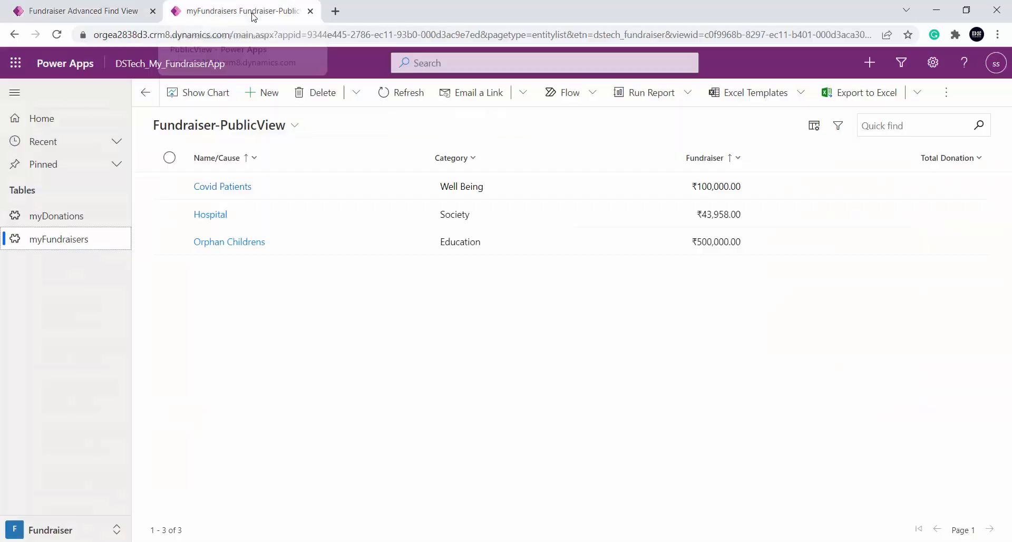
click(429, 26)
click(488, 468)
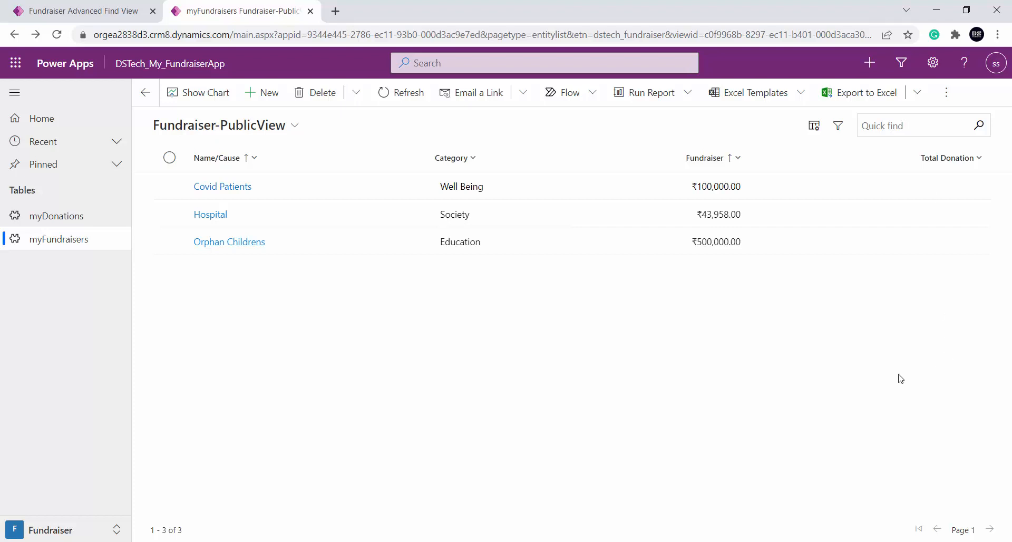
click(216, 187)
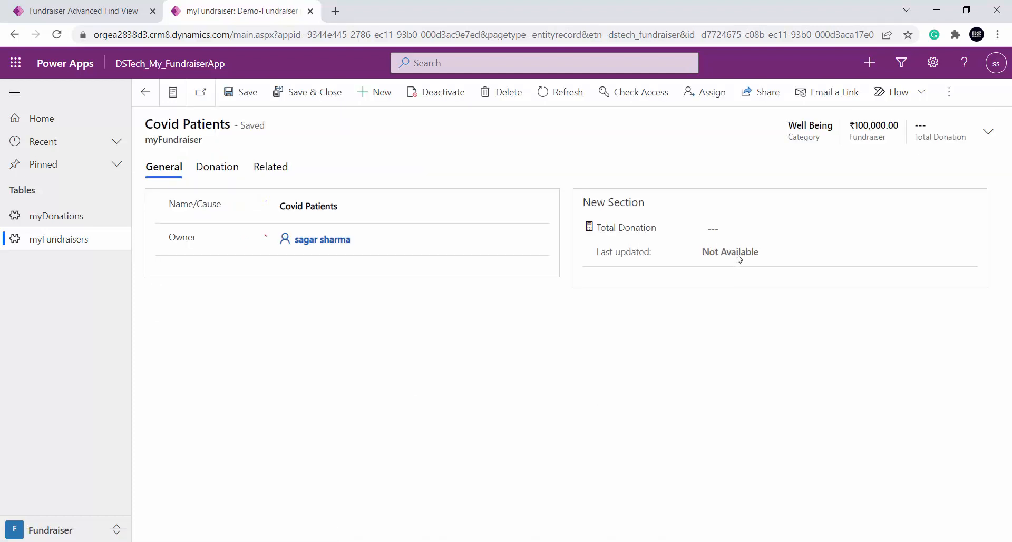
click(904, 64)
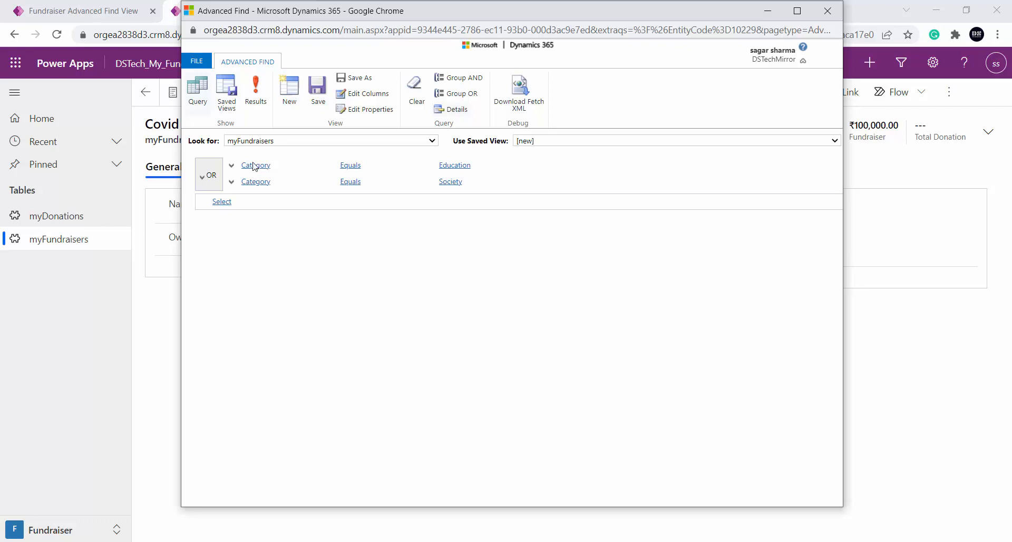
click(255, 92)
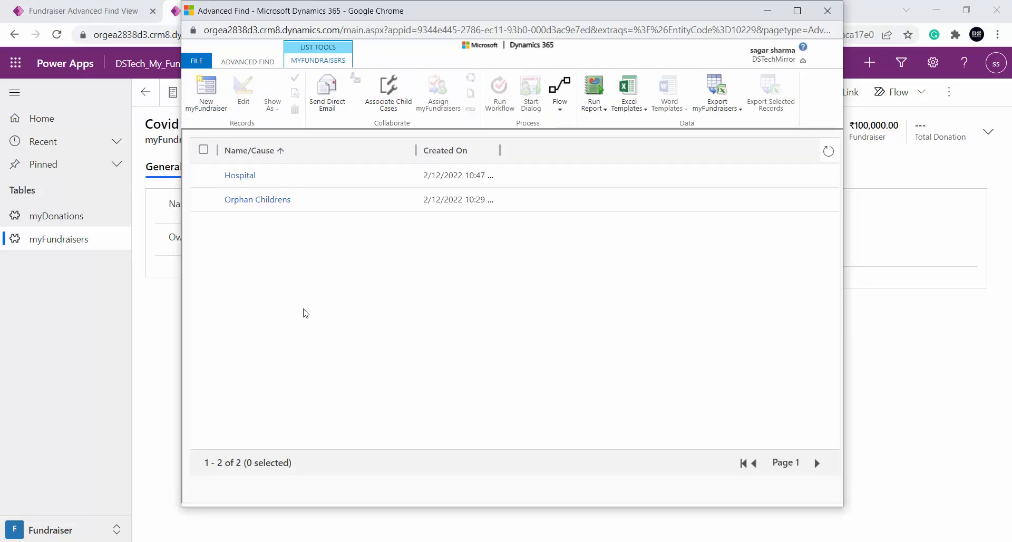
Return to Power Apps, reopen the Fundraiser Advanced Find View and examine its filter conditions
click(69, 4)
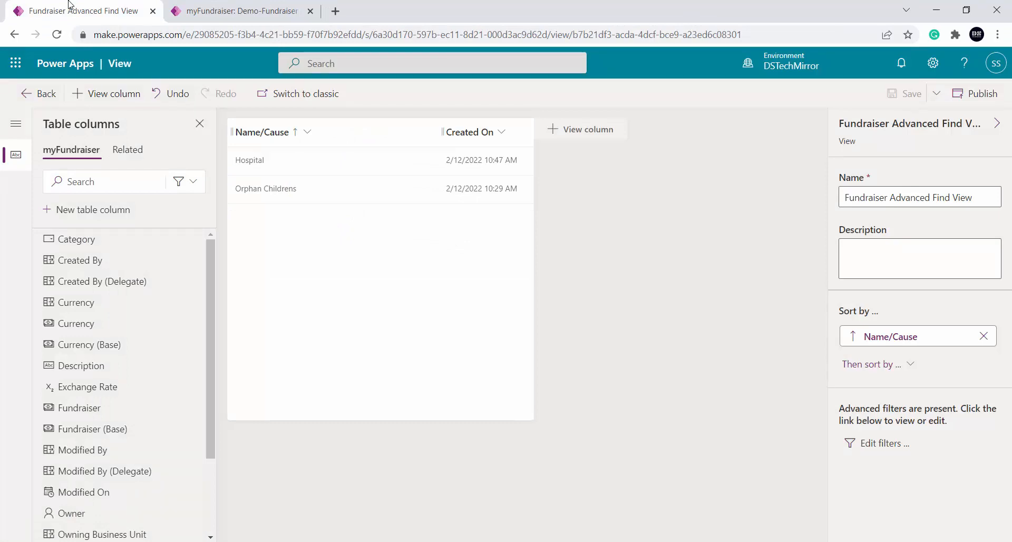
click(37, 96)
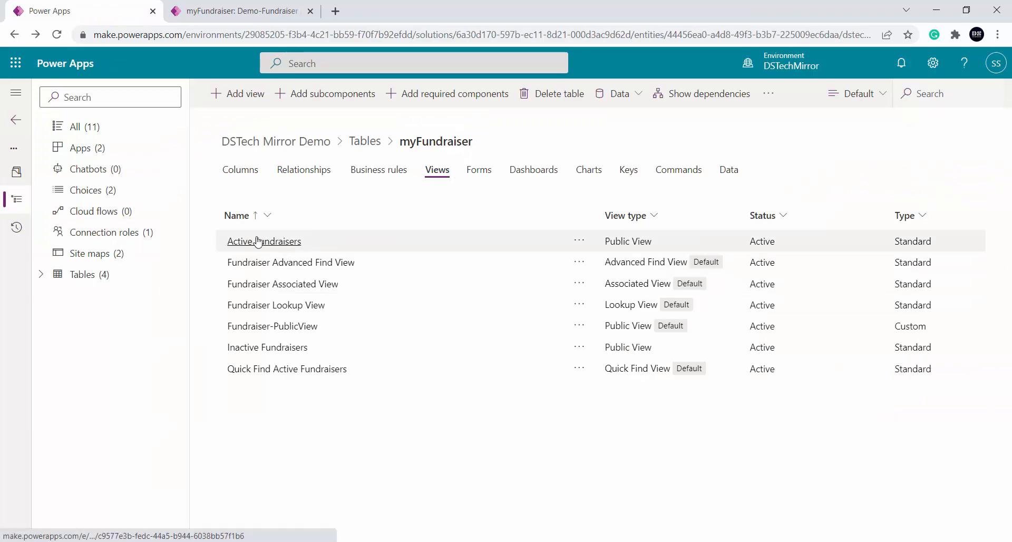
click(323, 263)
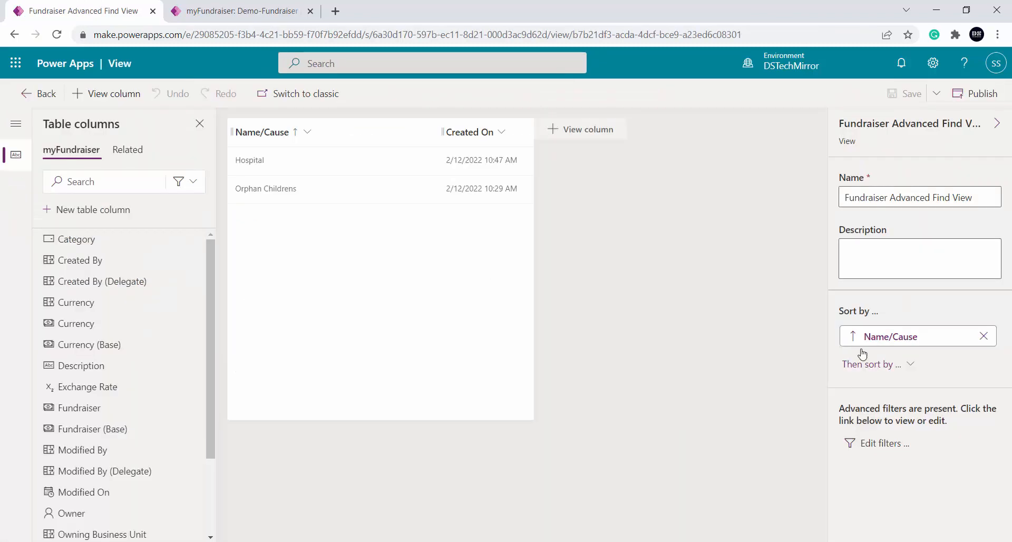
click(884, 443)
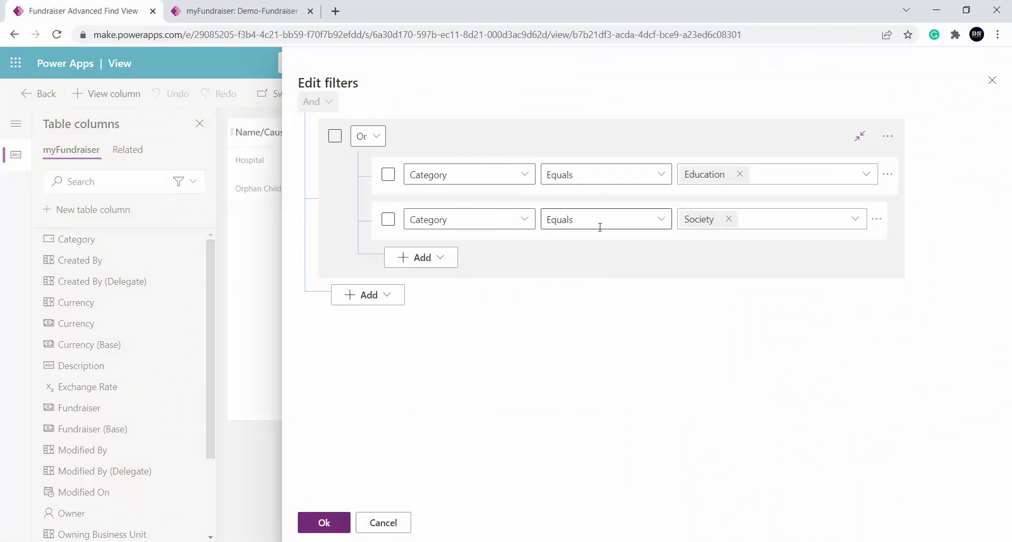
Launch Advanced Find again, dismiss the view's filter editor without changes, and show the query results to compare them with the view
click(291, 5)
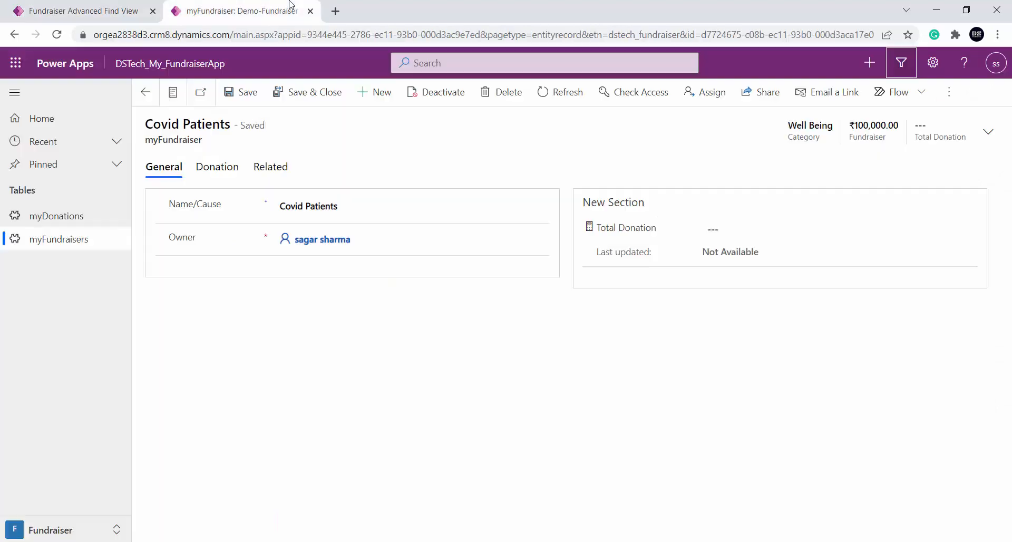
click(902, 62)
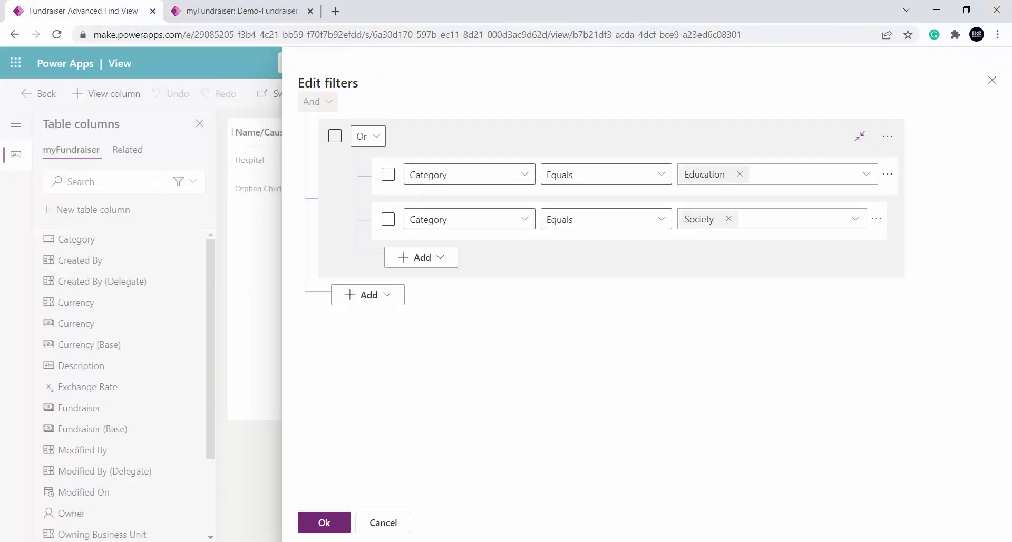
click(394, 520)
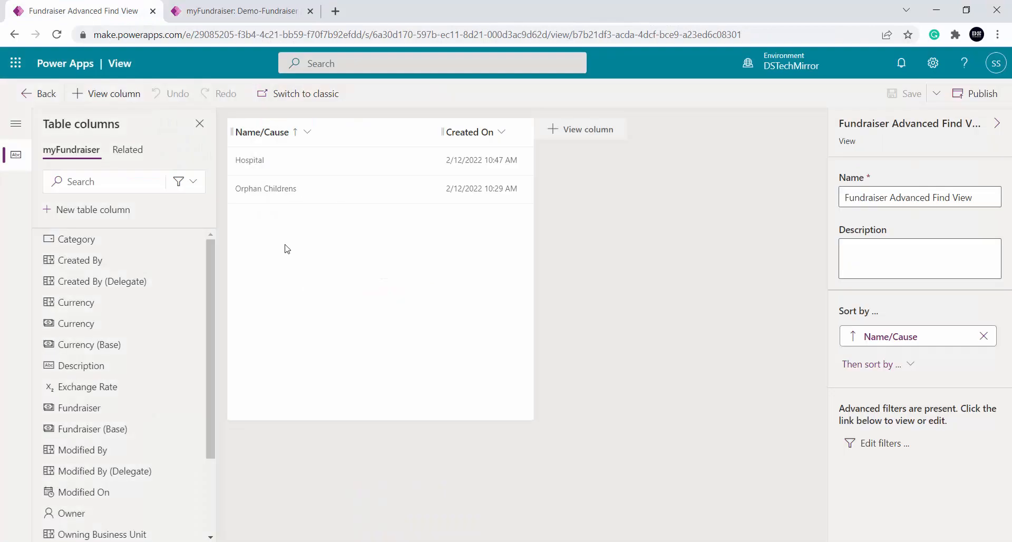
click(232, 10)
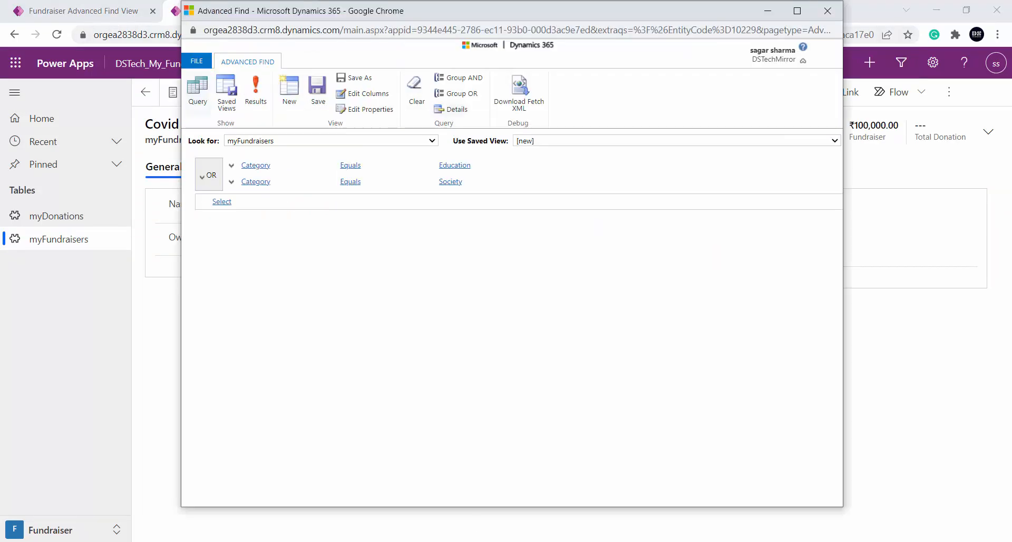
click(257, 86)
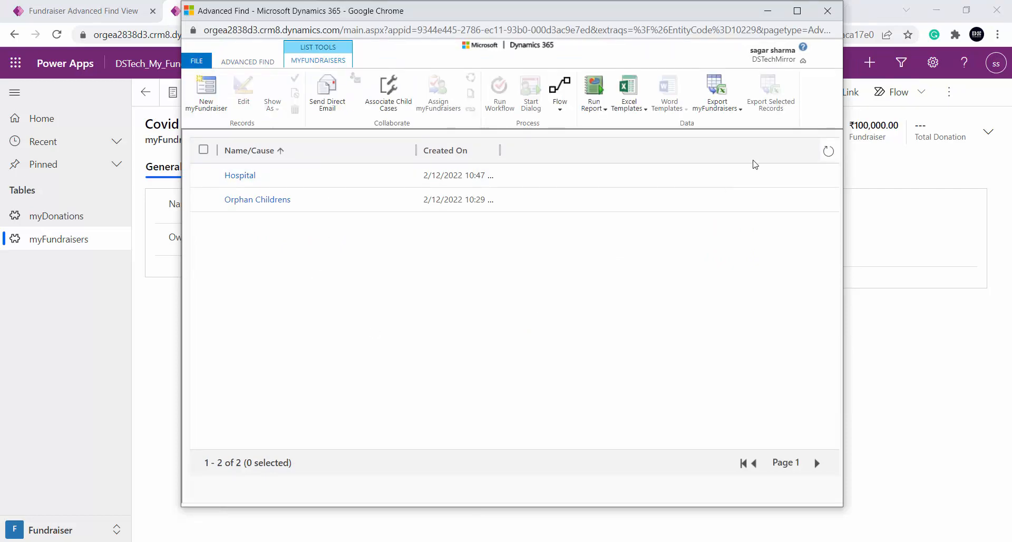
Return to the myFundraisers list, launch Advanced Find with a [new] saved view, and examine its default conditions
click(827, 12)
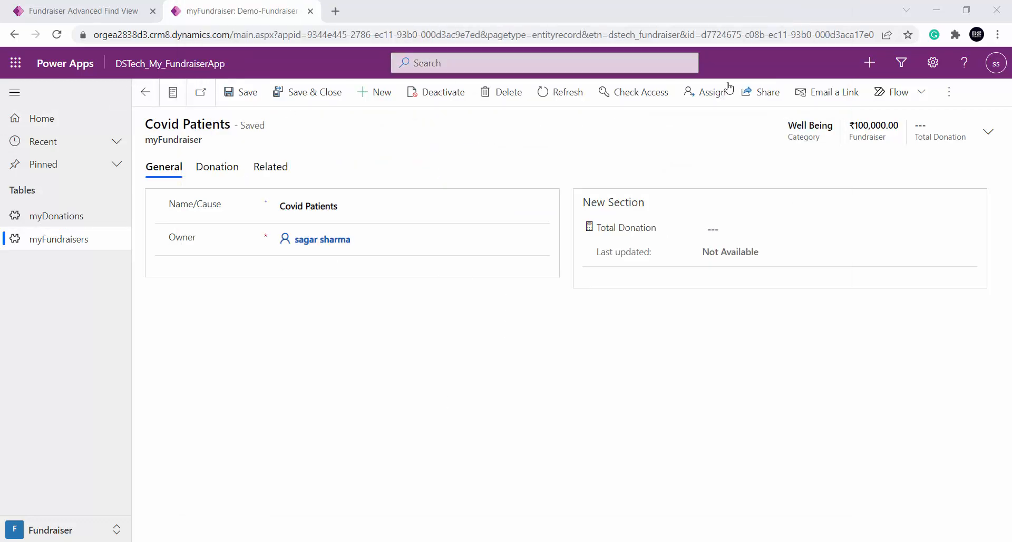
click(145, 93)
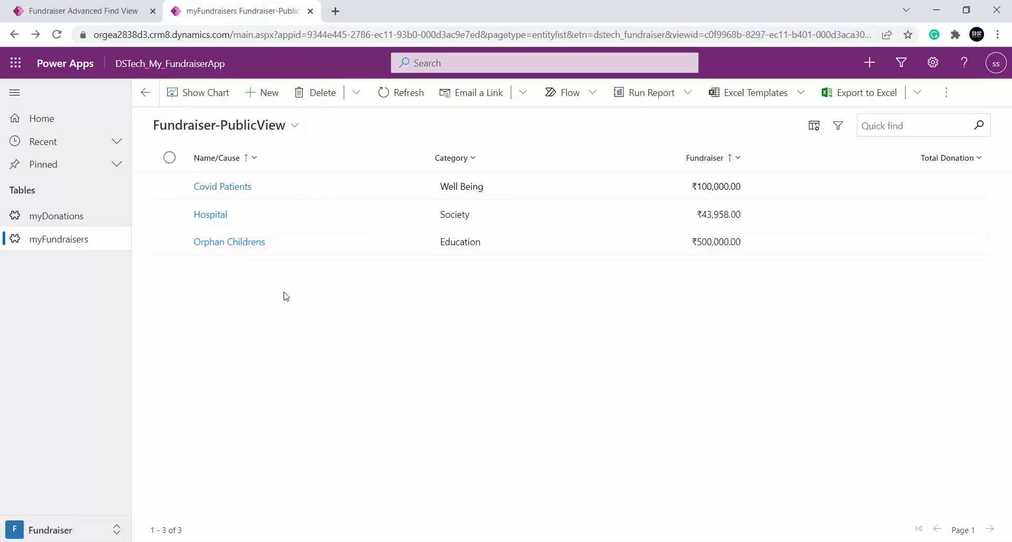
click(899, 65)
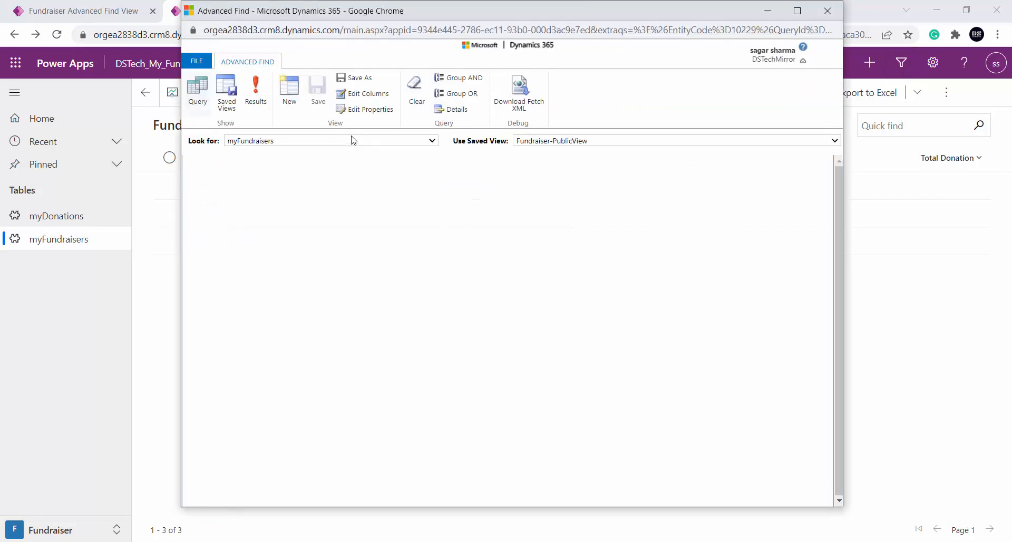
click(585, 143)
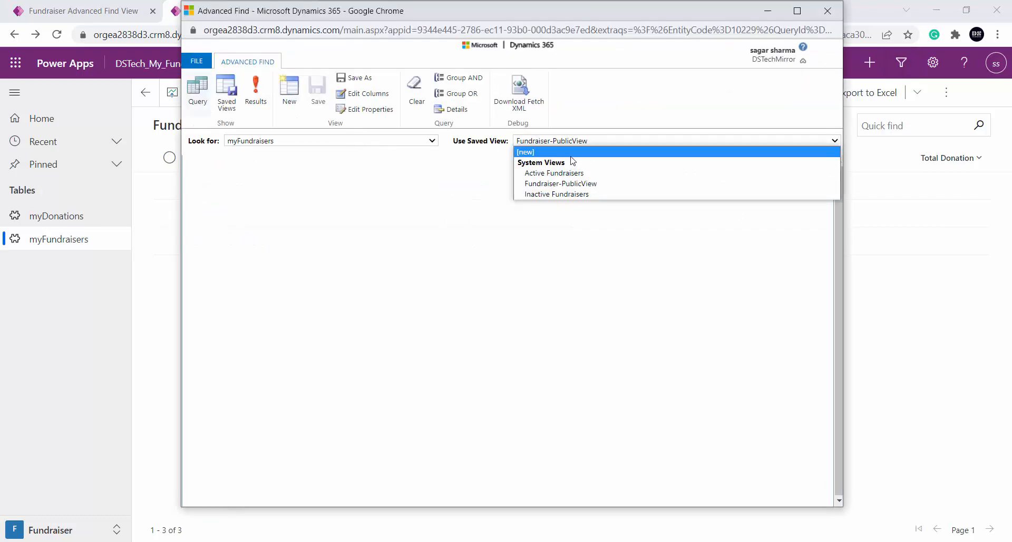
click(571, 154)
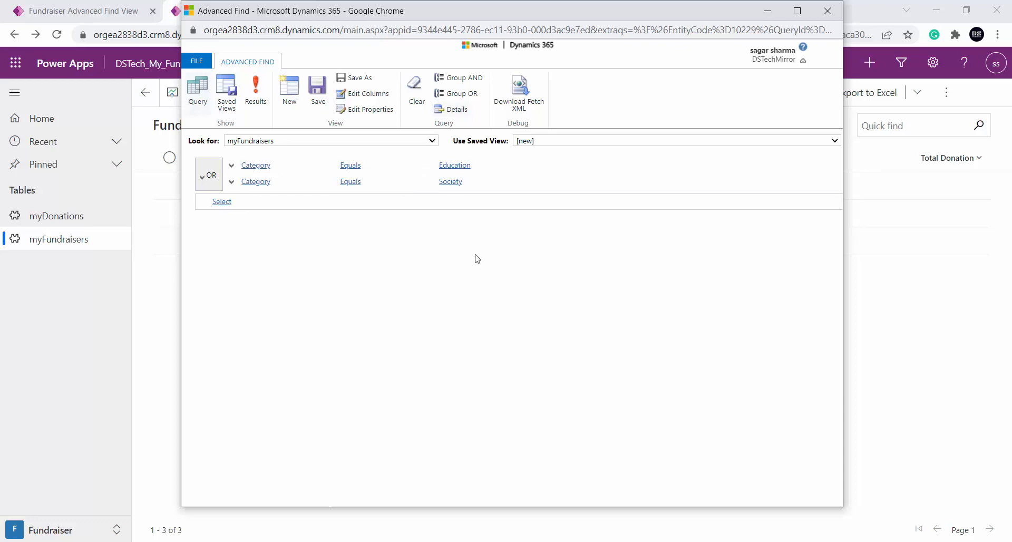
click(827, 11)
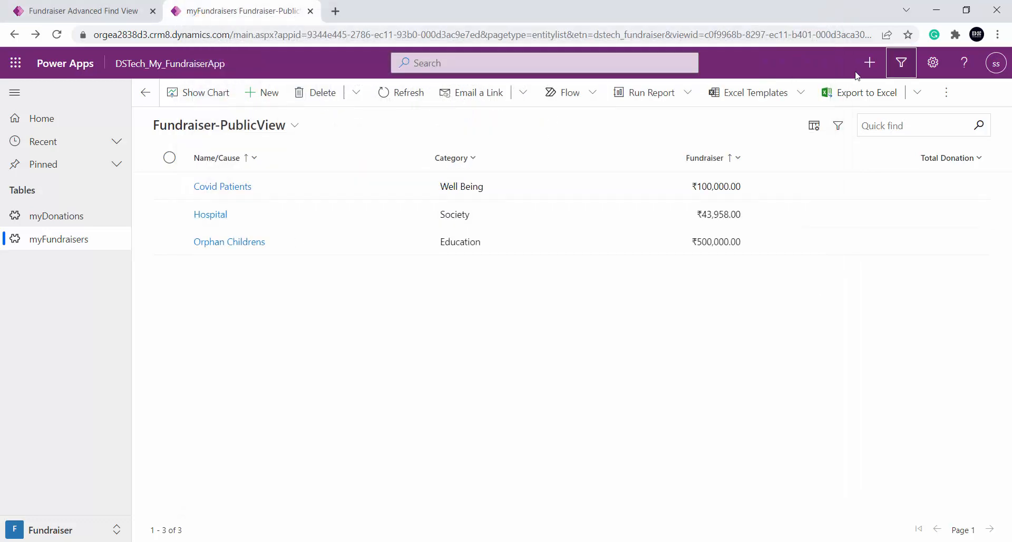
Relaunch Advanced Find from the myFundraisers list, run the [new] view's default query, and close the results after viewing them
click(901, 62)
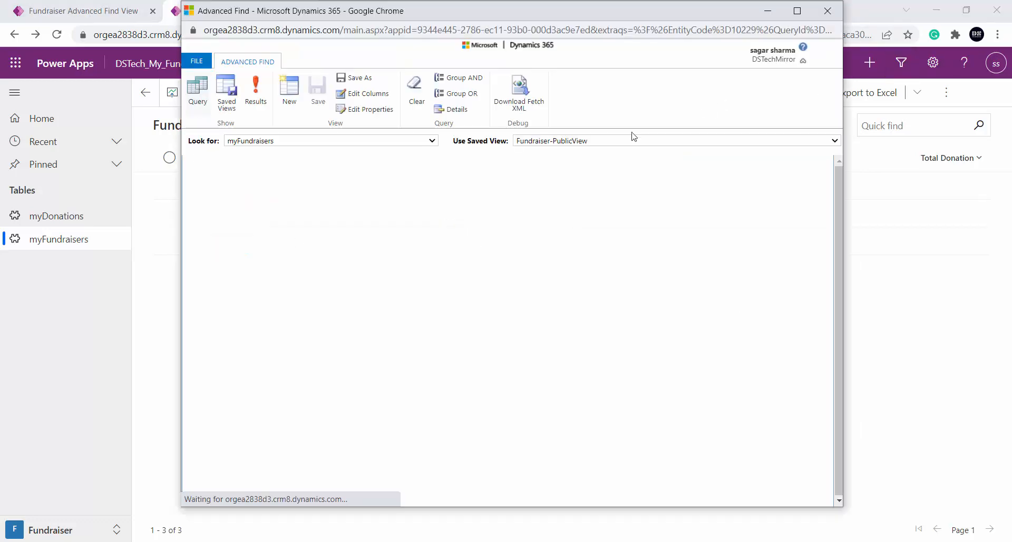
click(613, 141)
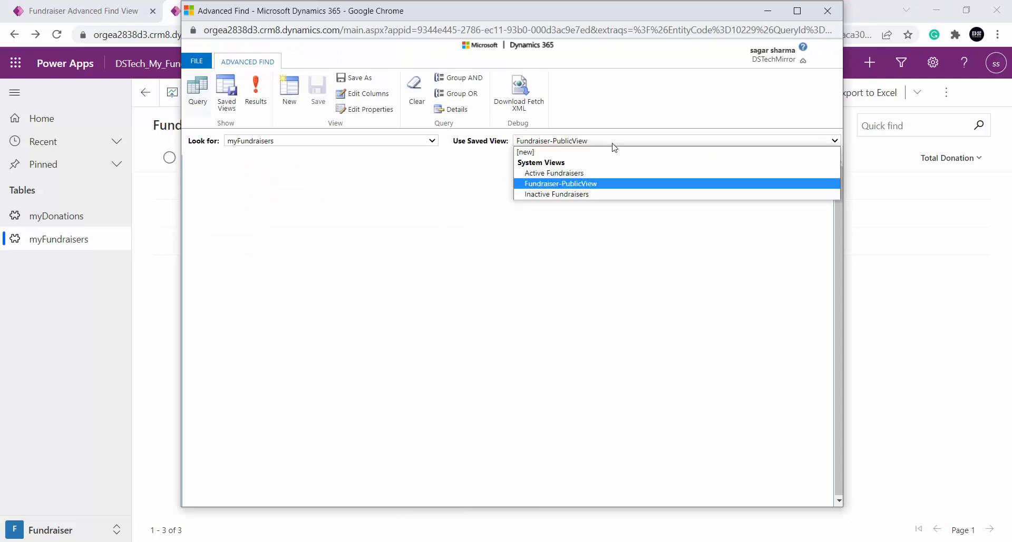
click(538, 152)
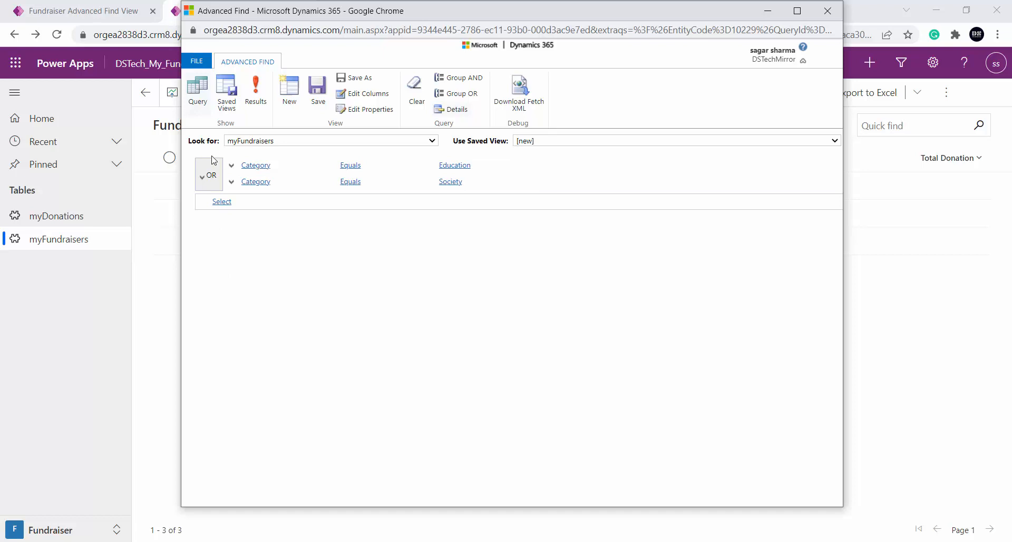
click(255, 84)
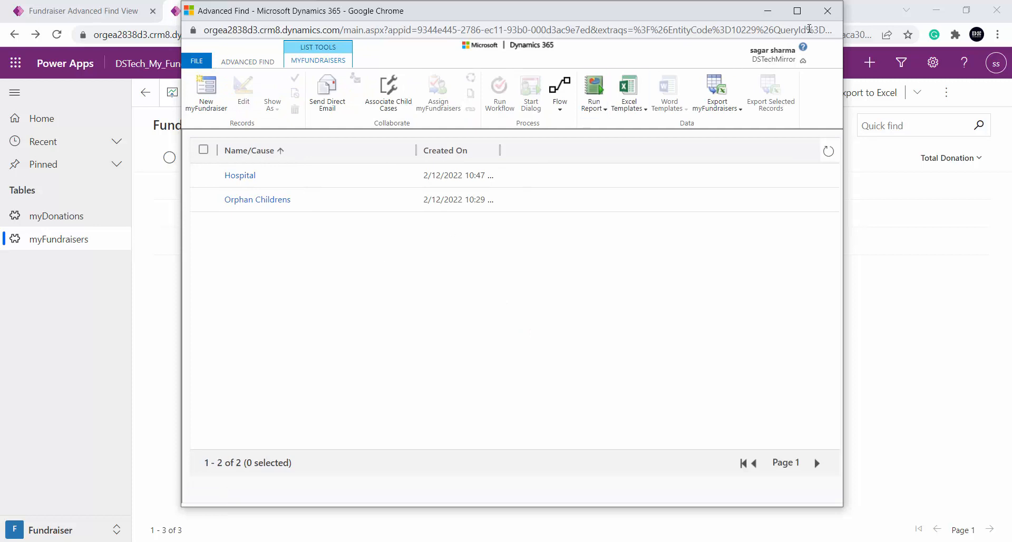
click(826, 11)
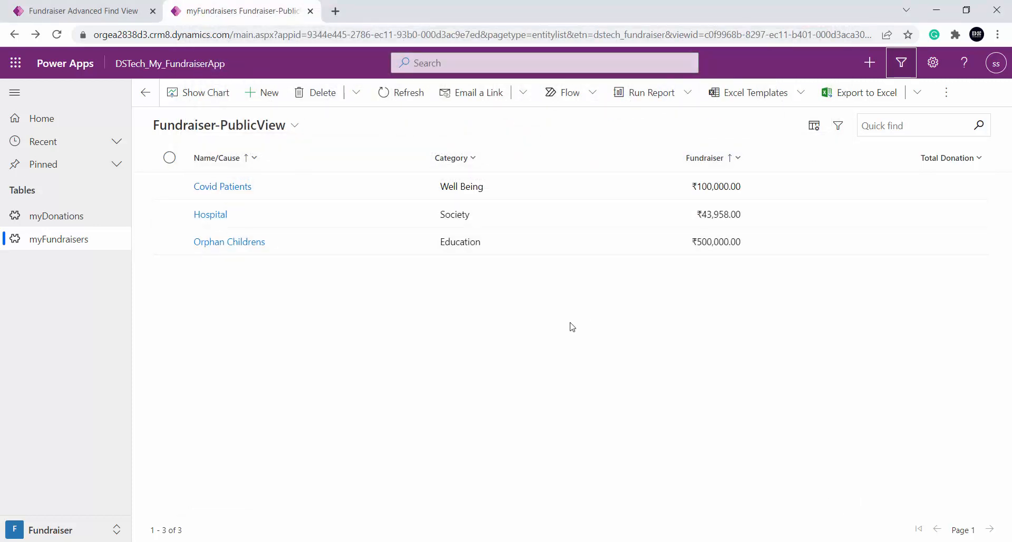
Open the myDonations table in the fundraiser app and start a new myDonation record
key(alt+Tab)
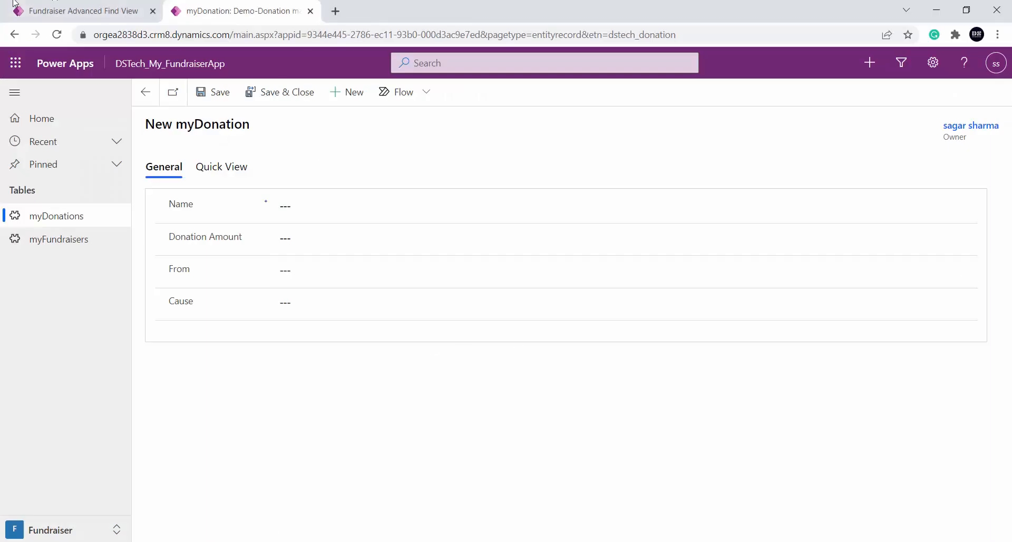
click(76, 8)
click(246, 4)
click(53, 221)
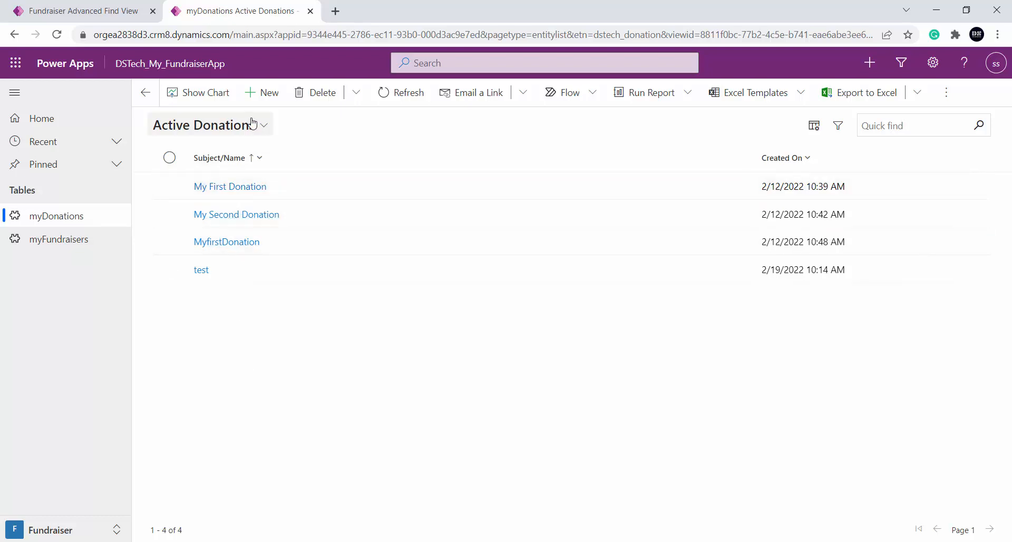
click(262, 93)
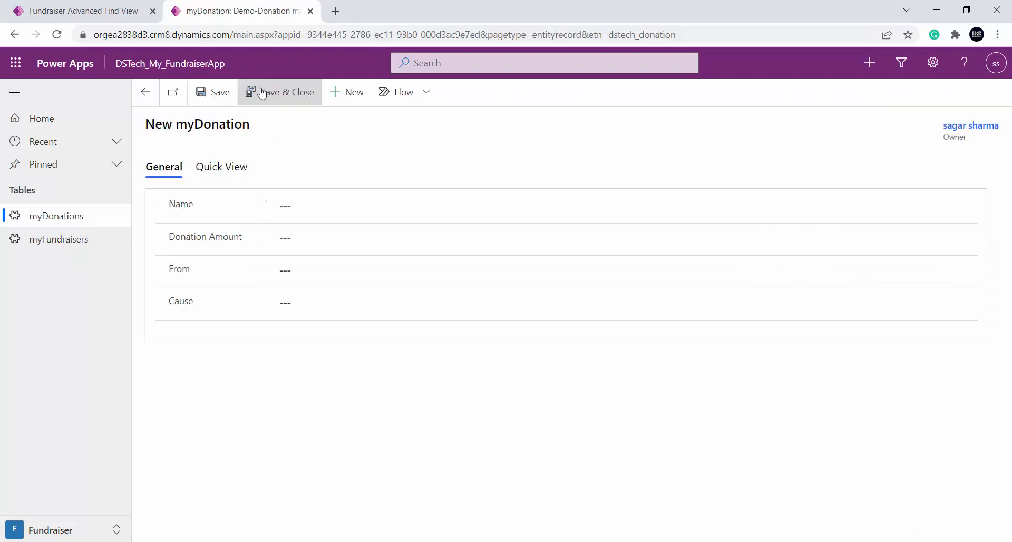
Search the new donation's Cause lookup for "coid" and expand it into the advanced lookup
click(326, 298)
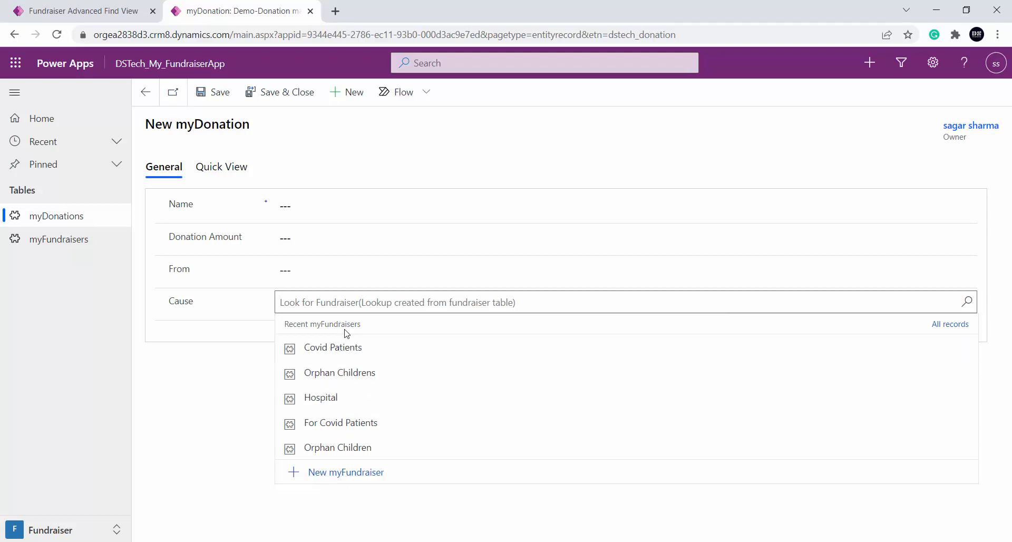
text(coi)
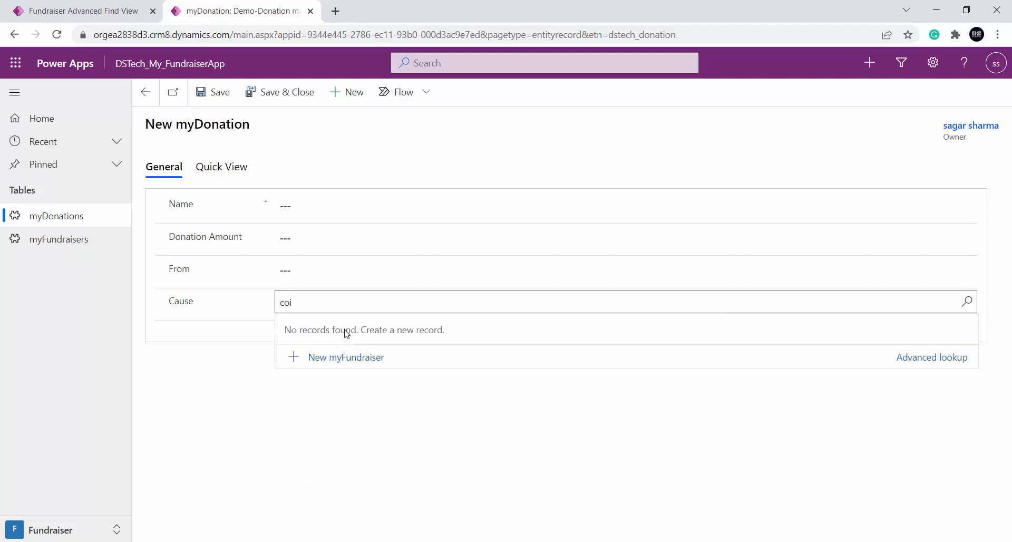
text(v)
click(945, 358)
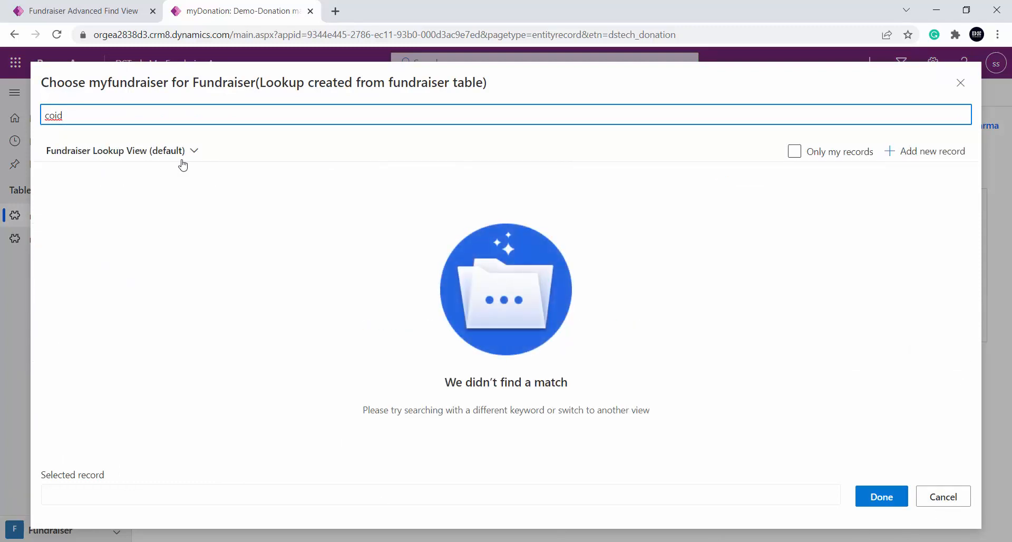
Switch to the Power Apps maker portal and open the Fundraiser Lookup View from the myFundraiser table's views
click(97, 4)
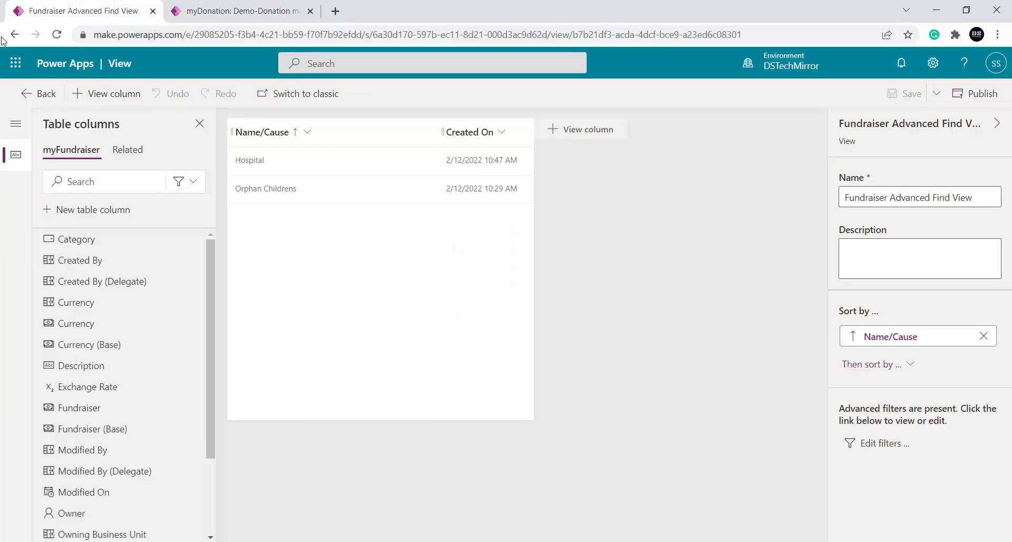
click(35, 90)
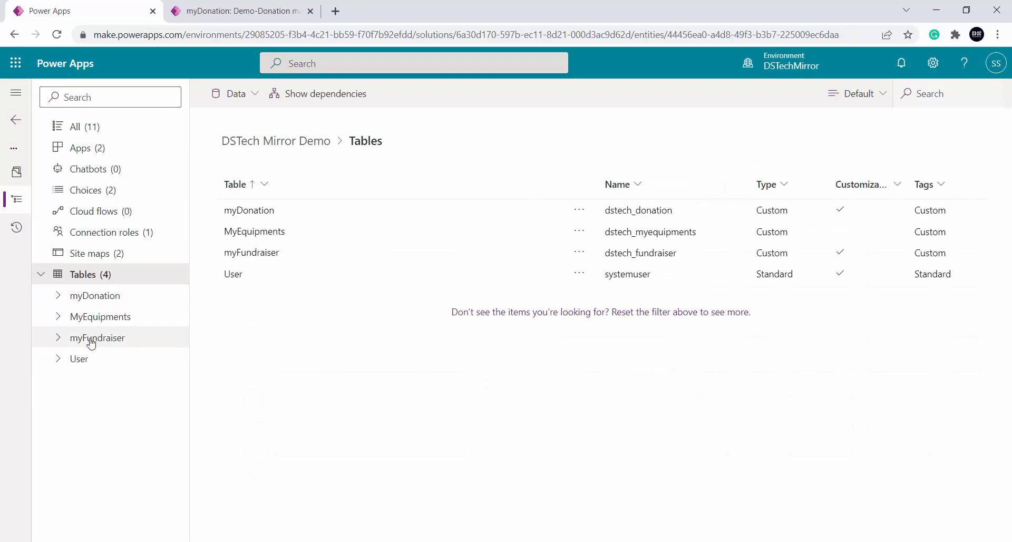
click(87, 338)
click(430, 169)
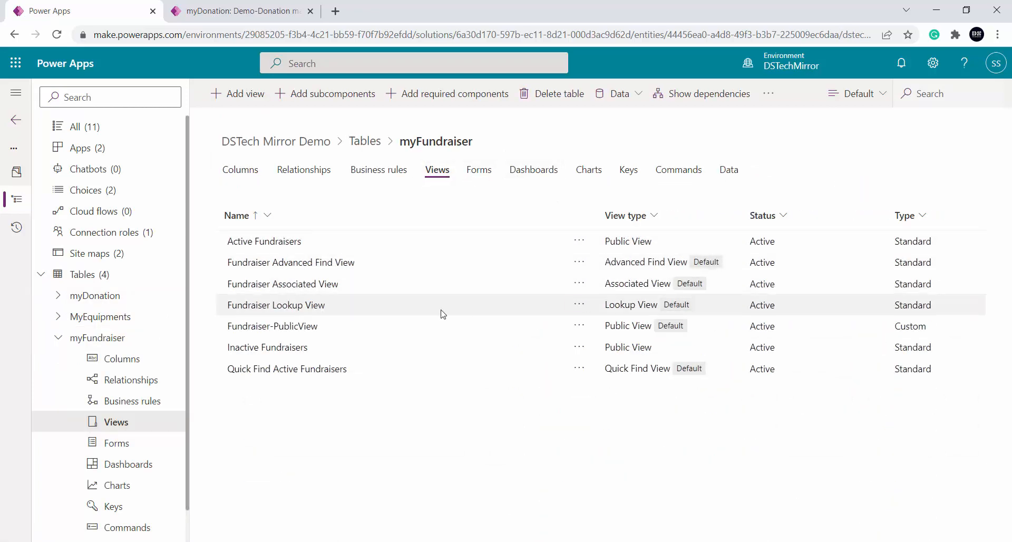
click(269, 305)
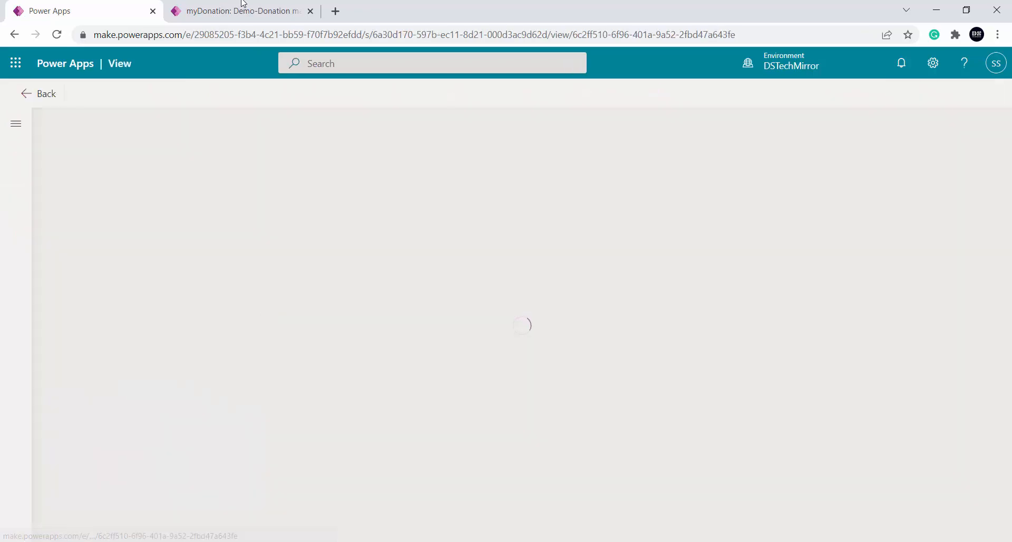
Correct the search keyword in the donation's advanced lookup, then compare the lookup with the Fundraiser Lookup View in the maker portal
click(240, 6)
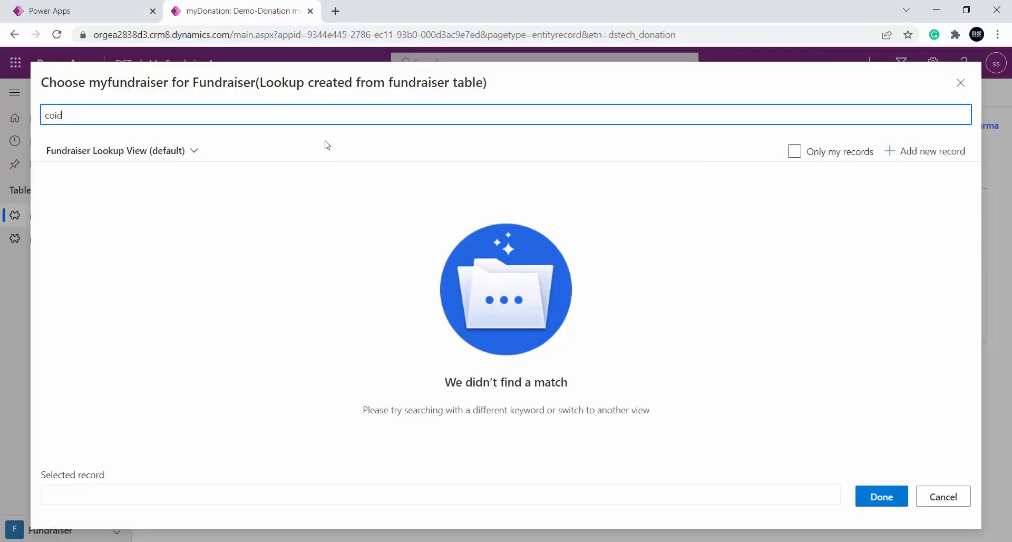
key(BackSpace)
text(vid)
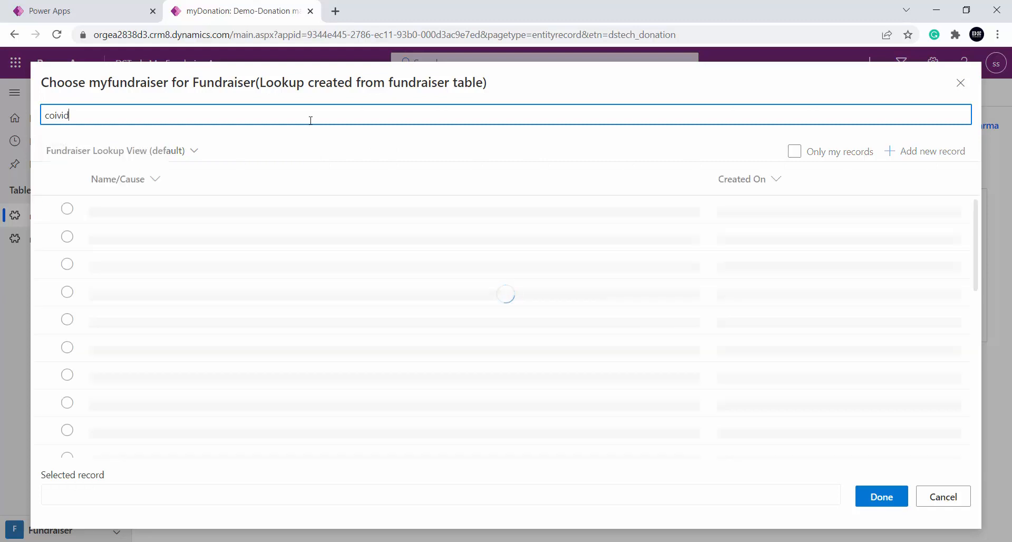
key(BackSpace)
key(BackSpace)
key(BackSpace)
text(vid)
click(59, 10)
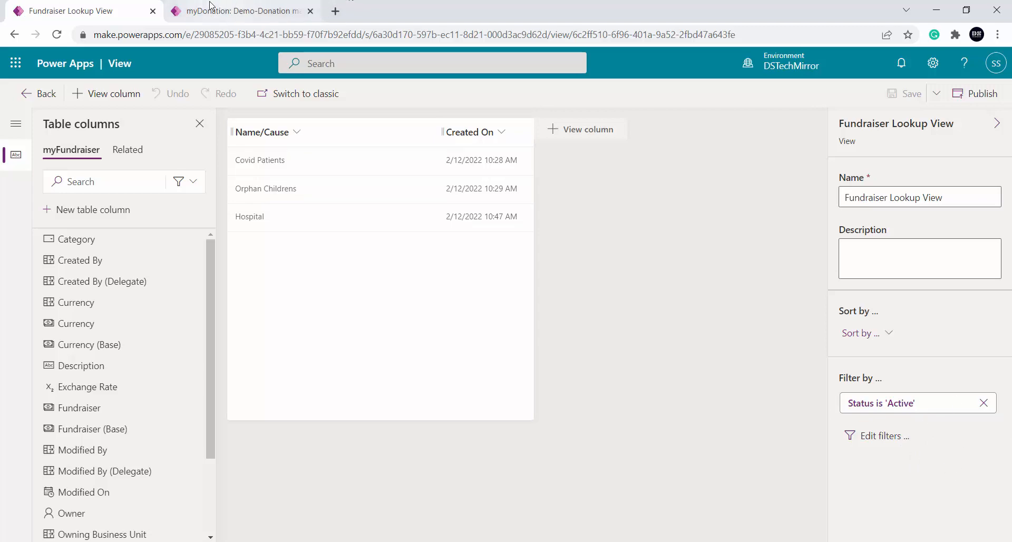
Return to the fundraiser app, open the Covid Patients fundraiser and display its related myDonations
click(232, 10)
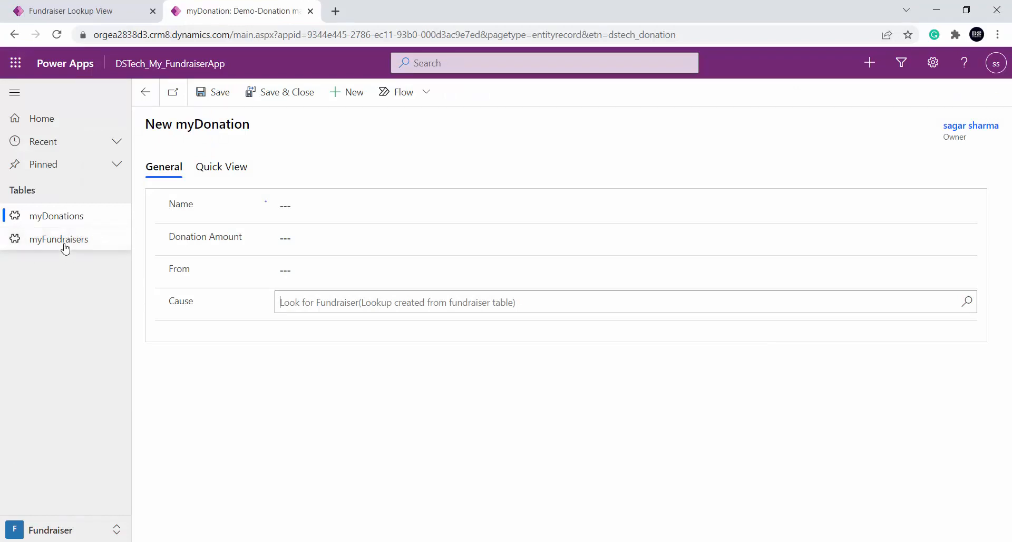
click(61, 222)
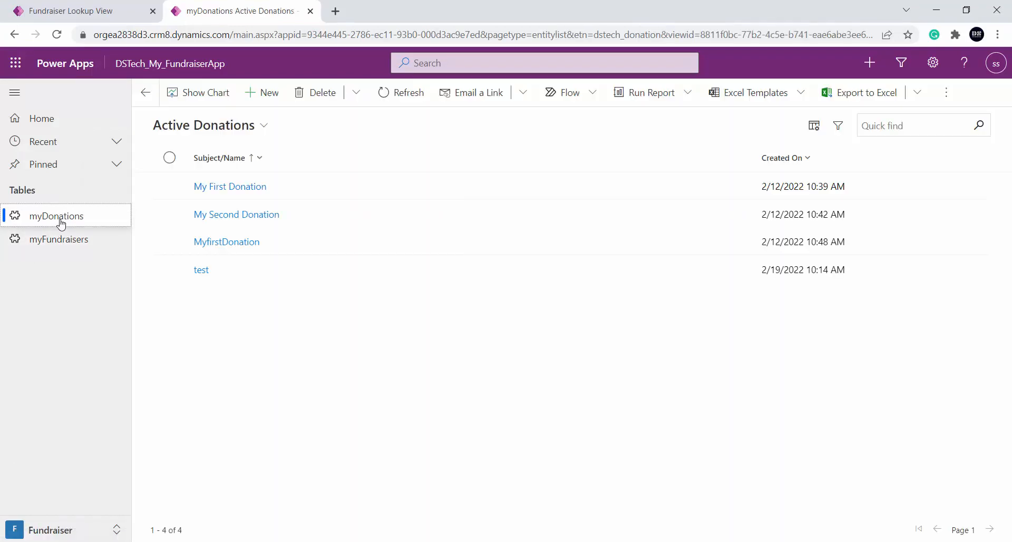
click(68, 247)
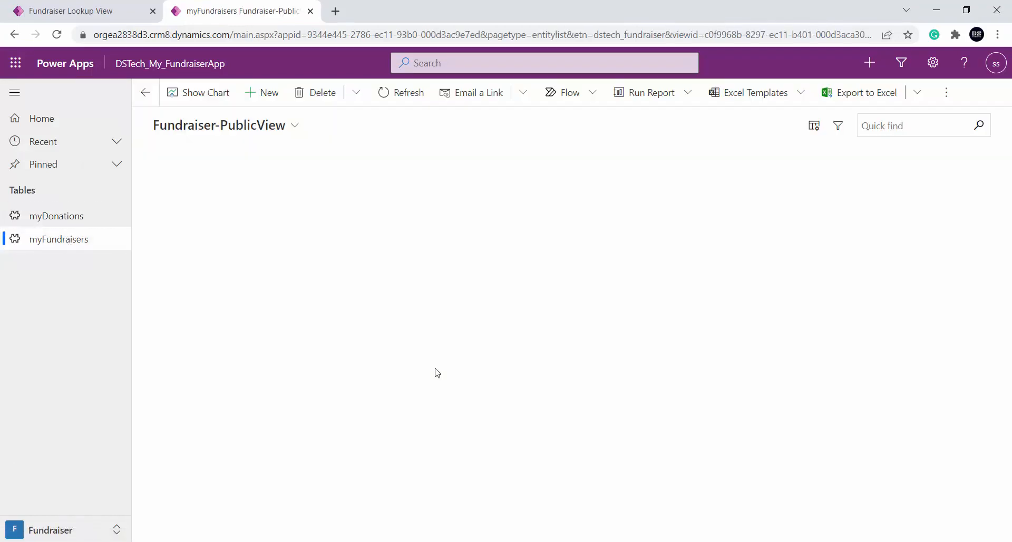
click(223, 188)
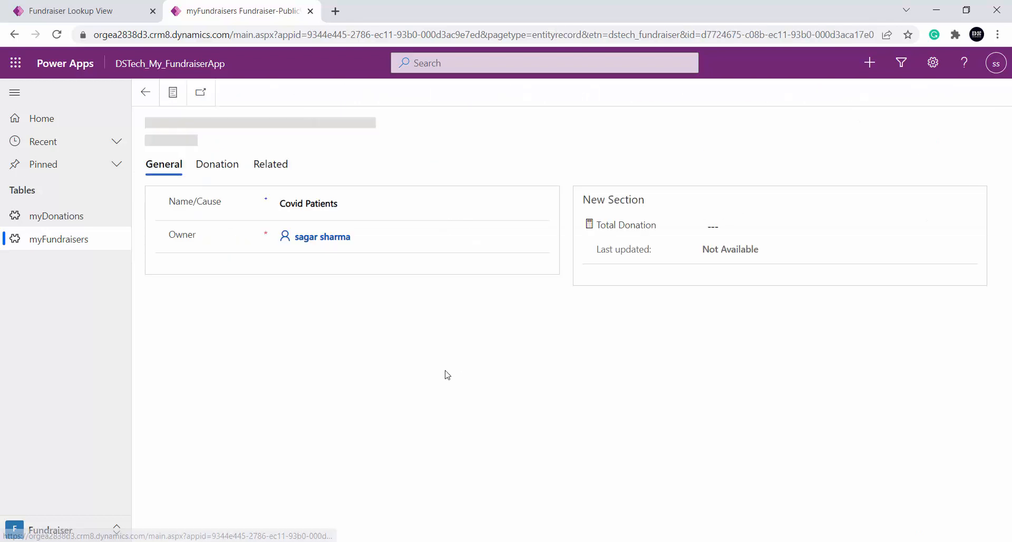
click(270, 168)
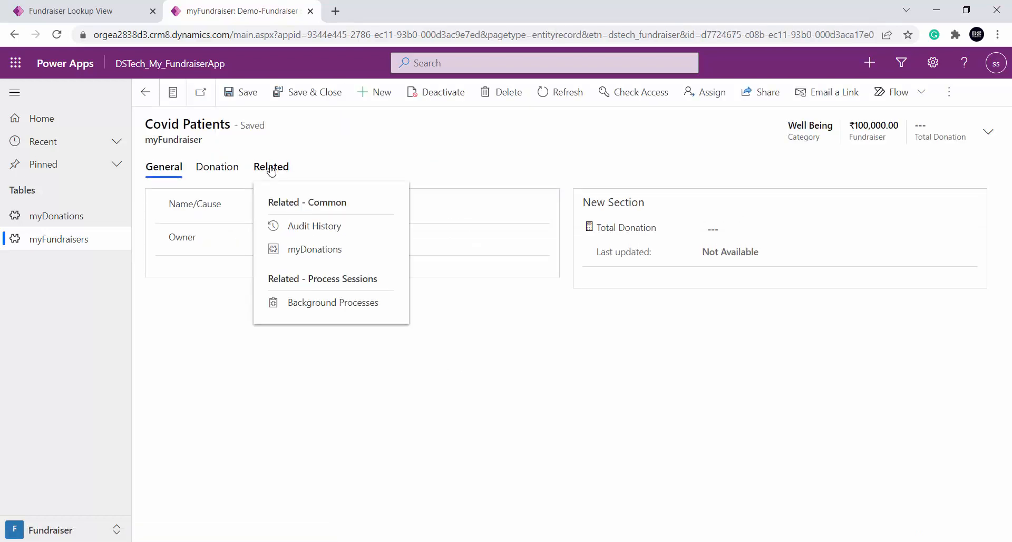
click(315, 249)
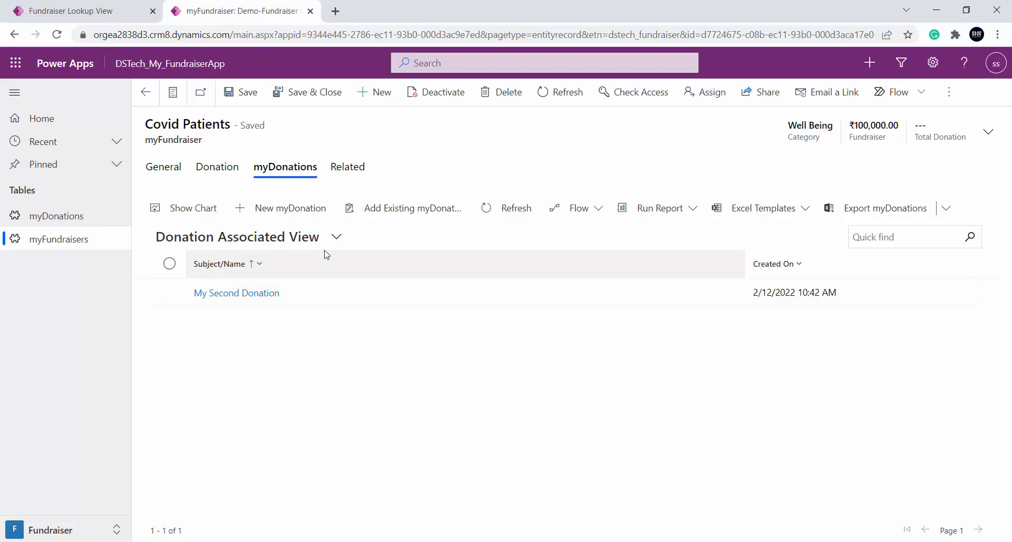
Open the My First Donation record and check which related tables it offers
click(49, 217)
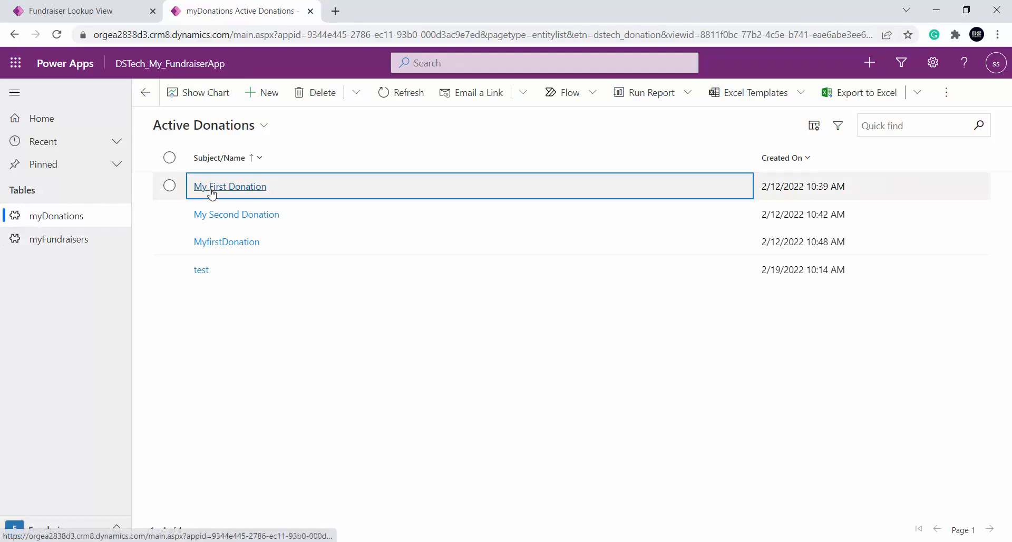
click(209, 188)
click(277, 166)
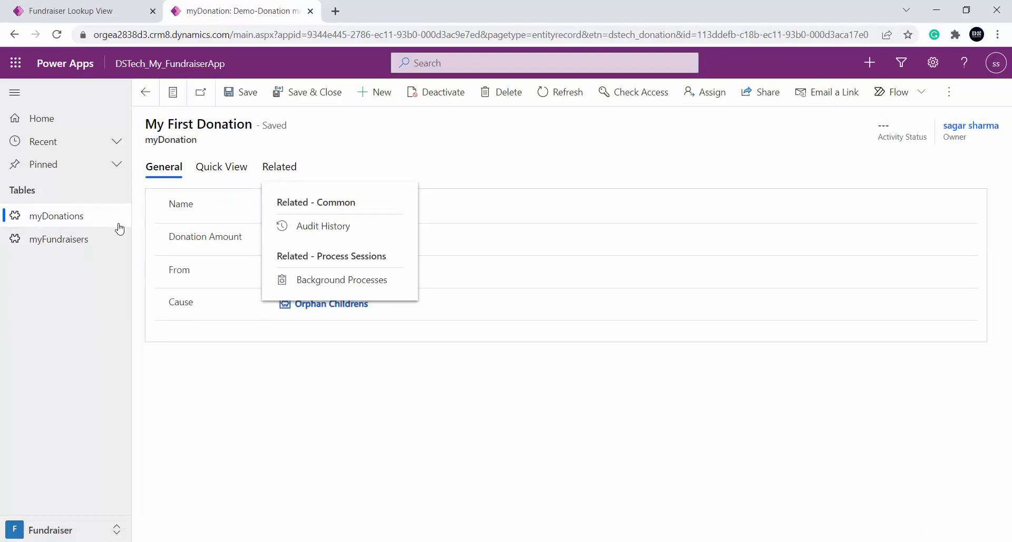
Reopen the Covid Patients fundraiser and show its related myDonations in the Donation Associated View
click(62, 242)
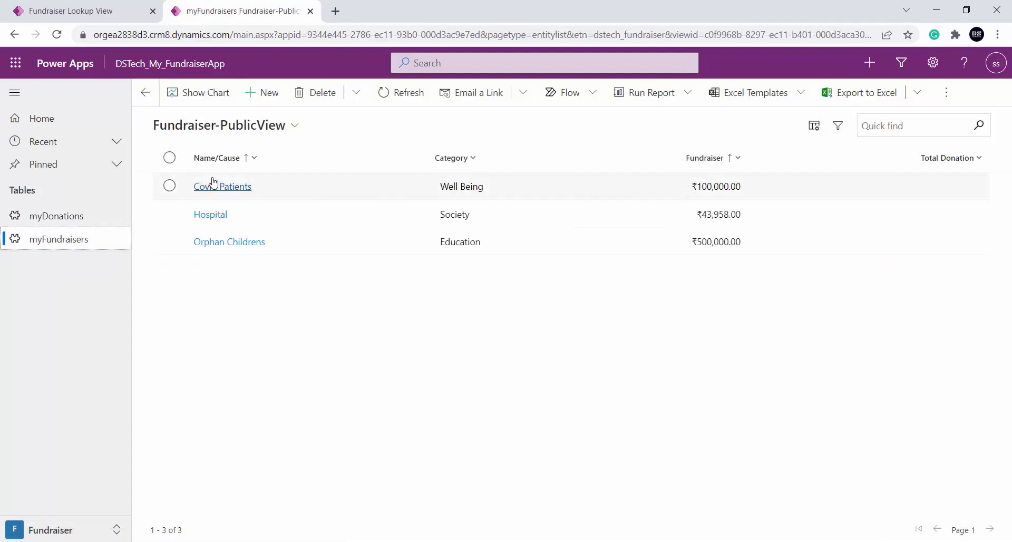
click(225, 190)
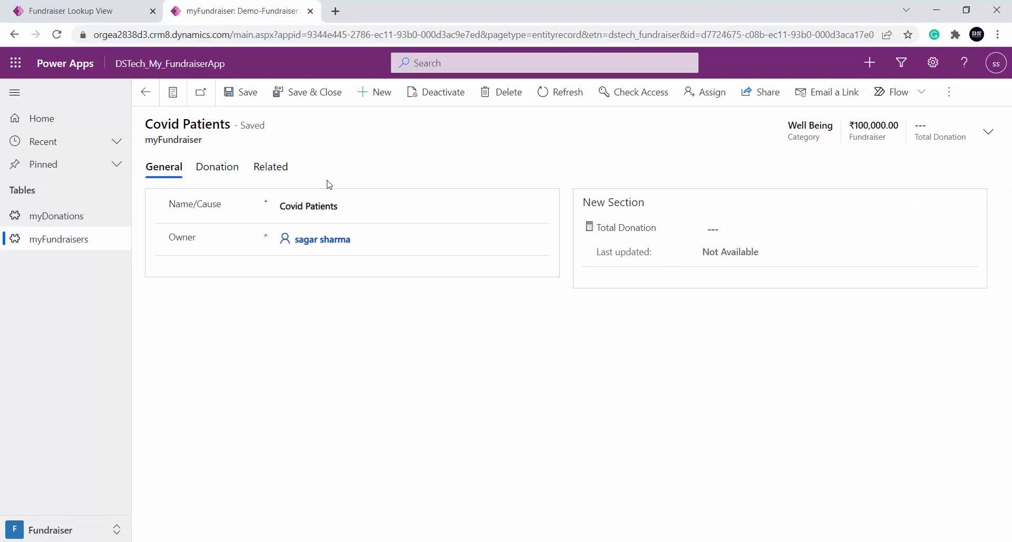
click(271, 170)
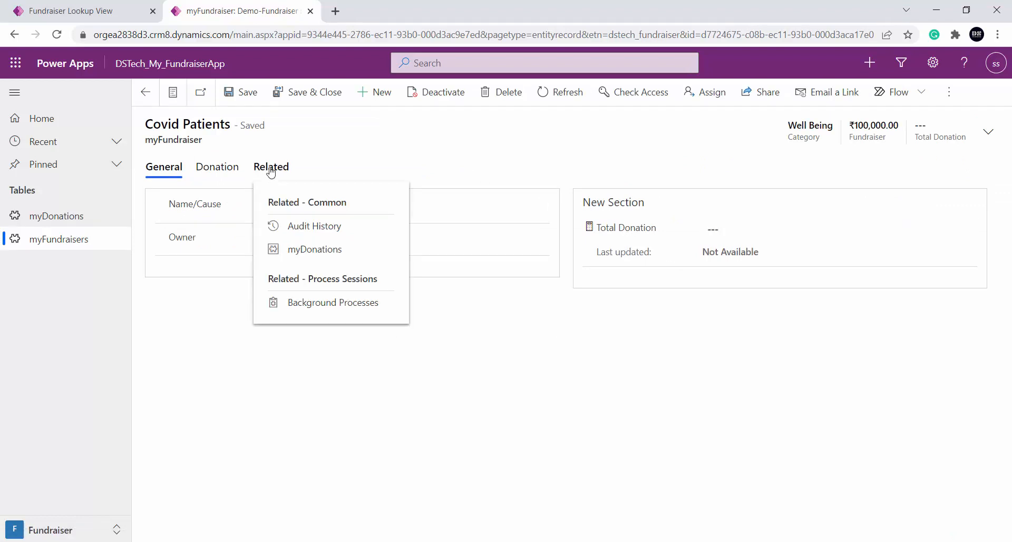
click(317, 251)
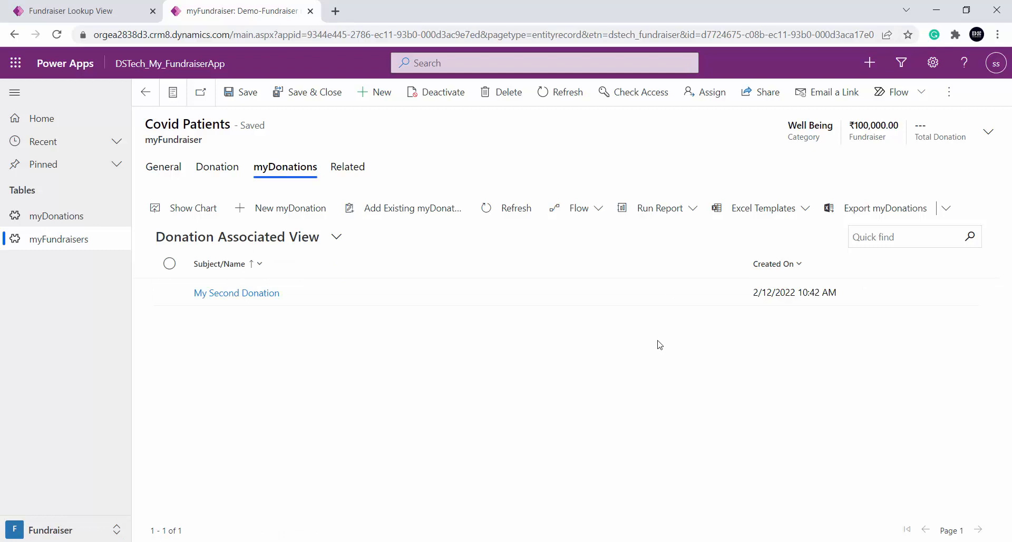
Switch to the PowerPoint presentation and add "(Child Table)" at the end of slide 29's Lookup View description
click(526, 541)
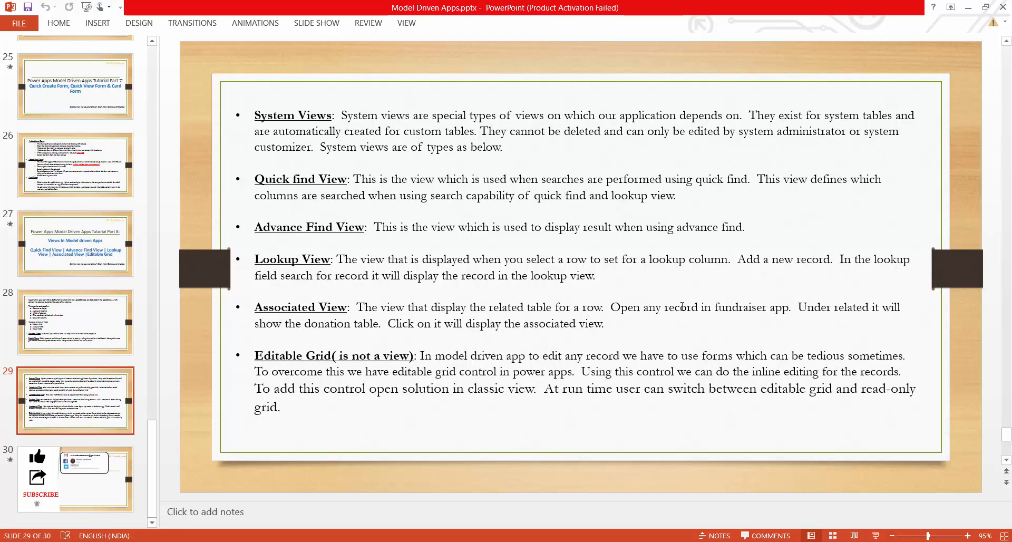
click(614, 278)
text(())
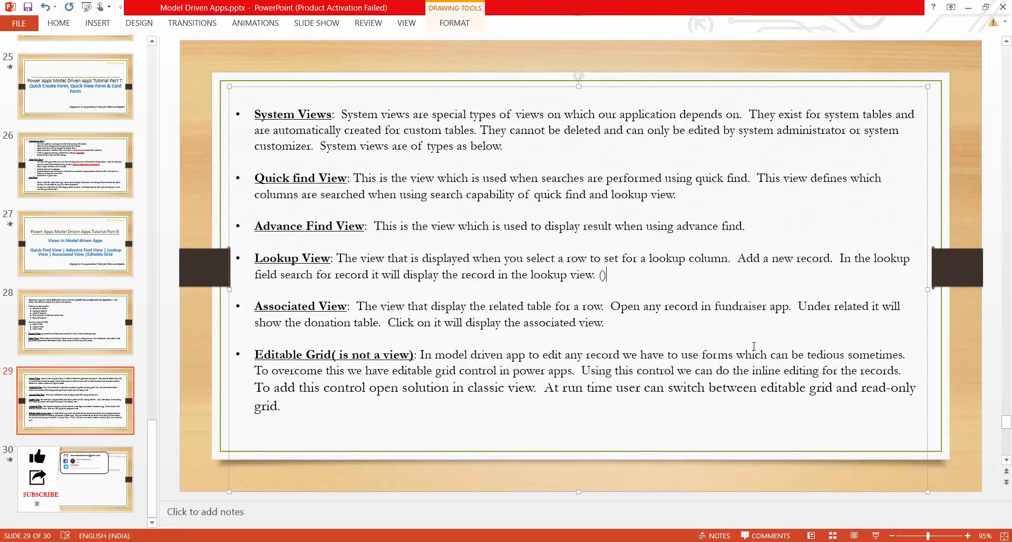
key(Left)
text(Child )
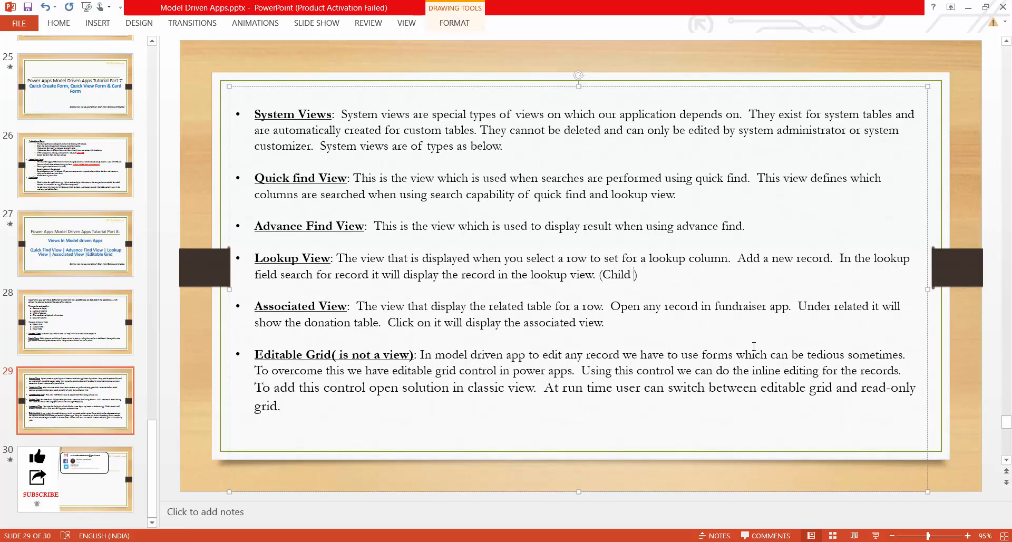
text(Table)
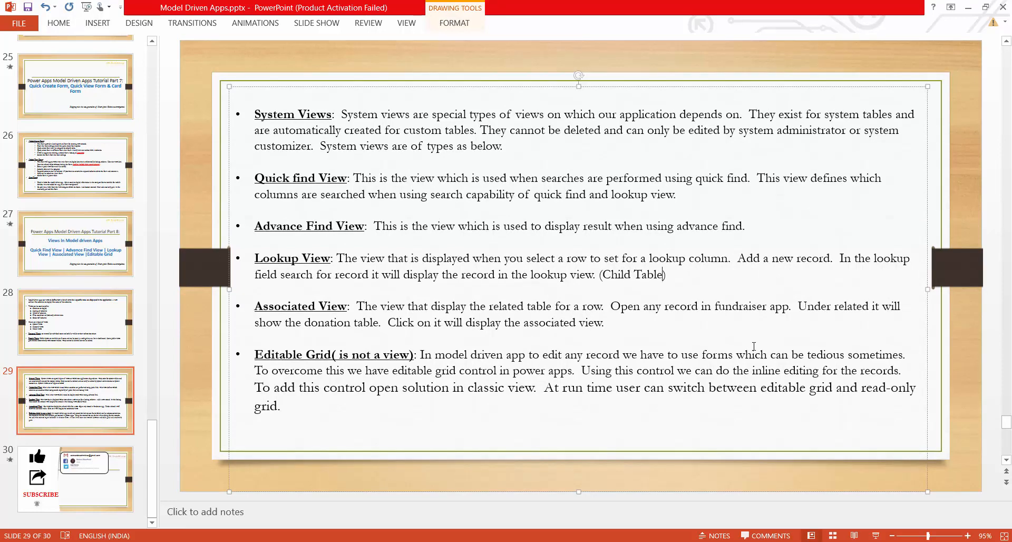
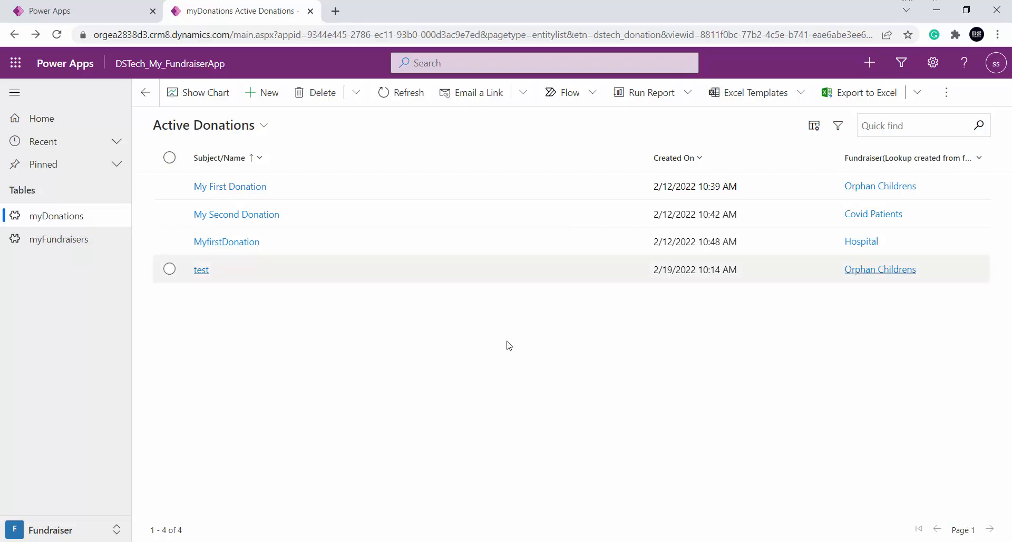
Switch to the maker portal, list all components of the DSTech Mirror Demo solution and open the solution in the classic editor
click(103, 6)
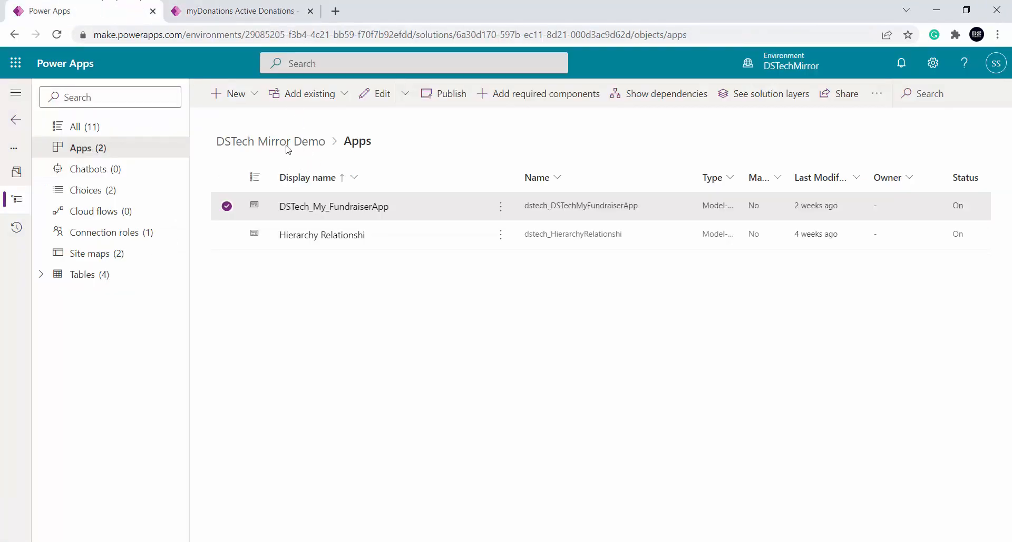
click(876, 94)
click(684, 136)
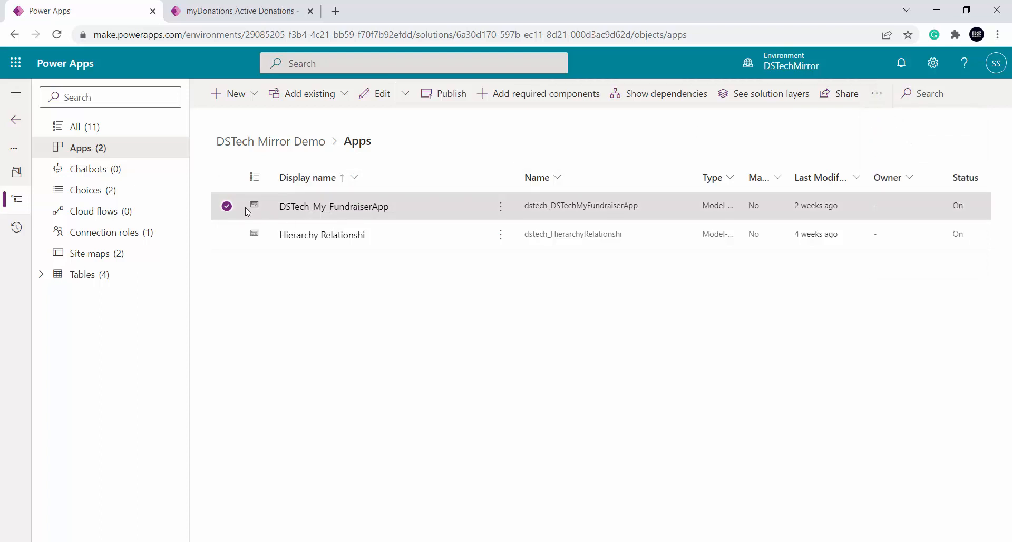
click(227, 206)
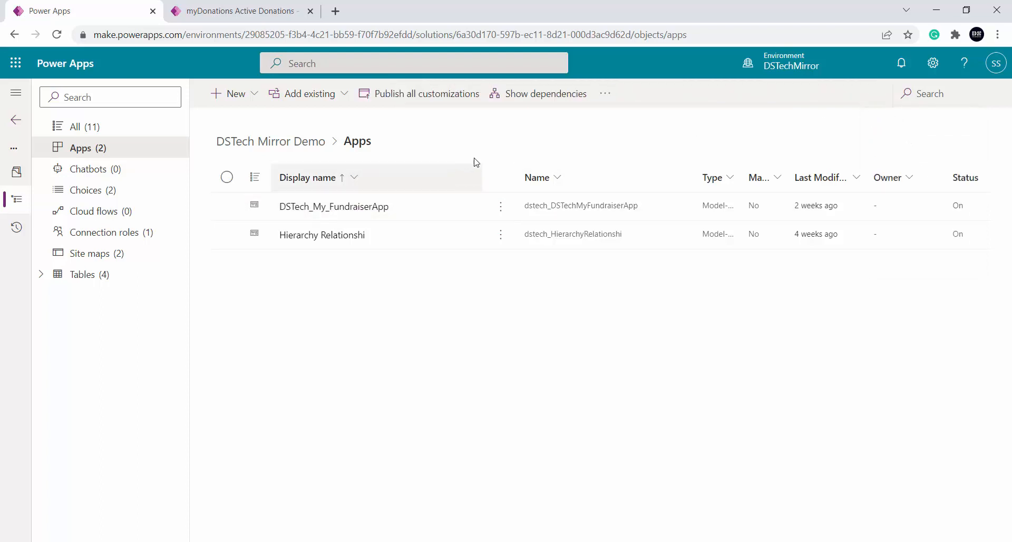
click(80, 131)
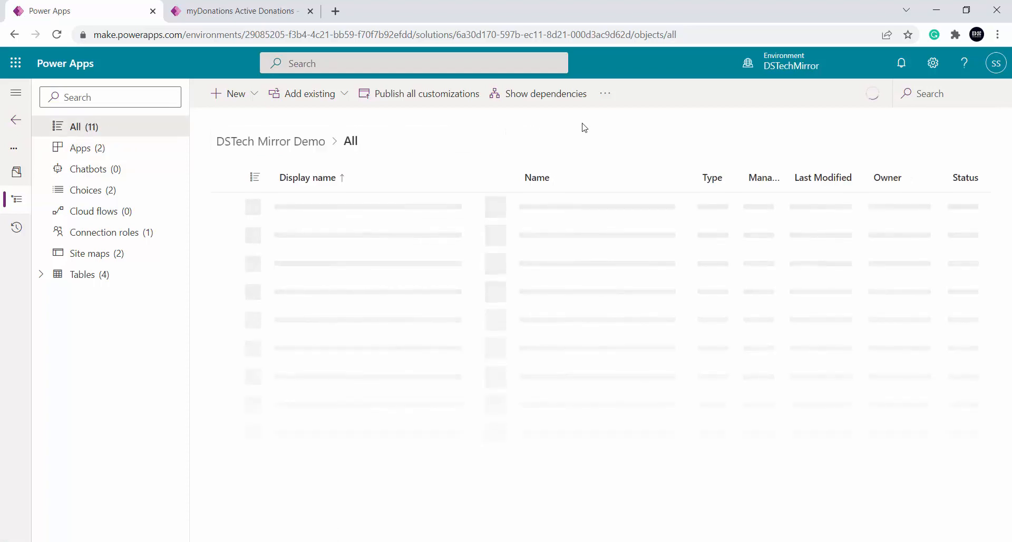
click(605, 94)
click(691, 125)
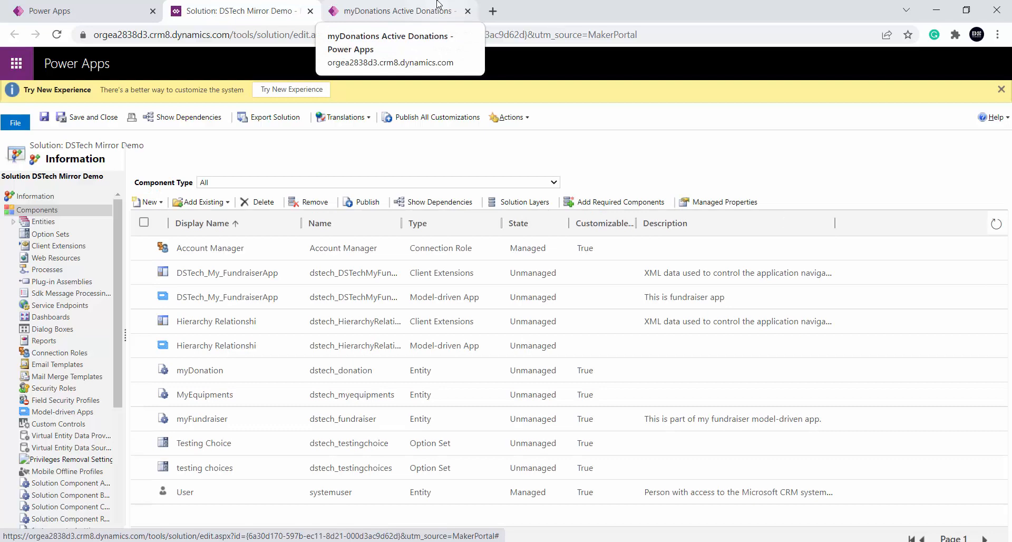
Expand the solution's entities, open the myDonation entity and display its control settings
click(68, 223)
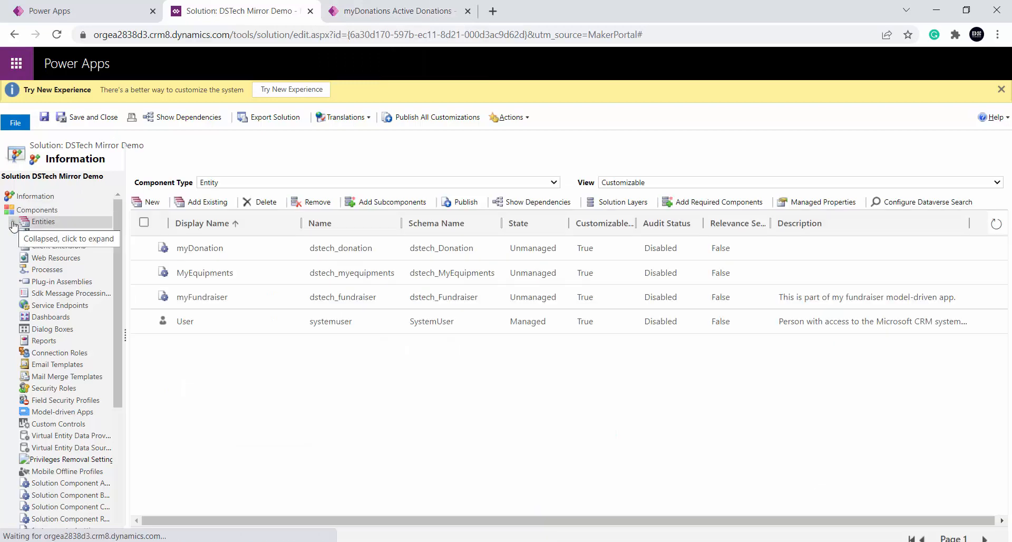
click(14, 223)
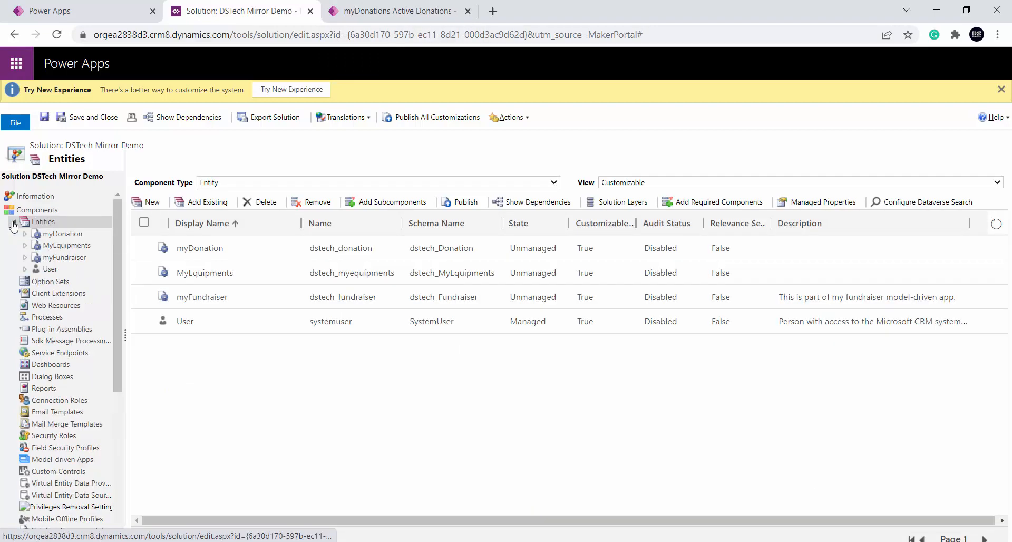
click(14, 223)
click(14, 223)
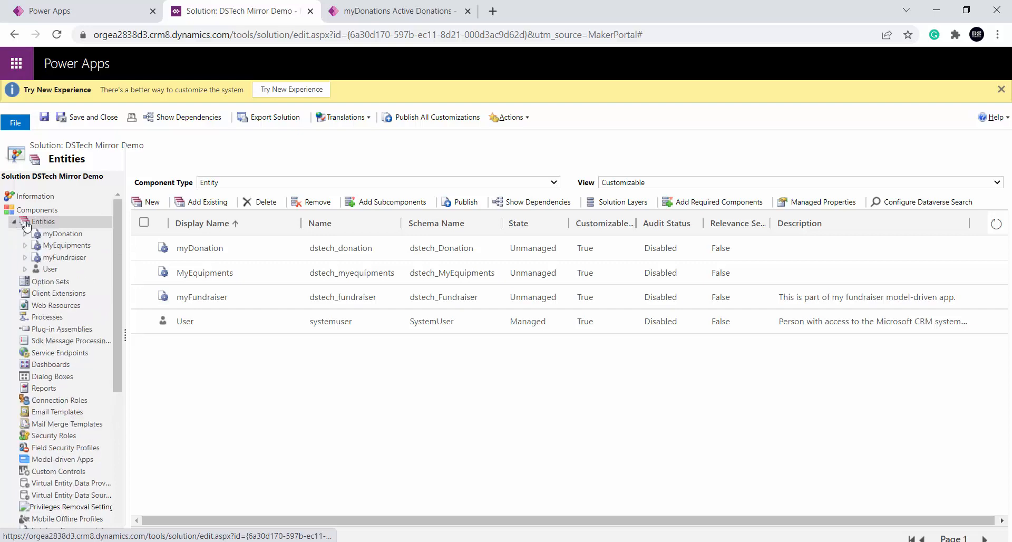
click(95, 235)
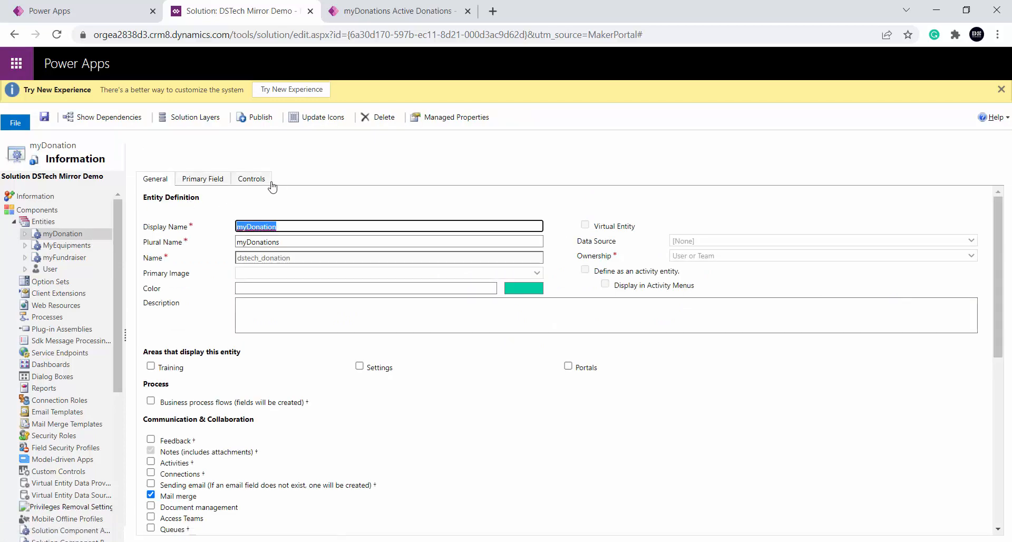
click(251, 179)
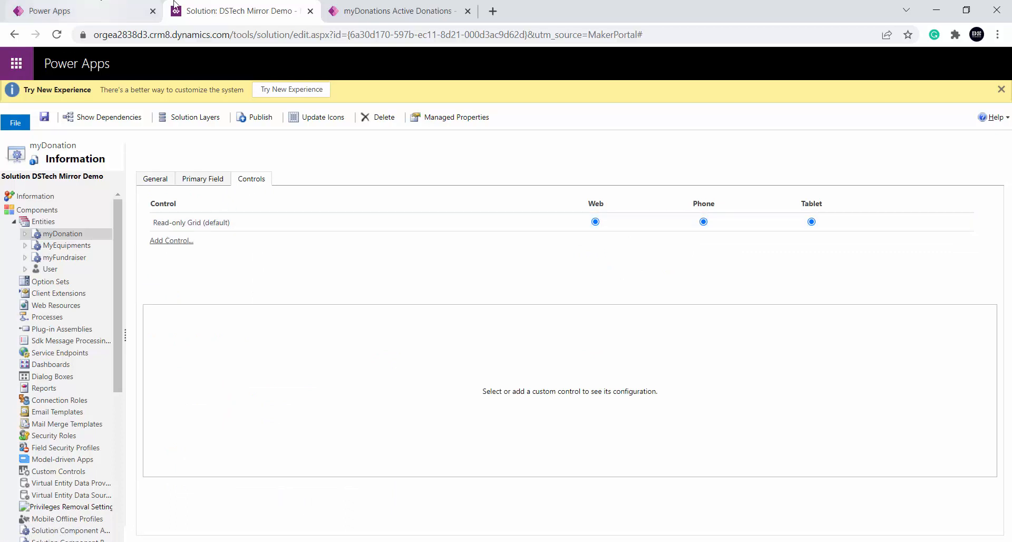
Add the Editable Grid control to the myDonation entity, then save and publish the customization
click(376, 8)
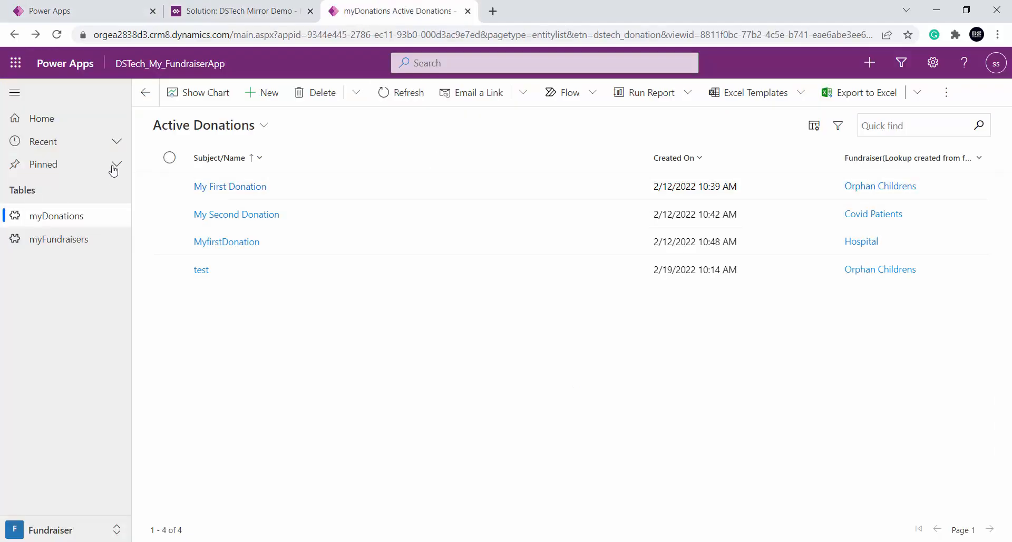
click(269, 7)
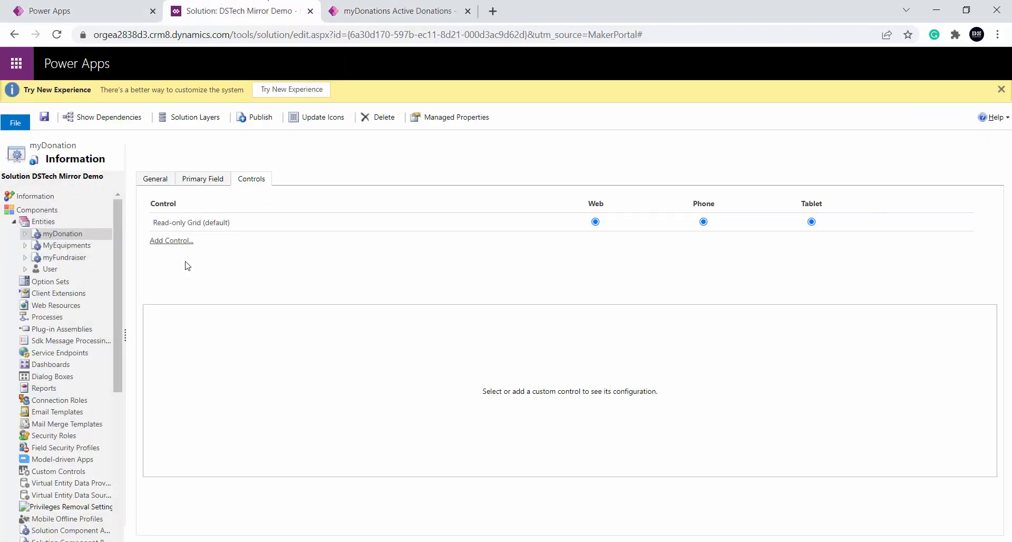
click(169, 243)
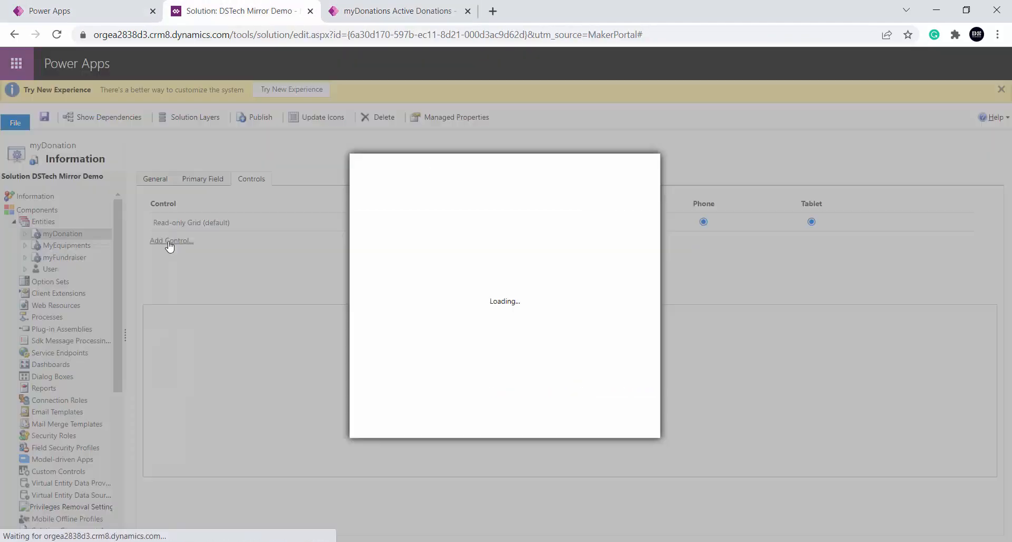
click(421, 267)
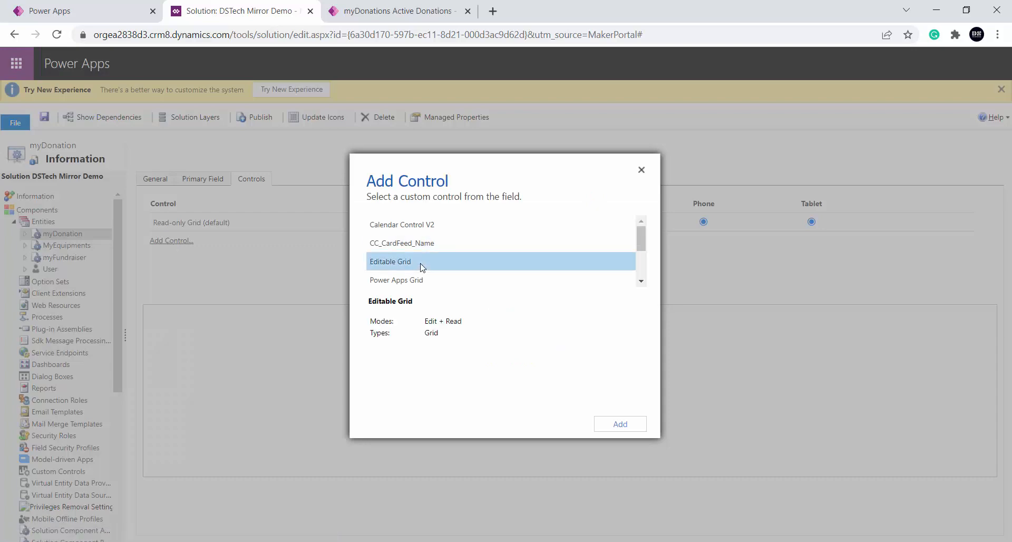
click(614, 426)
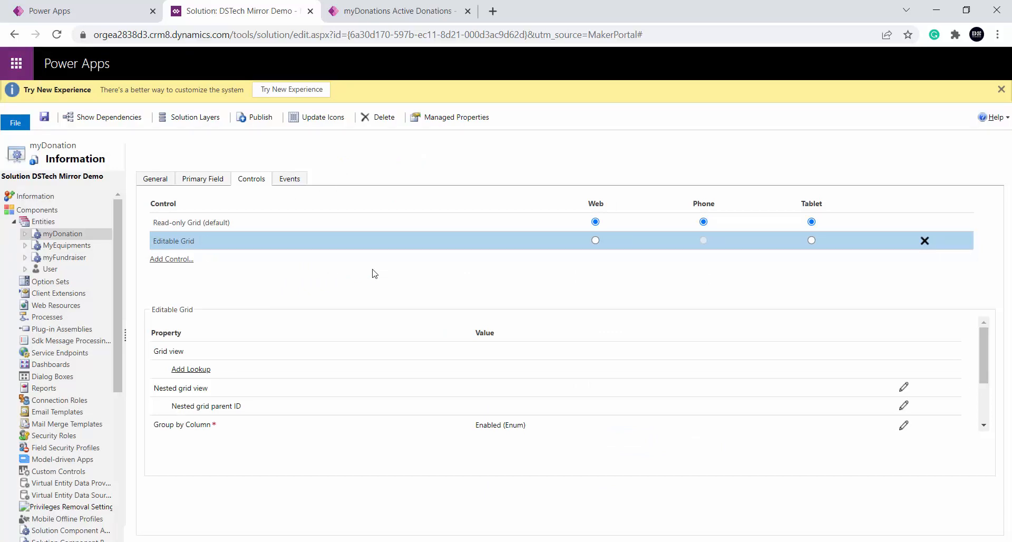
click(47, 118)
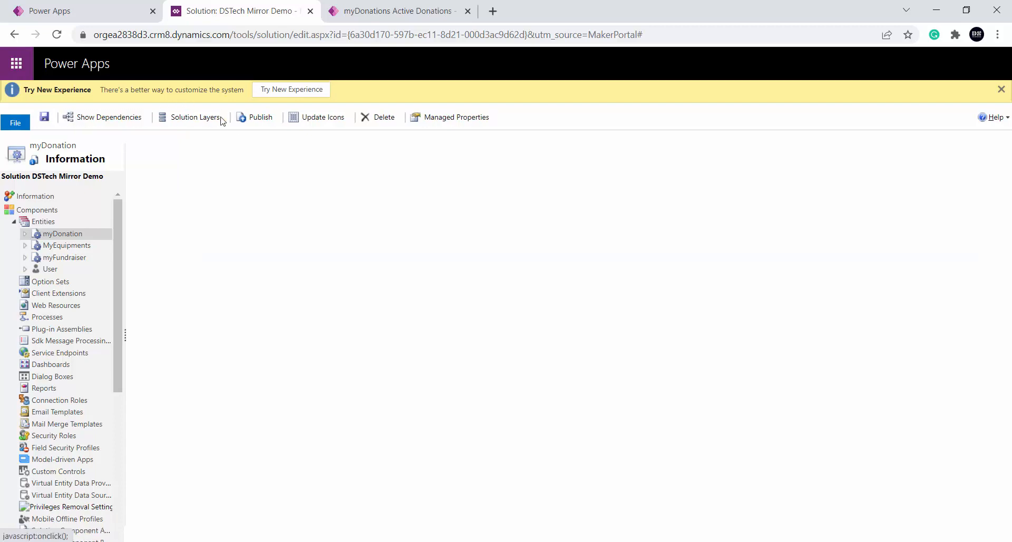
click(261, 118)
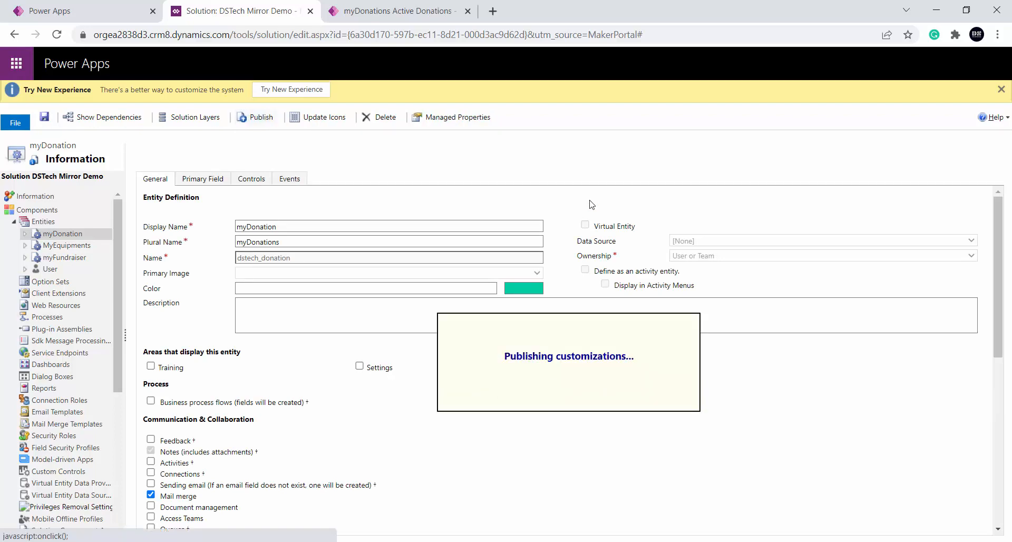
Return to the fundraiser app, reload the Active Donations view and show it as an Editable Grid
key(ctrl+Tab)
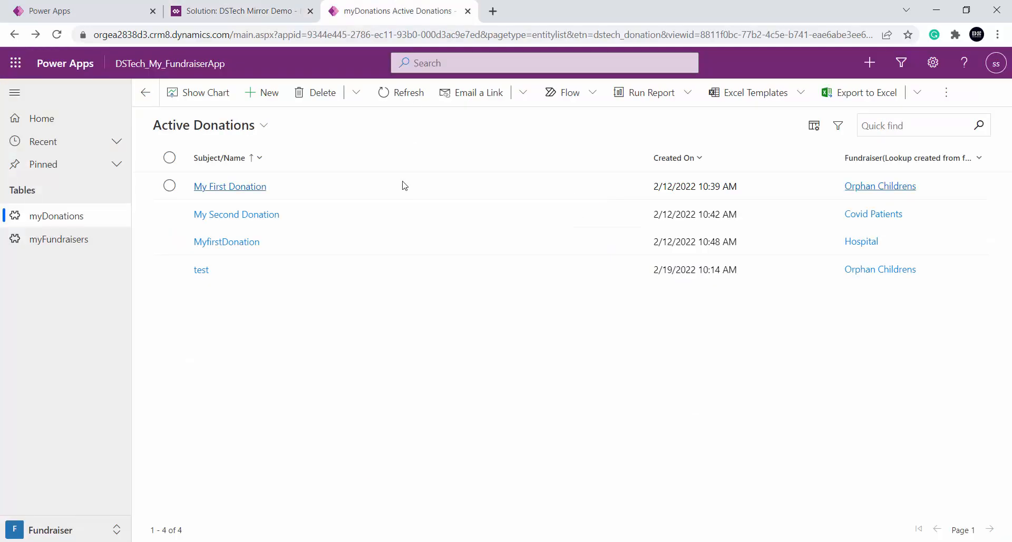
key(F5)
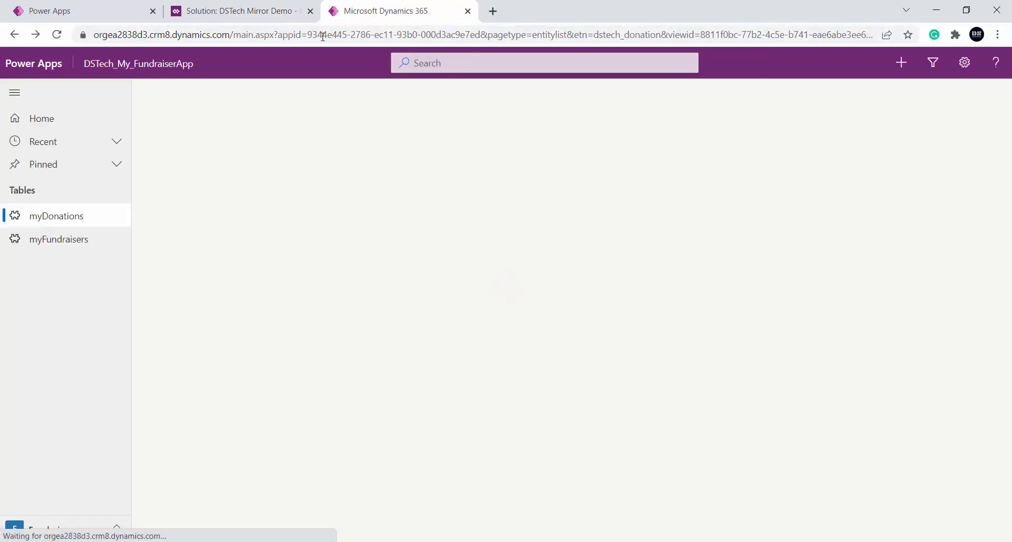
click(296, 214)
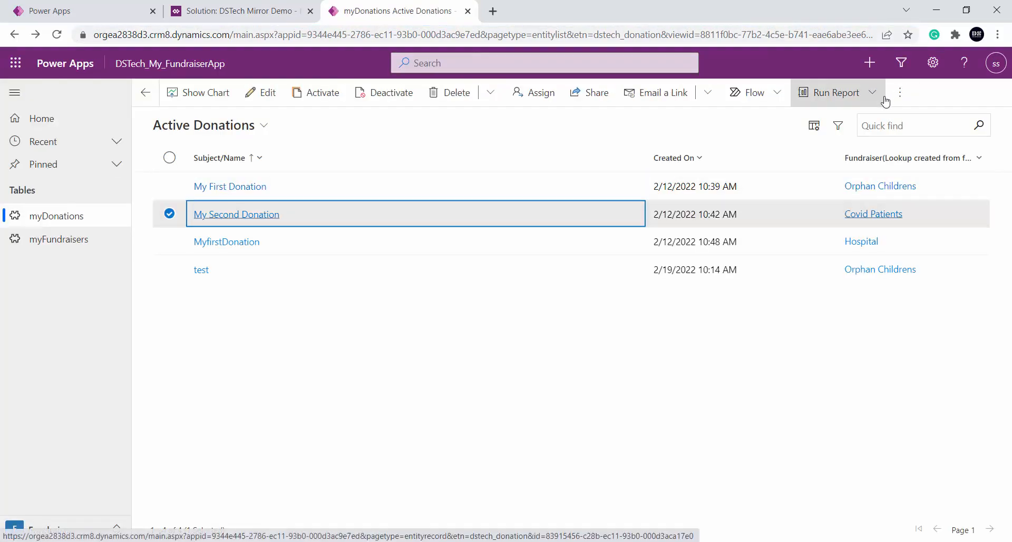
click(900, 95)
click(875, 196)
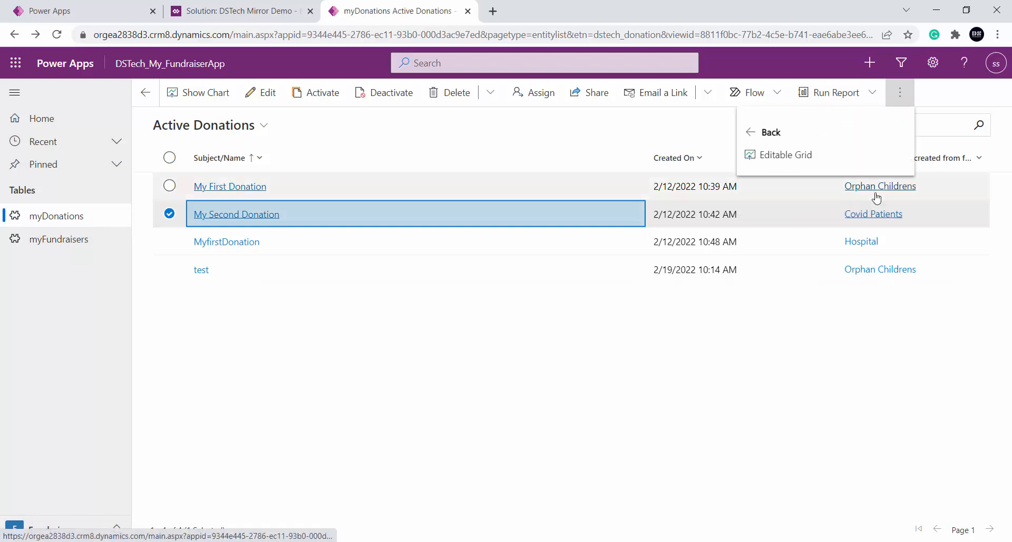
click(774, 158)
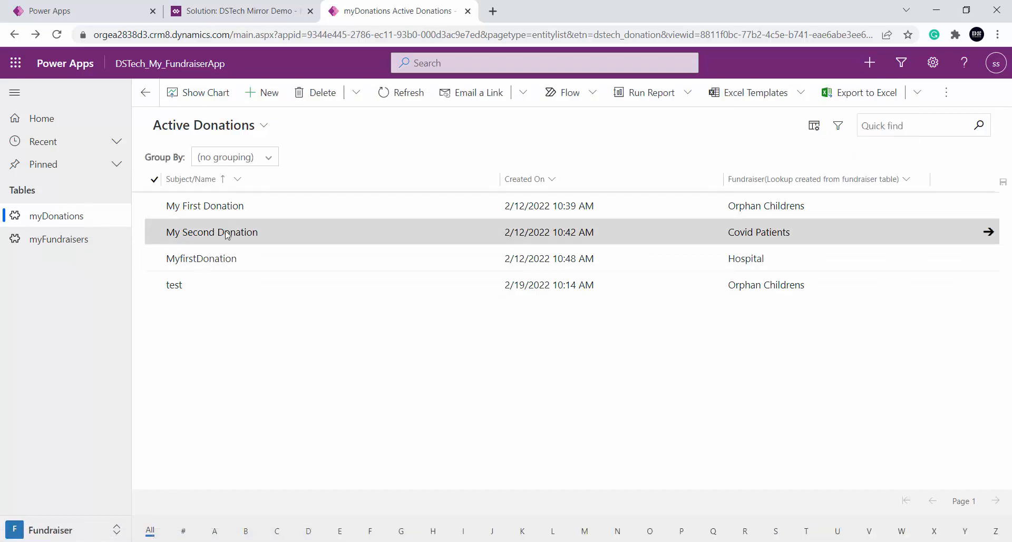
Check whether the My First Donation name can be edited directly in the grid
click(274, 206)
click(274, 206)
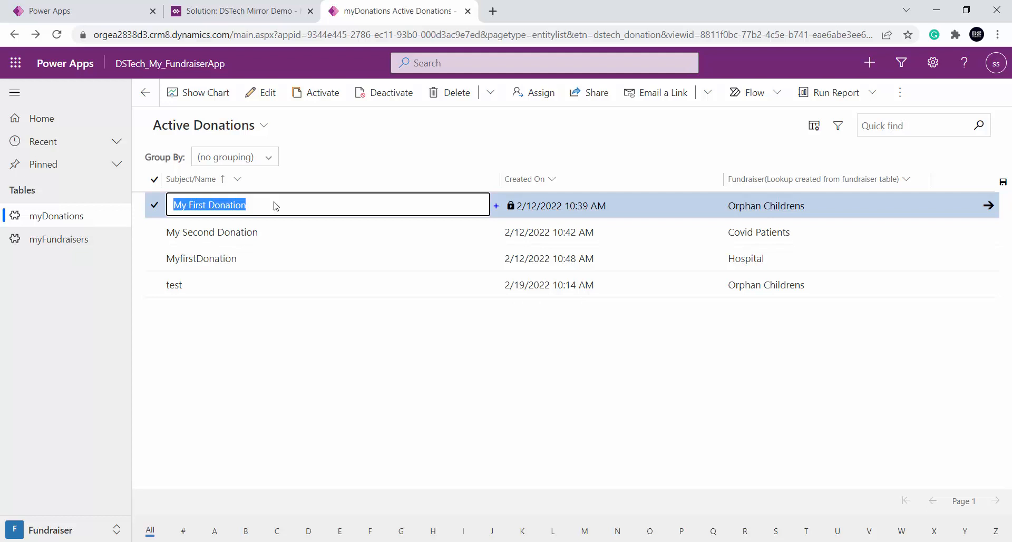
click(365, 149)
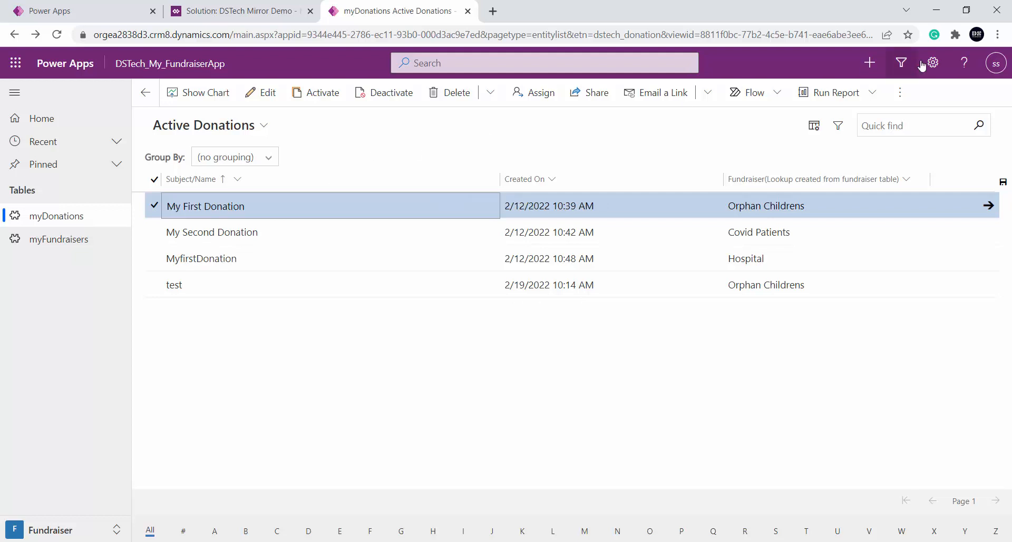
Show the Active Donations view as a Read Only Grid and select the donation names to try them there
click(899, 93)
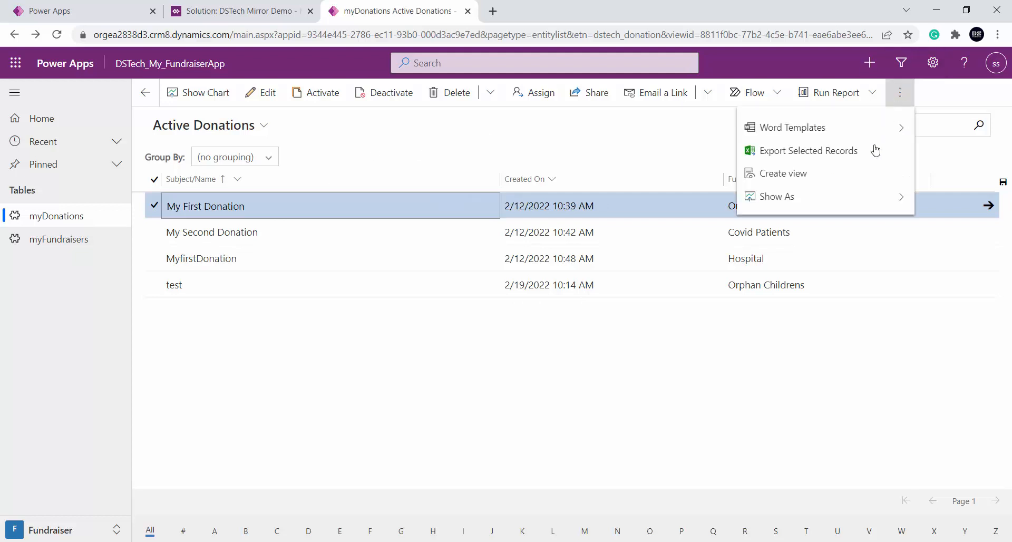
click(904, 199)
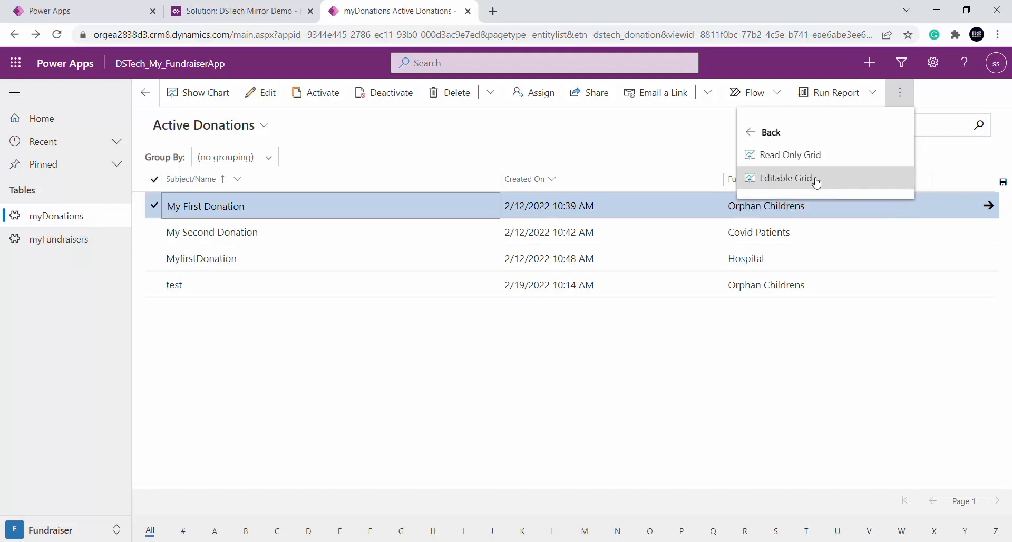
click(824, 162)
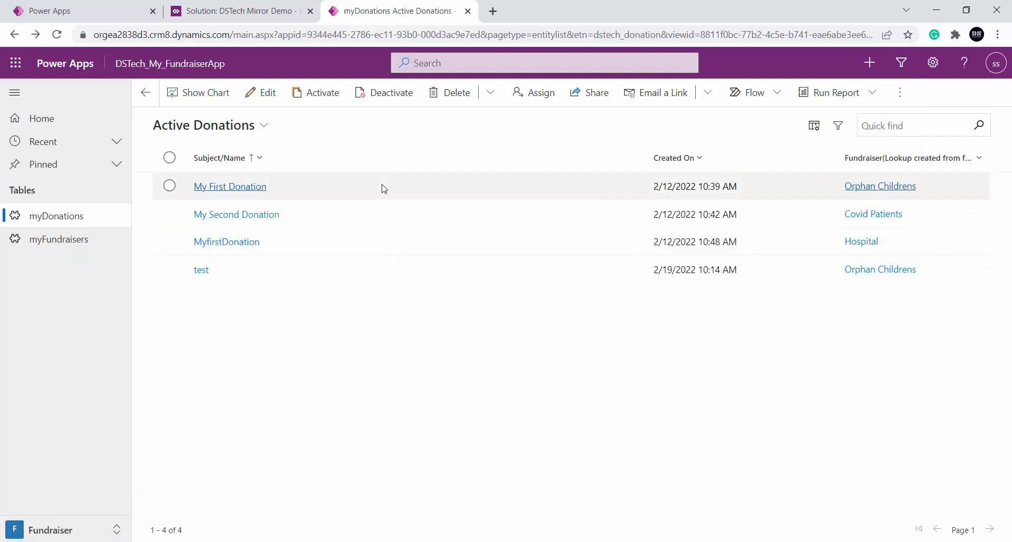
click(417, 191)
drag(424, 232, 412, 402)
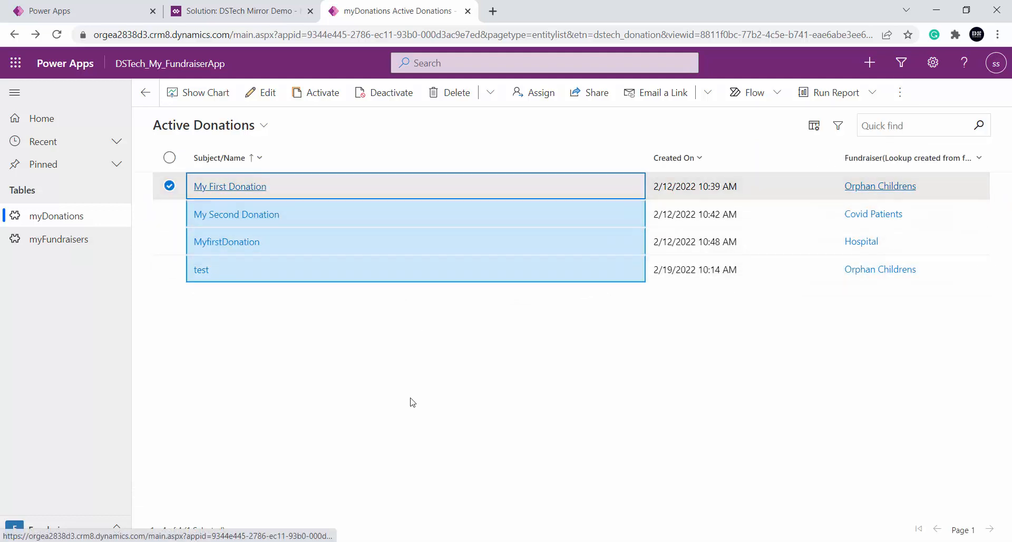
Deselect the My First Donation row and show the Active Donations view as an Editable Grid again
click(897, 96)
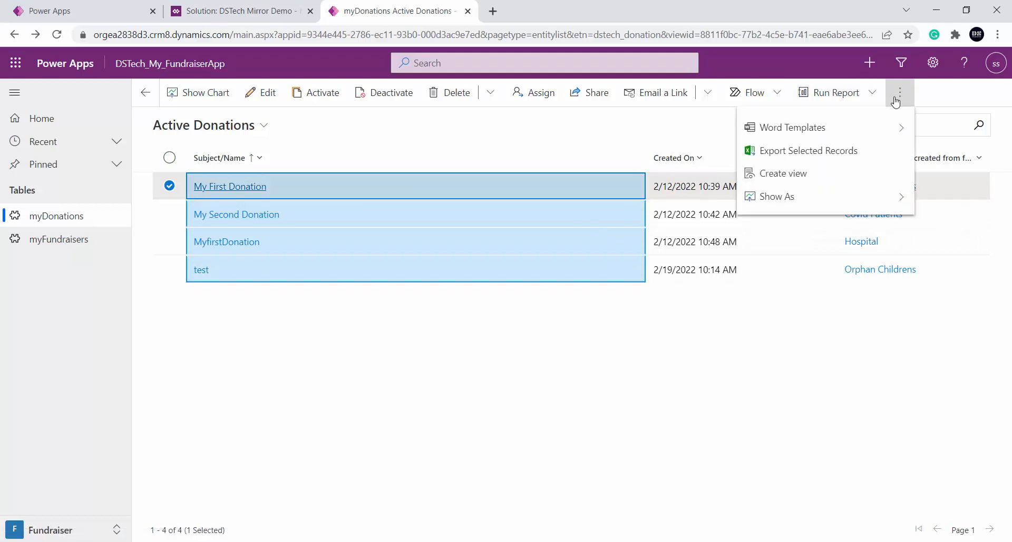
click(167, 187)
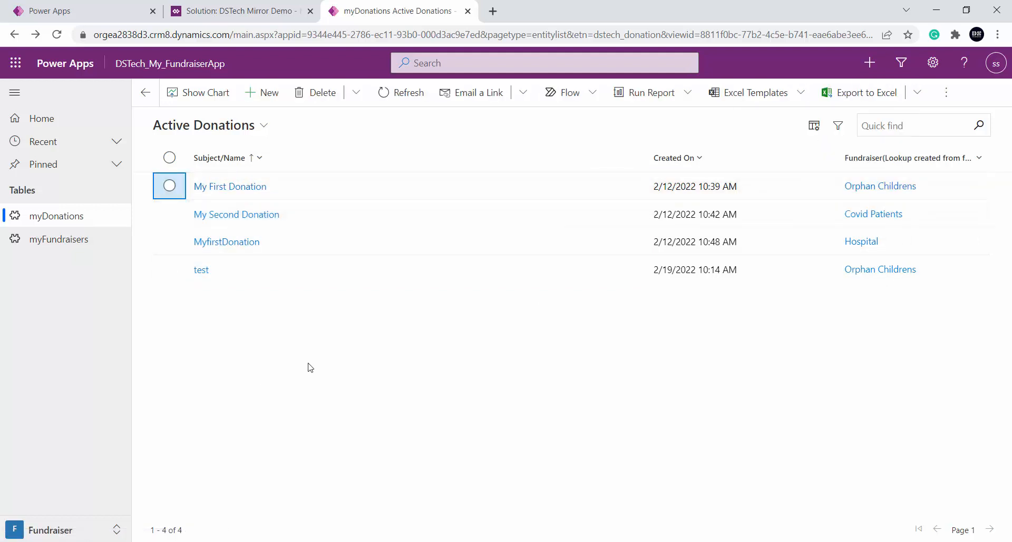
click(946, 94)
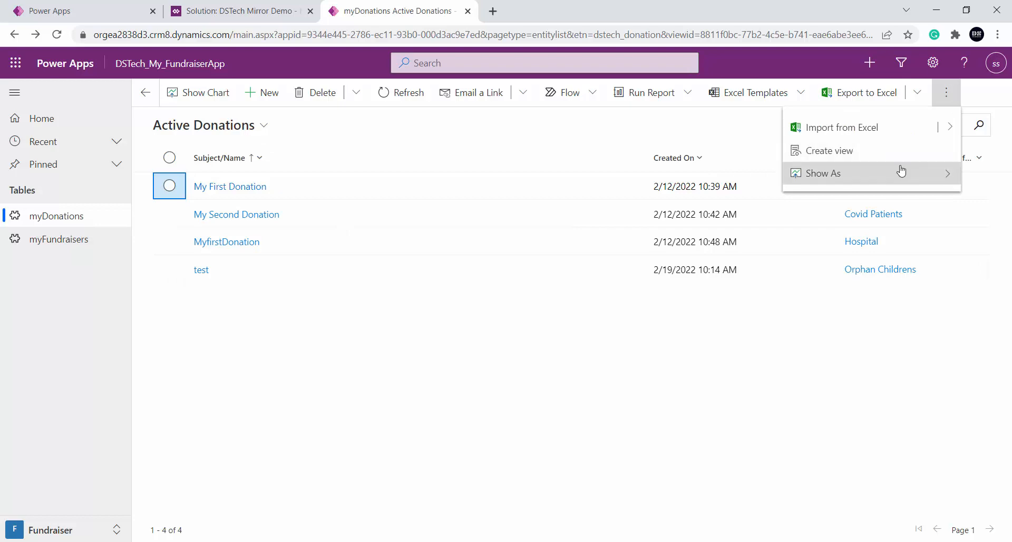
click(898, 169)
click(856, 156)
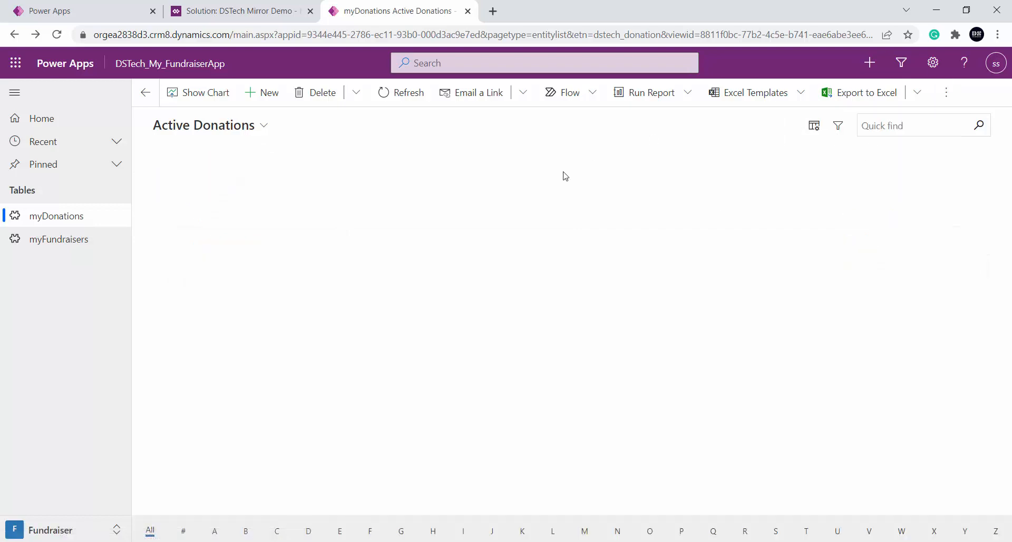
Rename My First Donation to "My First Donation-editable grid" directly in the Active Donations grid
click(246, 207)
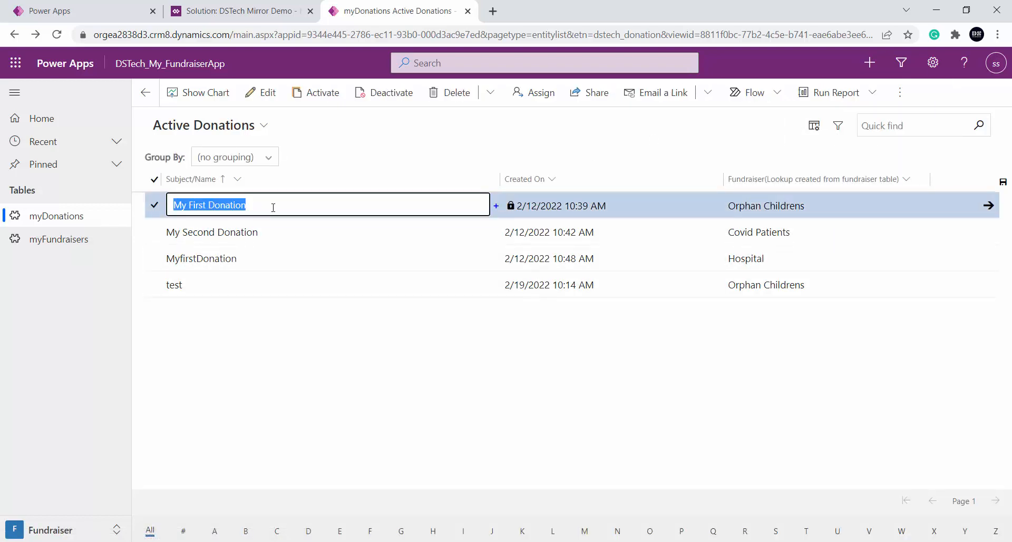
click(273, 207)
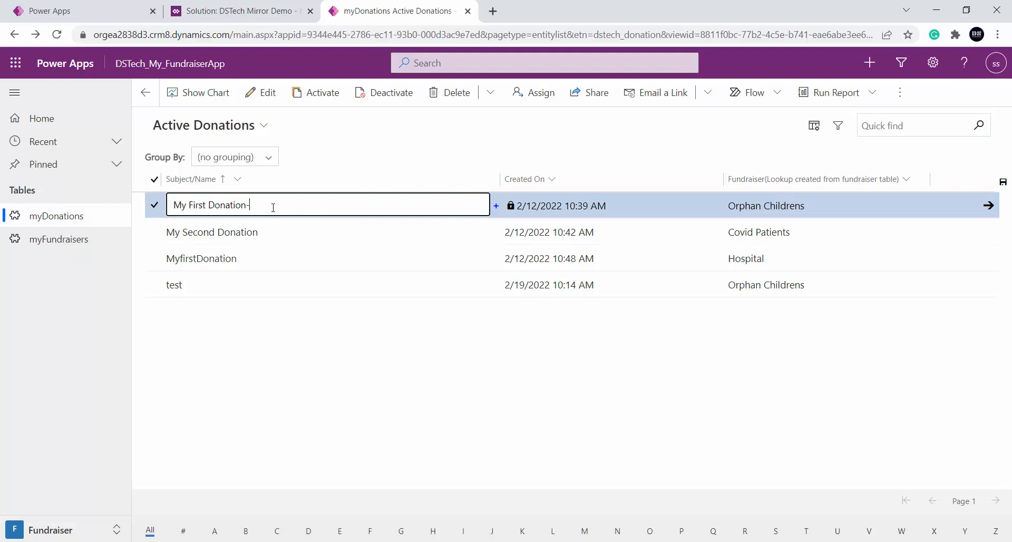
text(-editable grid)
key(Tab)
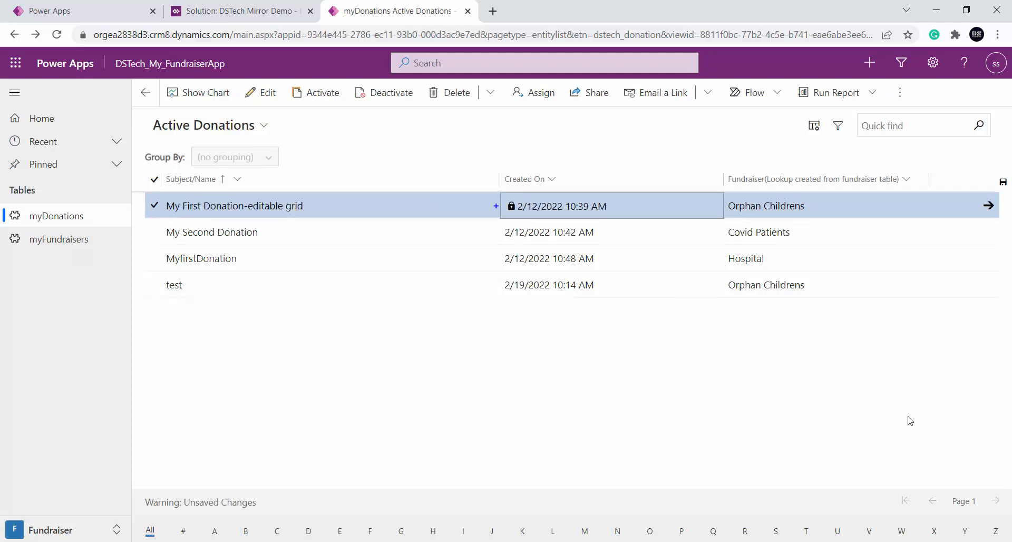
Check the choices offered by the Fundraiser lookup of the My First Donation-editable grid row and leave the cell
click(823, 206)
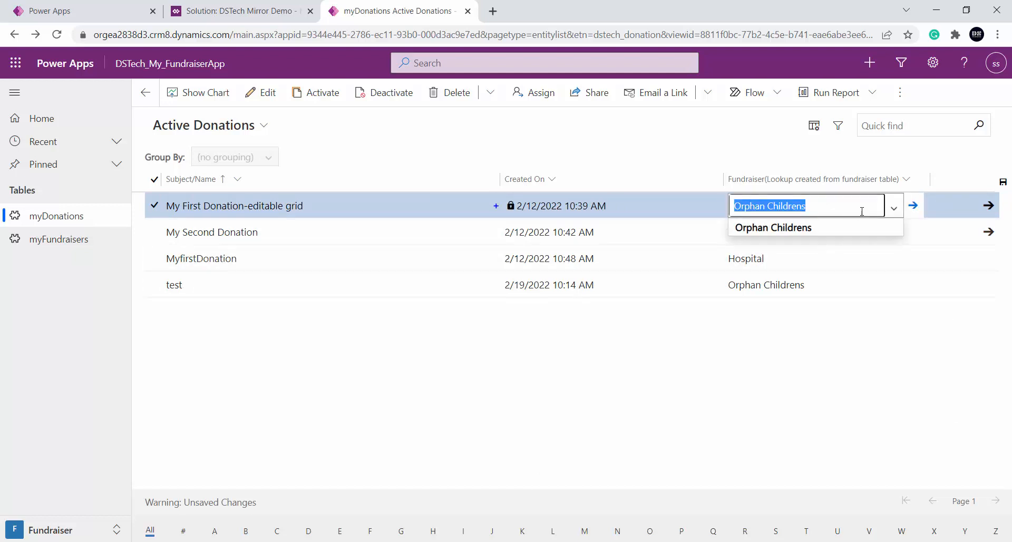
click(894, 211)
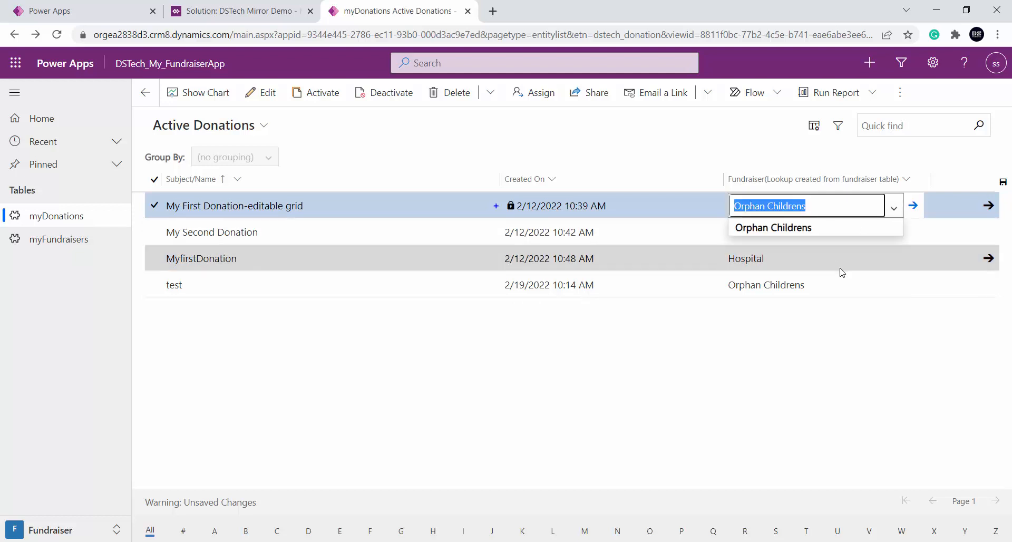
click(907, 257)
Clear the Fundraiser lookup of the My First Donation-editable grid row, choose Orphan Childrens inline and deselect the row
click(851, 208)
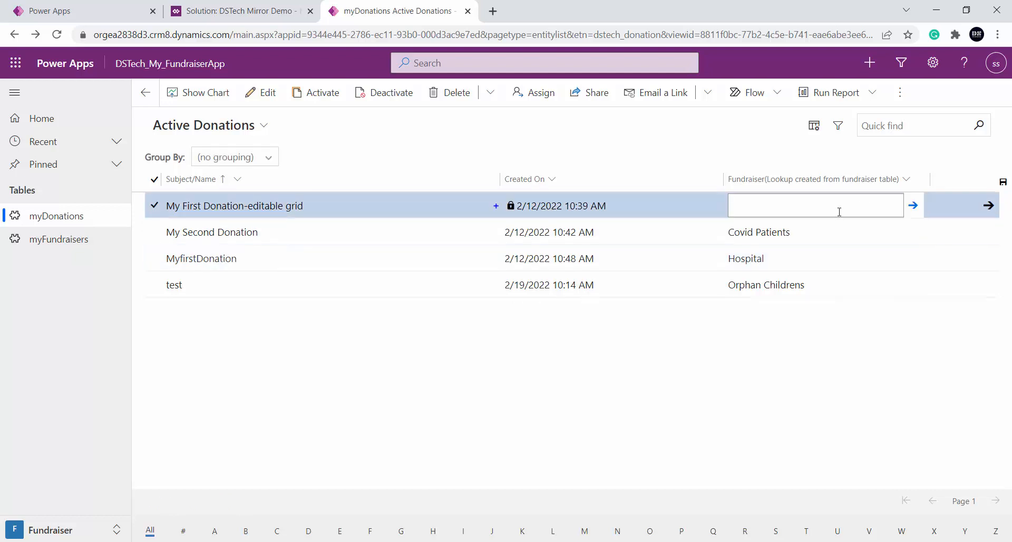
click(812, 207)
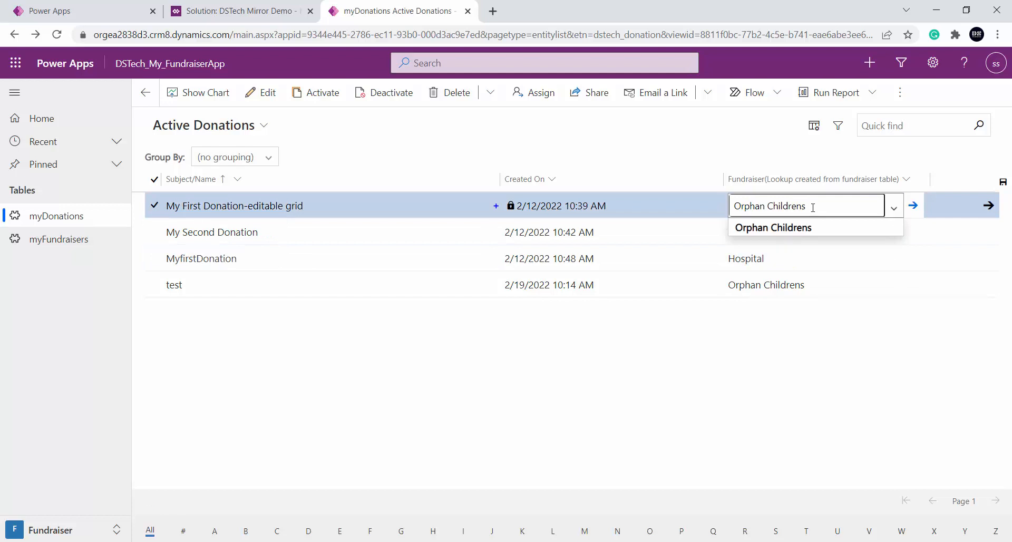
key(BackSpace)
key(BackSpace)
key(BackSpace)
key(BackSpace)
key(BackSpace)
key(BackSpace)
key(BackSpace)
key(BackSpace)
key(BackSpace)
key(BackSpace)
key(BackSpace)
text(coi)
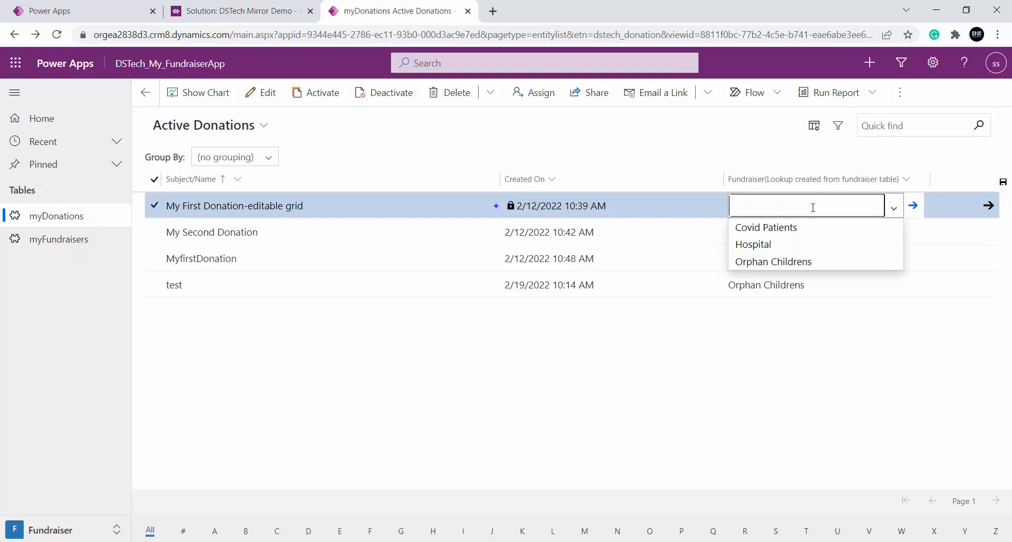
click(815, 262)
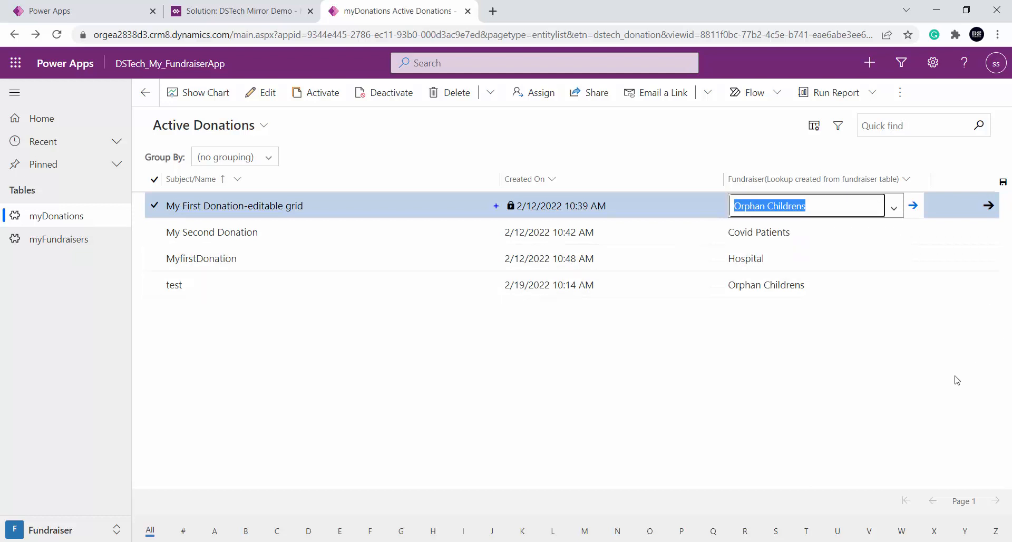
click(867, 372)
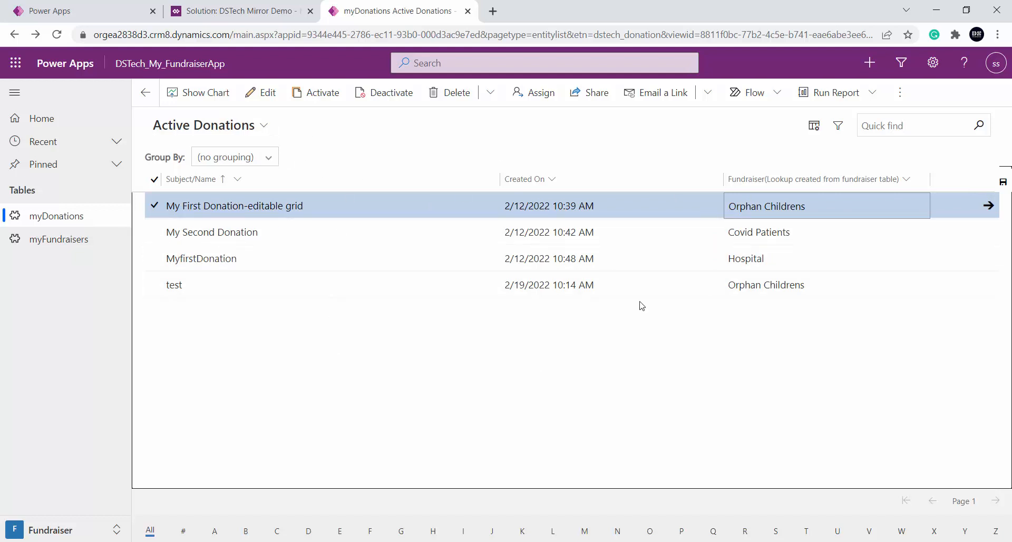
click(576, 355)
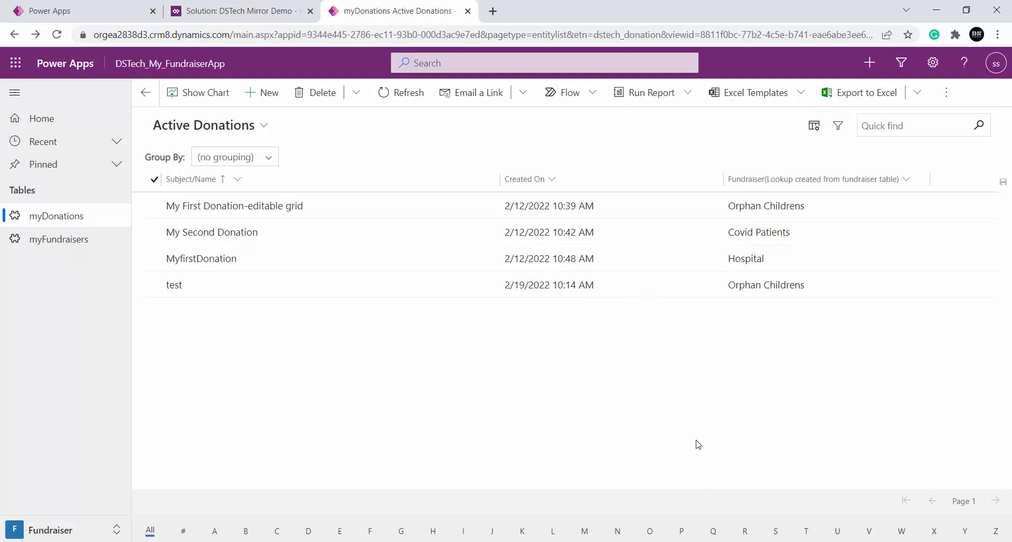
Review the myDonation entity's grid controls in the solution and the Show As options of the Active Donations view in the fundraiser app
click(237, 11)
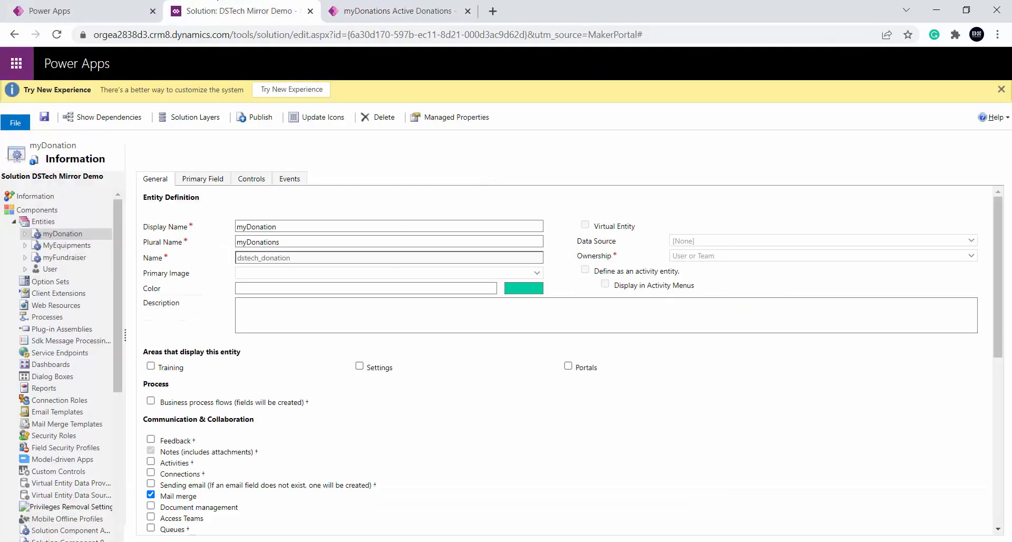
click(257, 181)
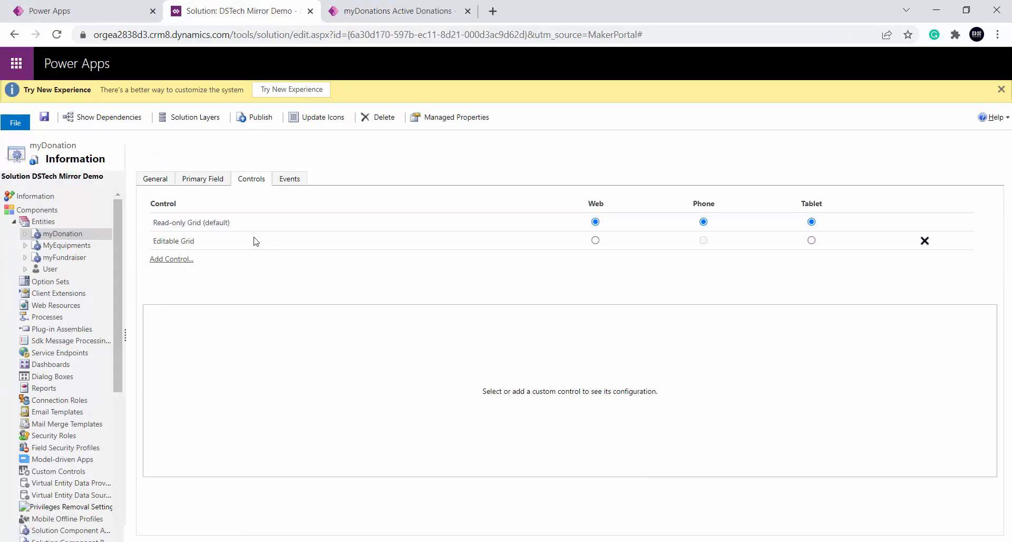
click(385, 10)
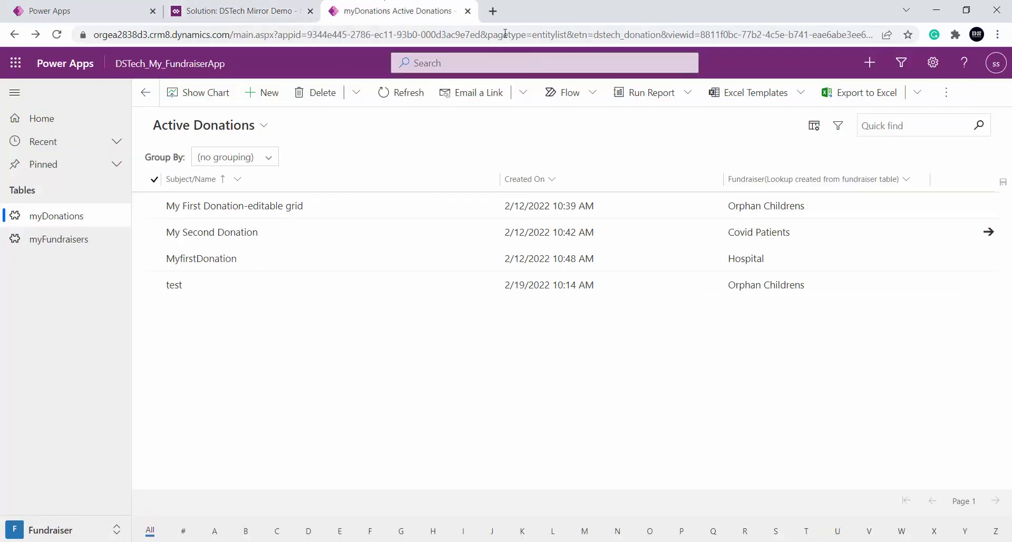
click(946, 93)
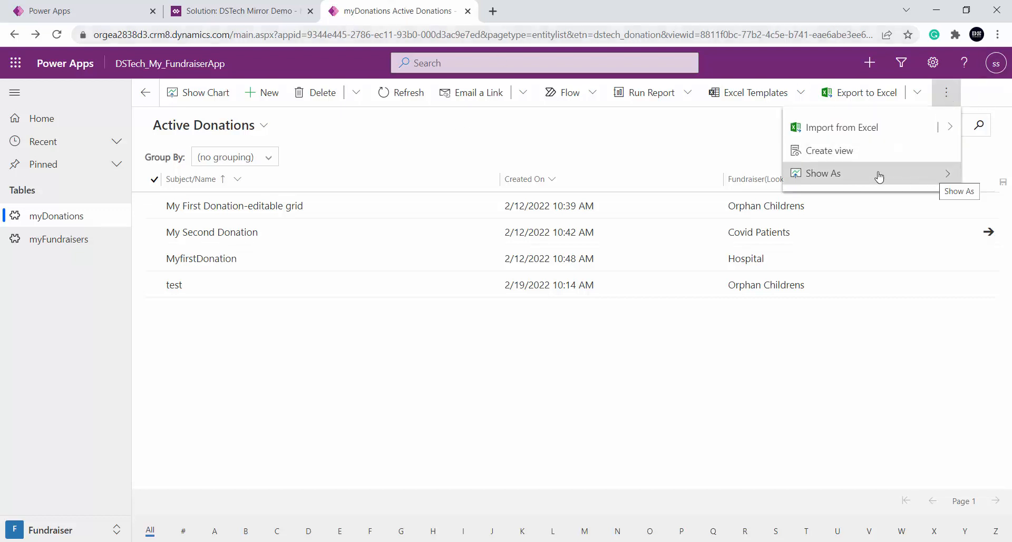
click(947, 179)
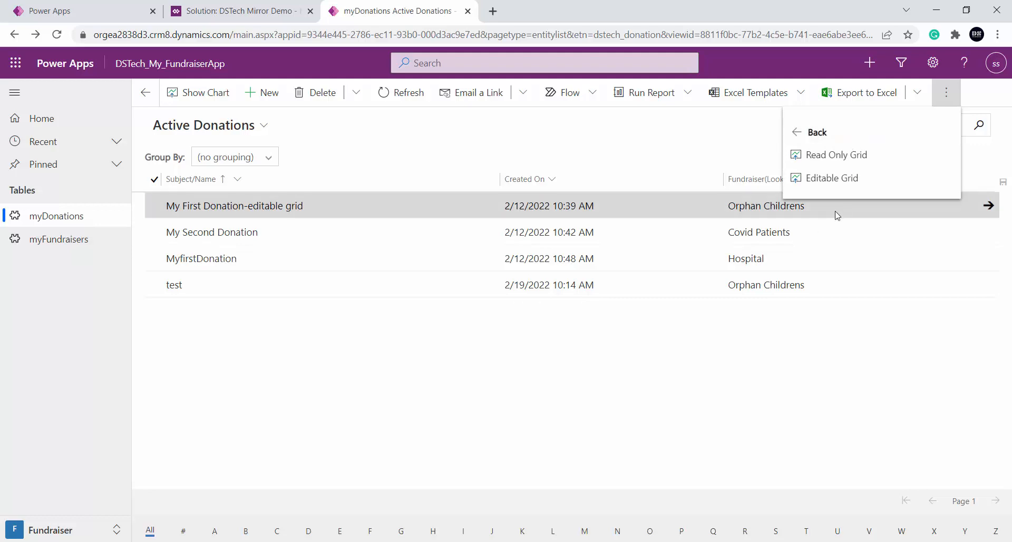
Switch to the Model Driven Apps presentation in PowerPoint and show slide 28 about what views define and the view types
click(338, 541)
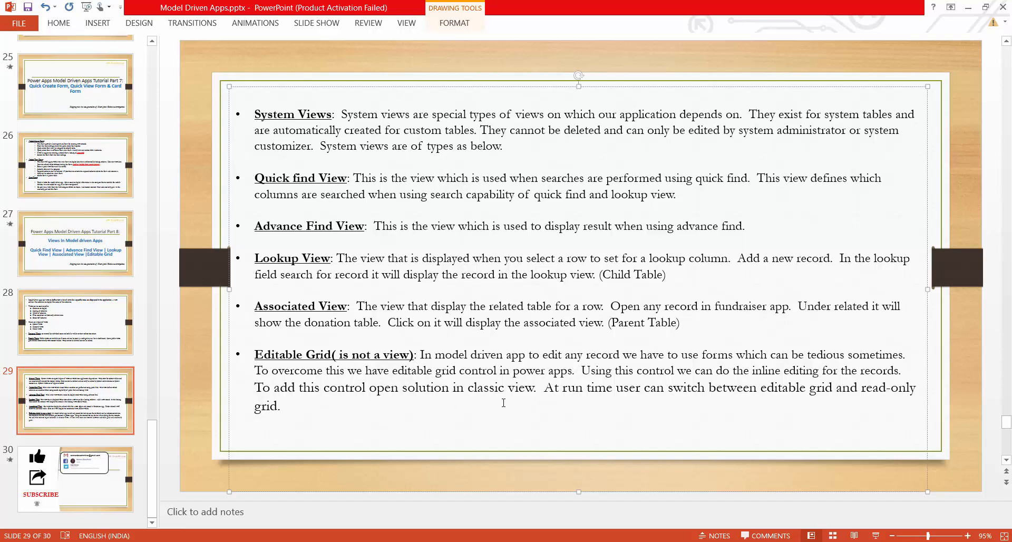
click(79, 330)
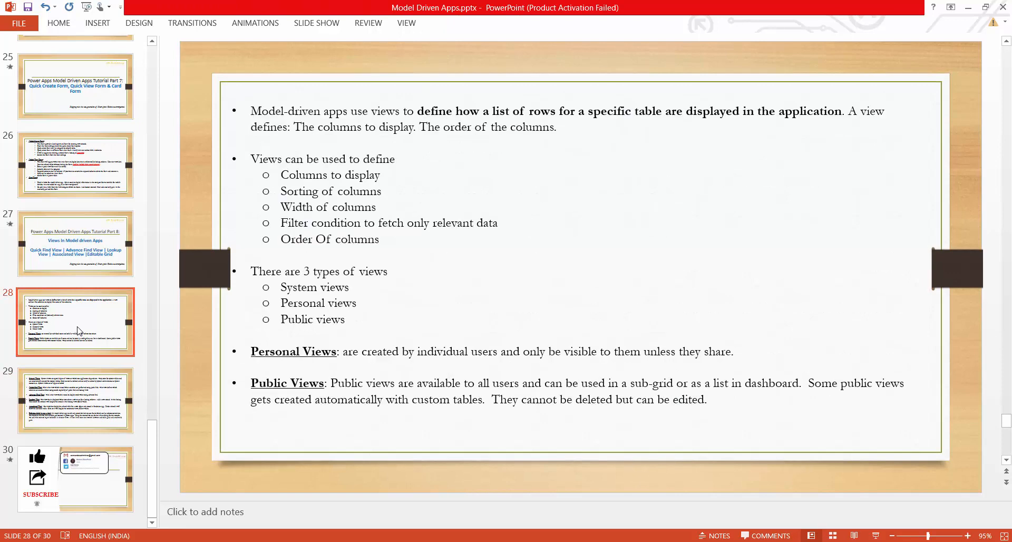